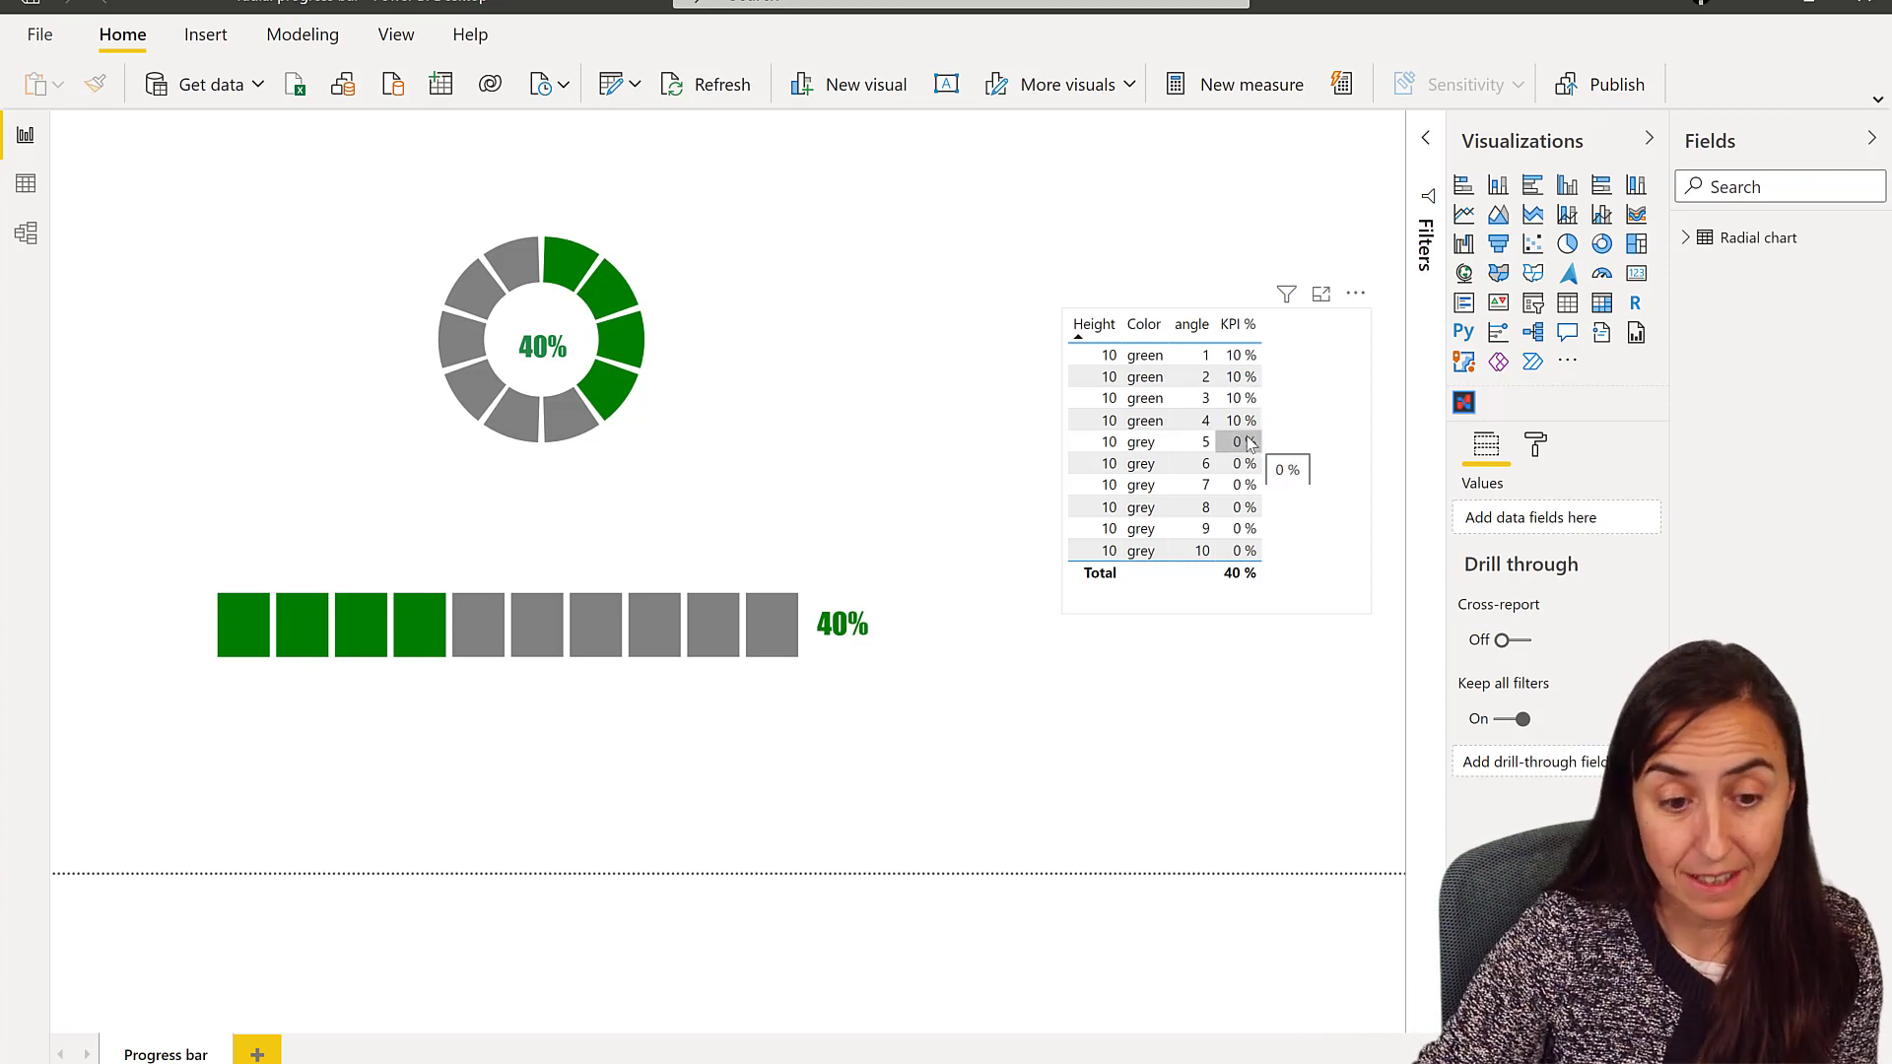
Step: Move the data table higher and place a pasted copy of it directly below
click(1358, 294)
click(1304, 384)
click(1272, 320)
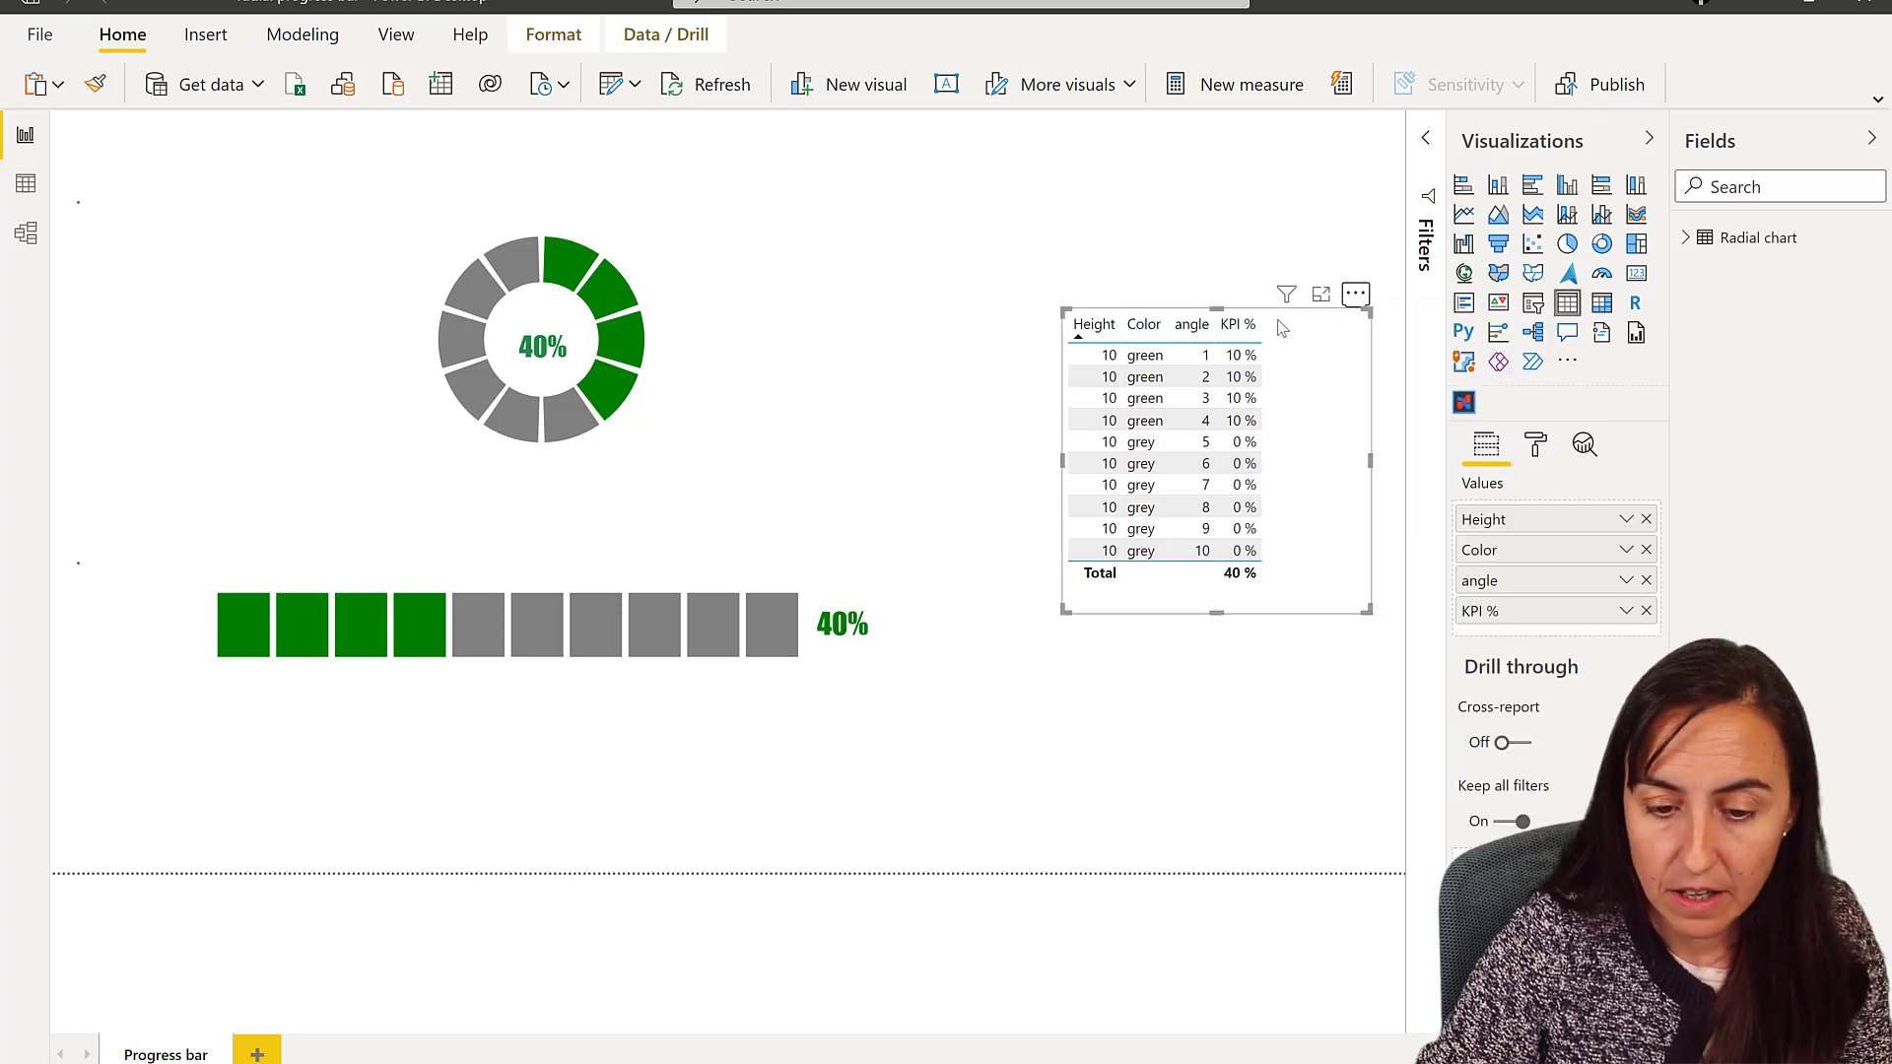
drag(1271, 317, 1251, 196)
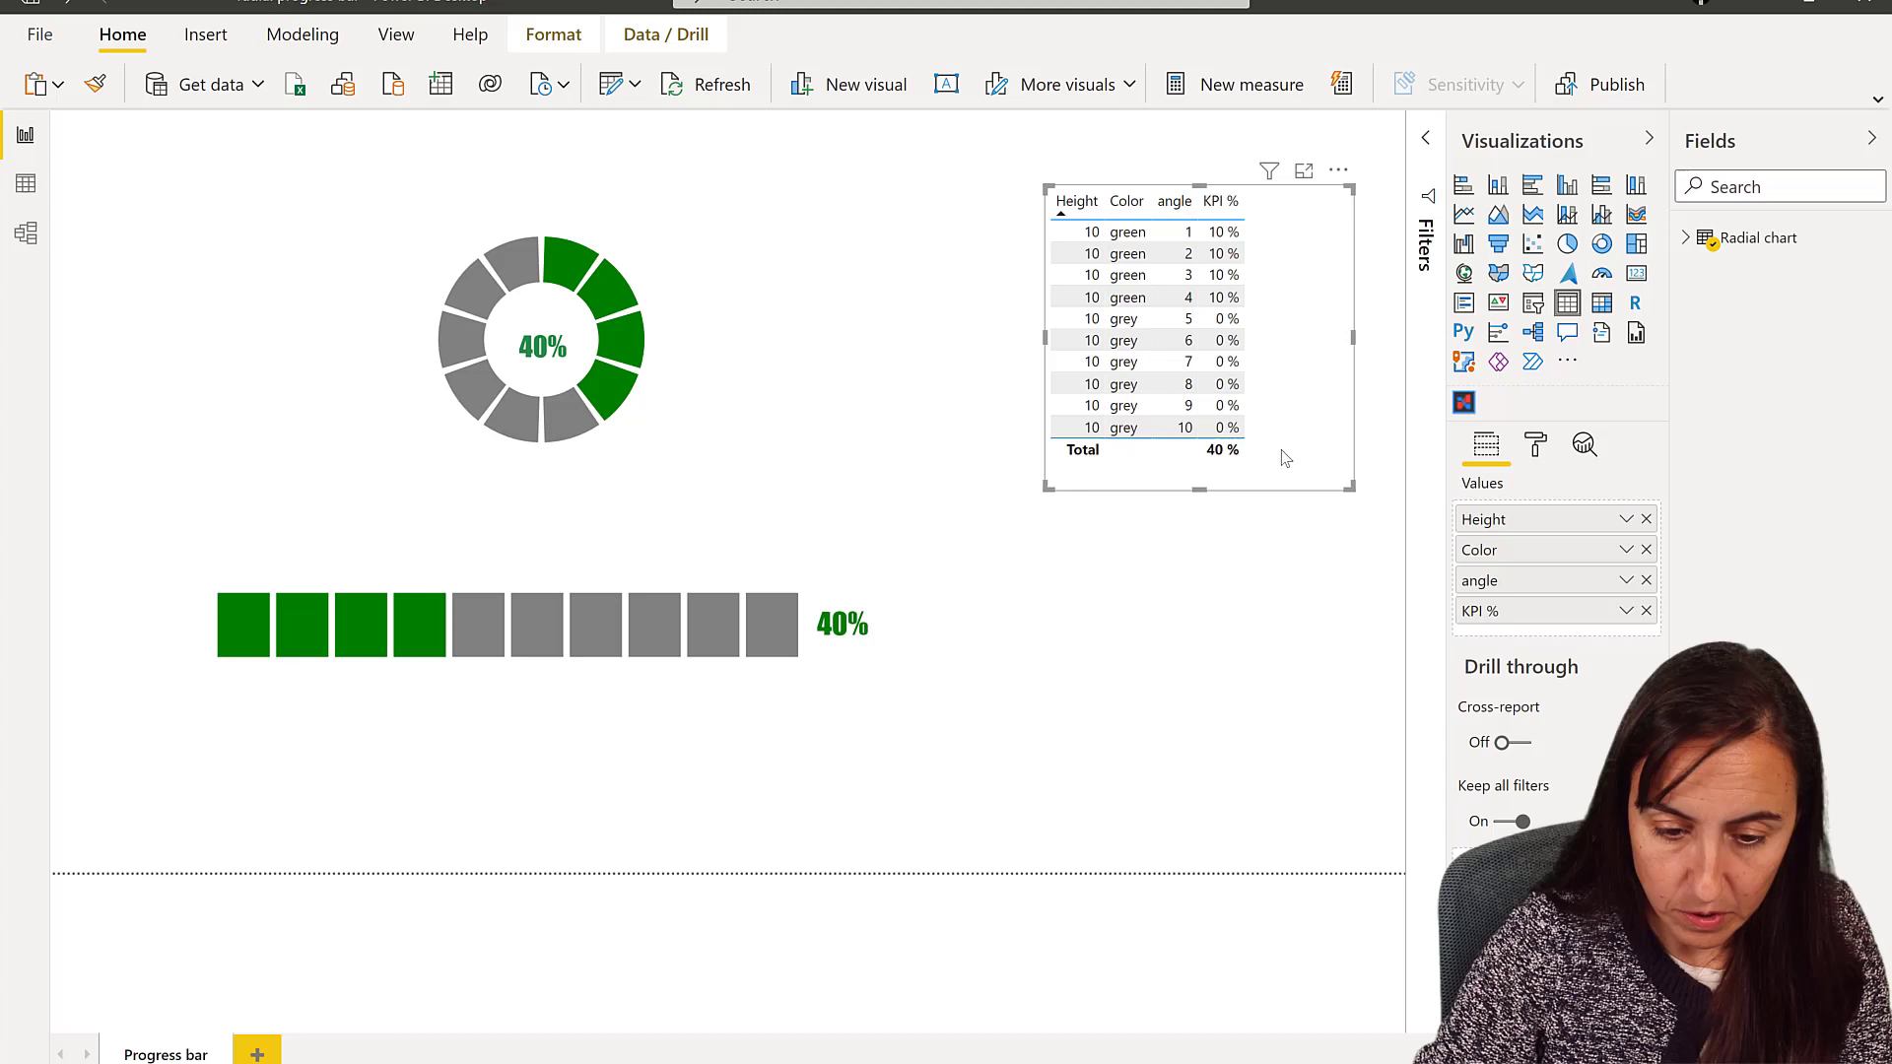
key(ctrl+c)
key(ctrl+v)
drag(1311, 453, 1311, 813)
Step: Convert the upper table into a Microsoft Charticulator visual
click(1338, 175)
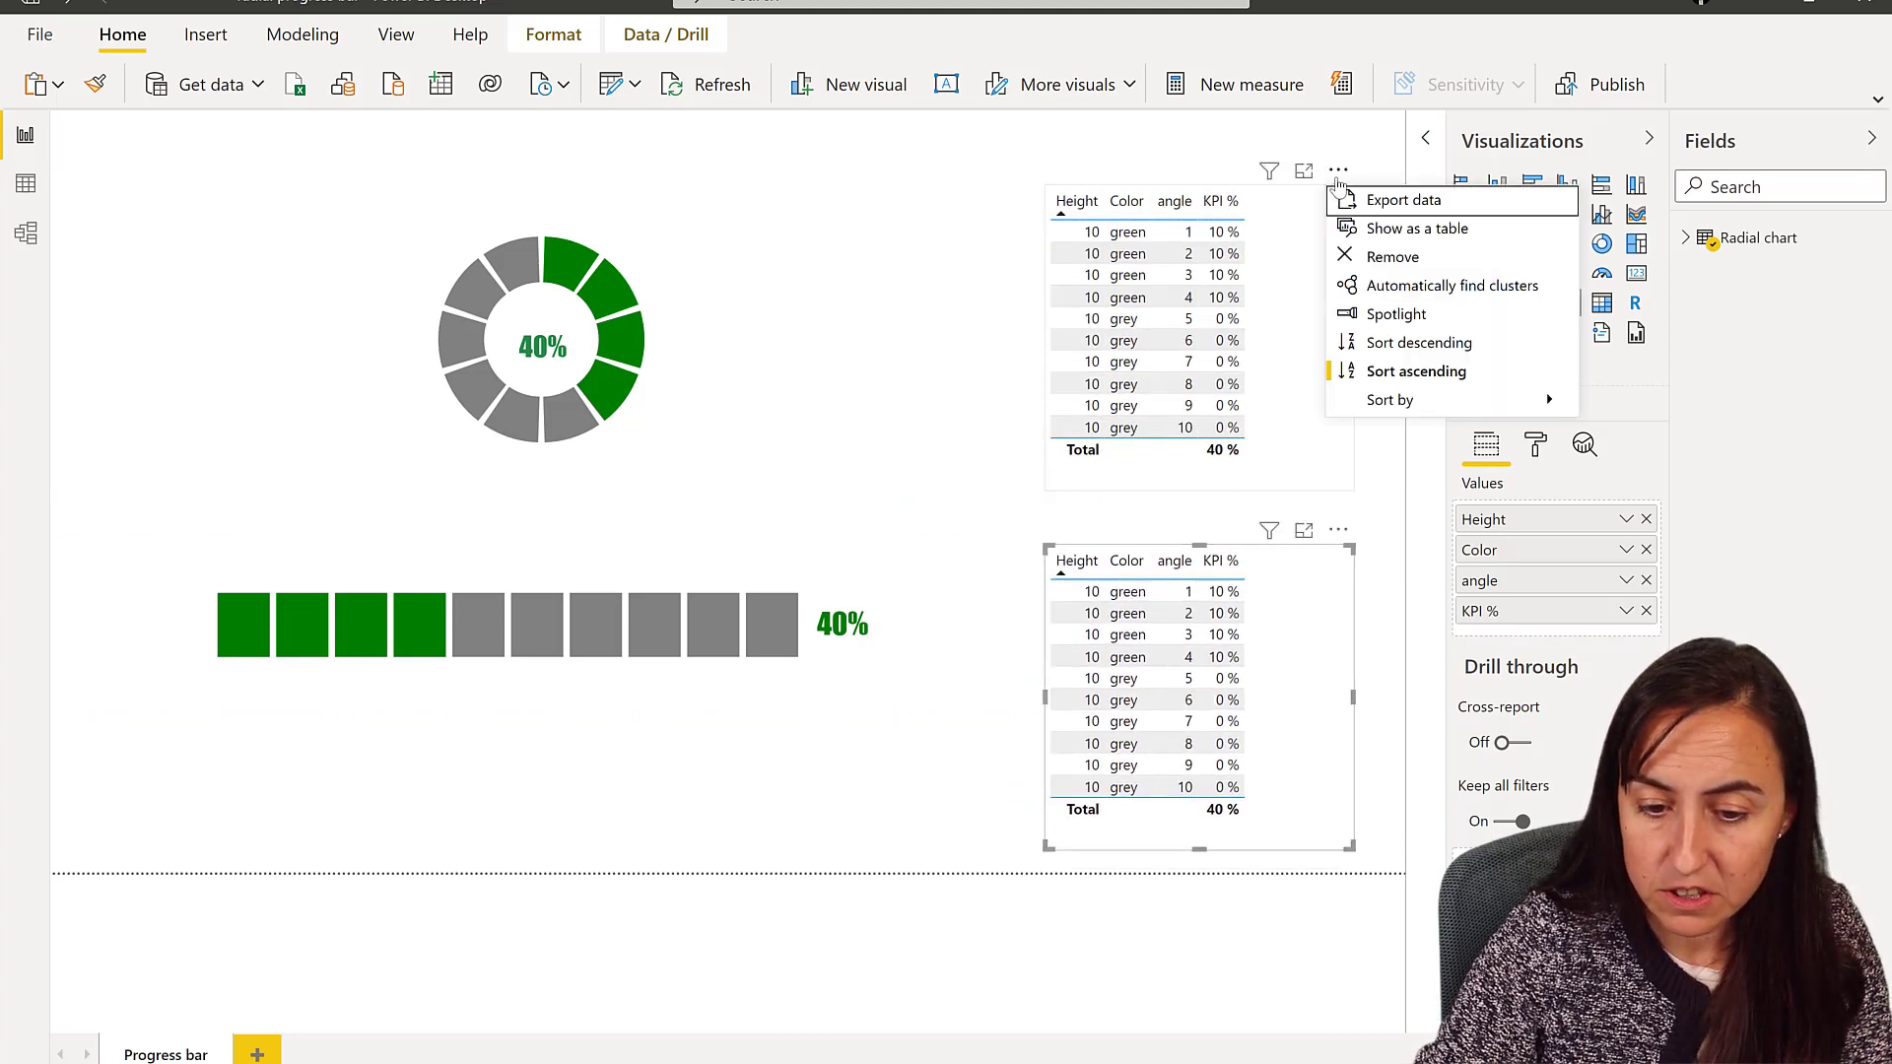
click(1222, 275)
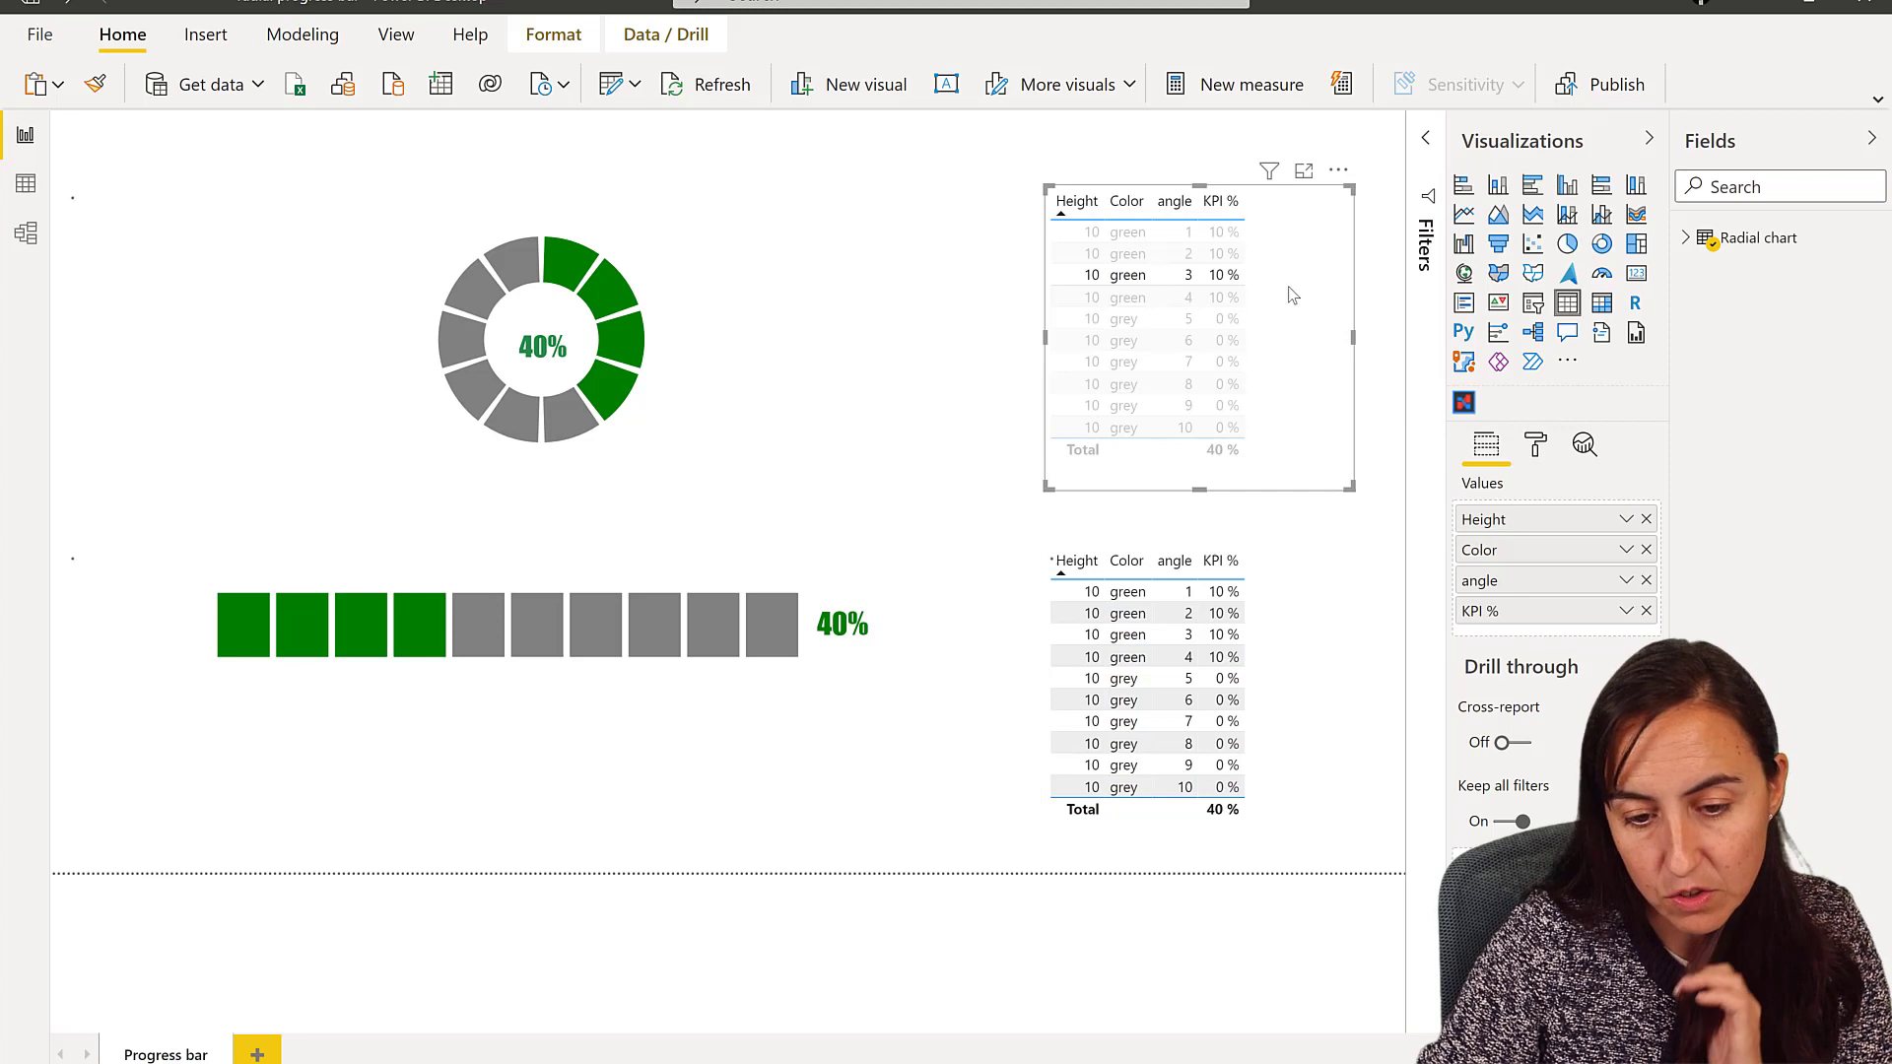
click(1341, 326)
click(1567, 361)
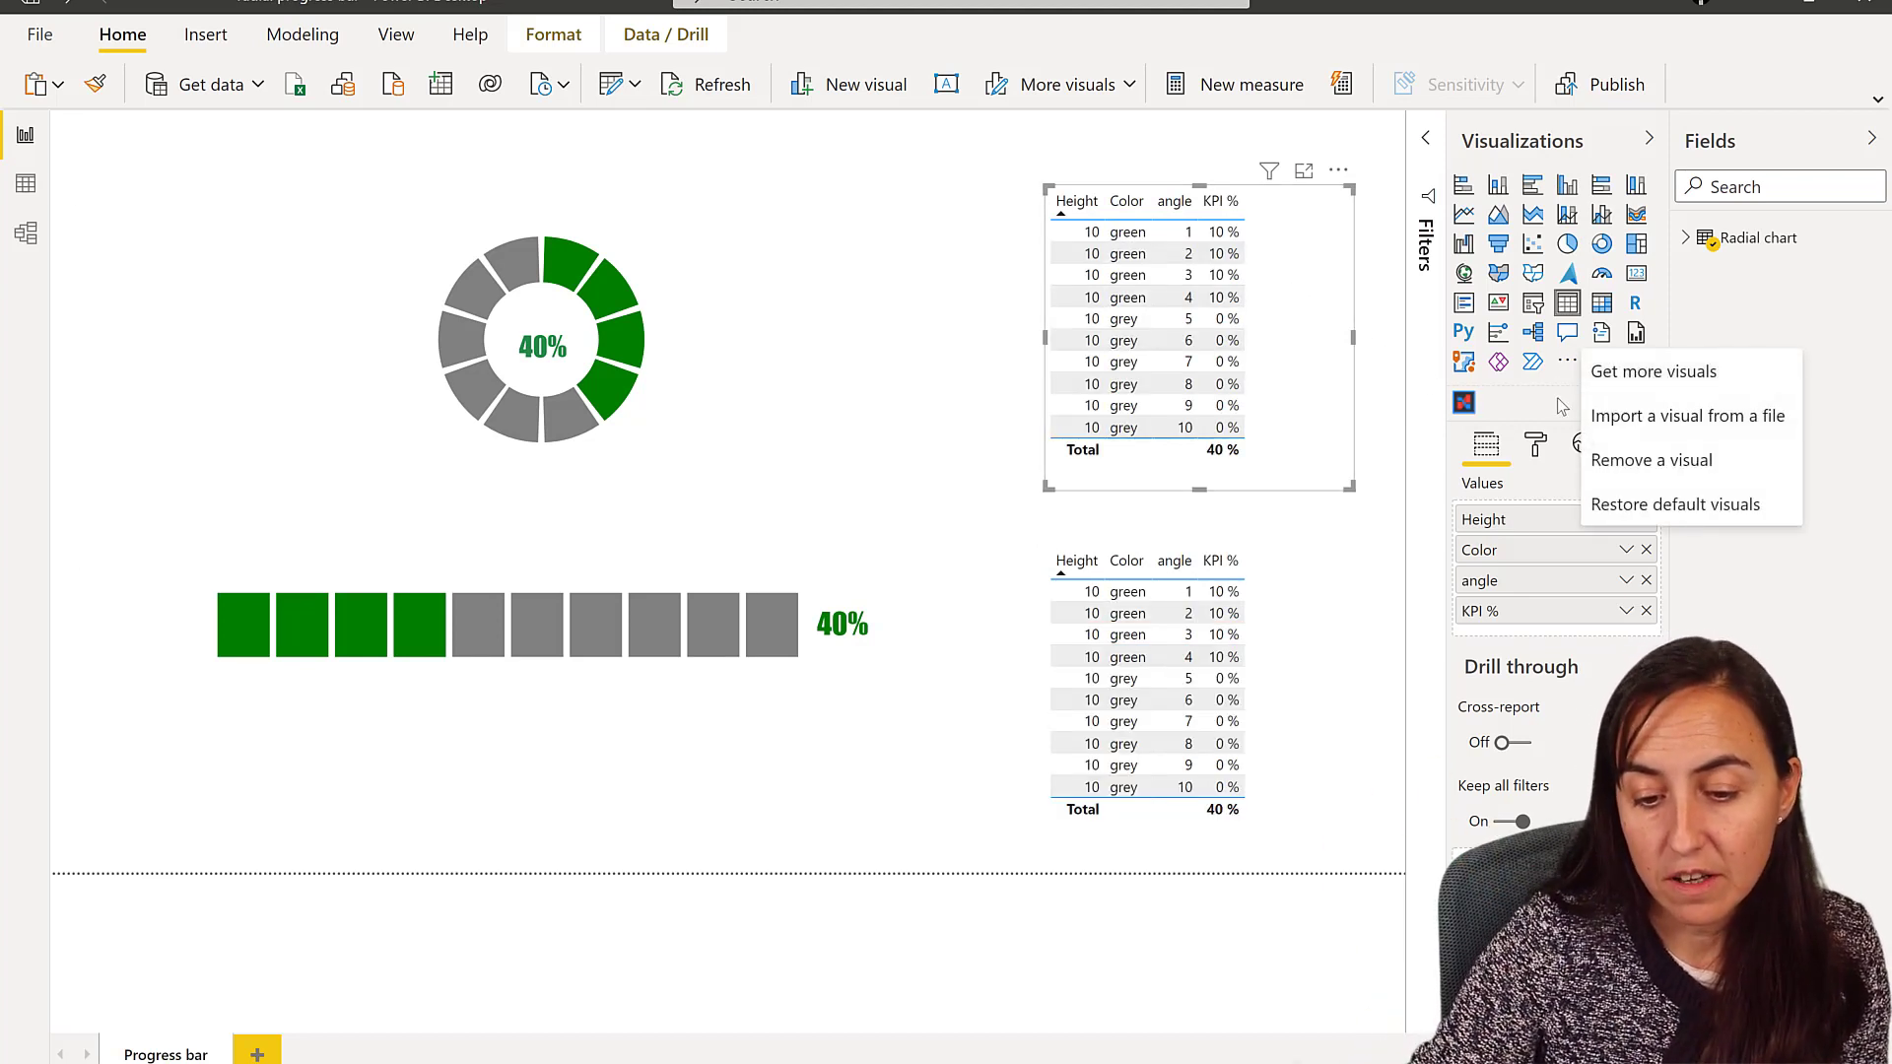
click(1464, 403)
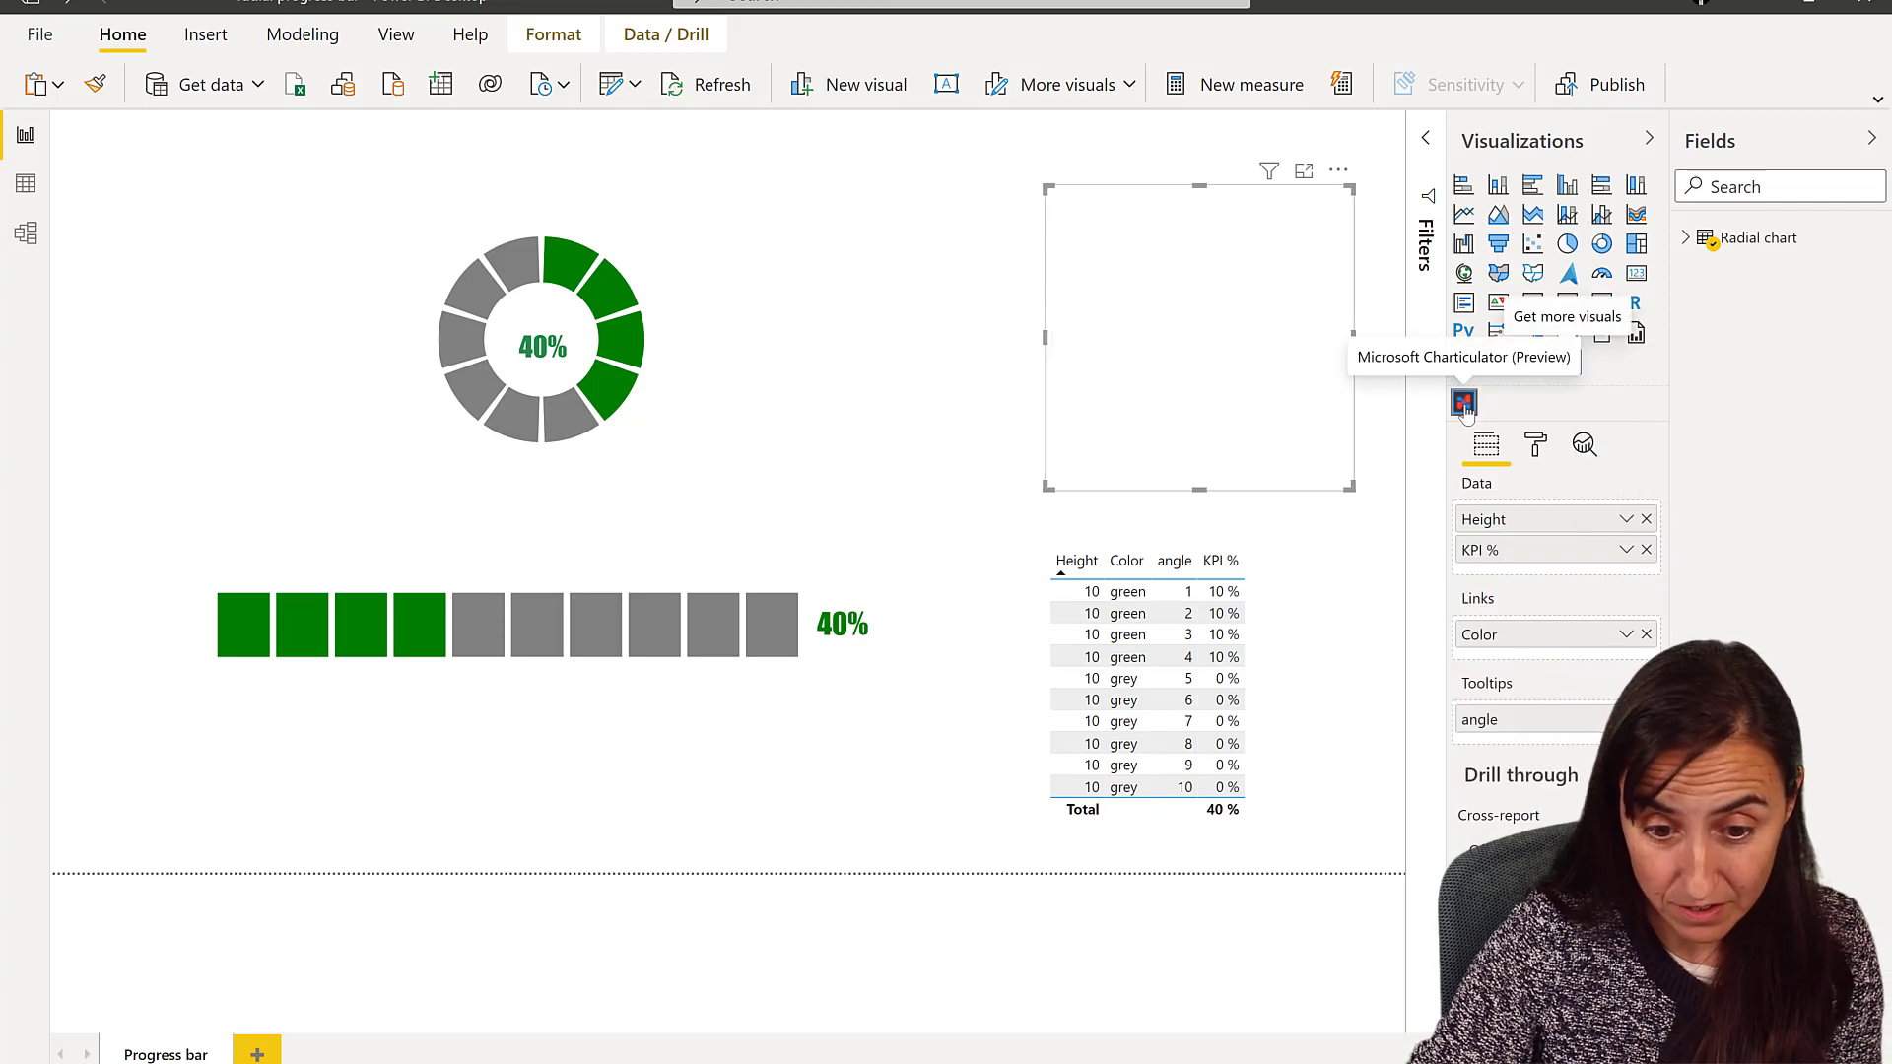
Step: Open the visual in Charticulator, create a blank chart, and add Color and angle as data fields
click(1341, 176)
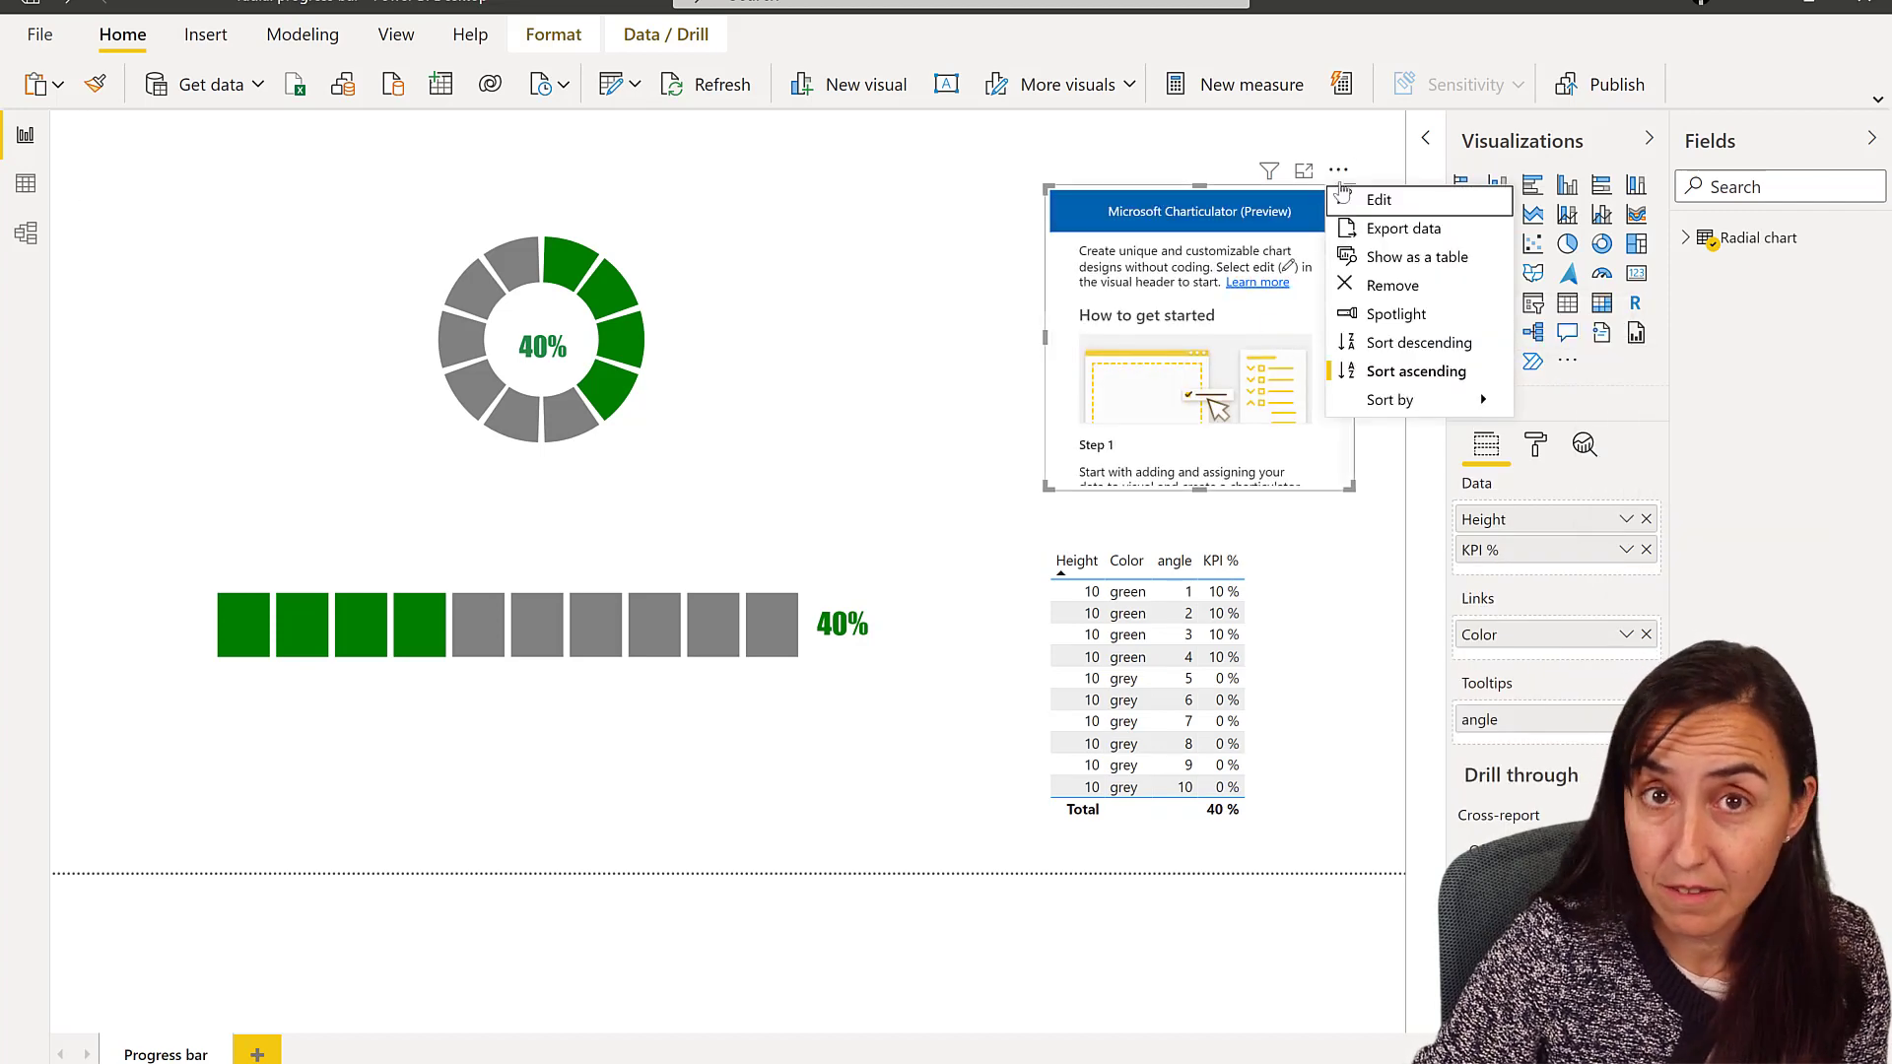
click(1365, 198)
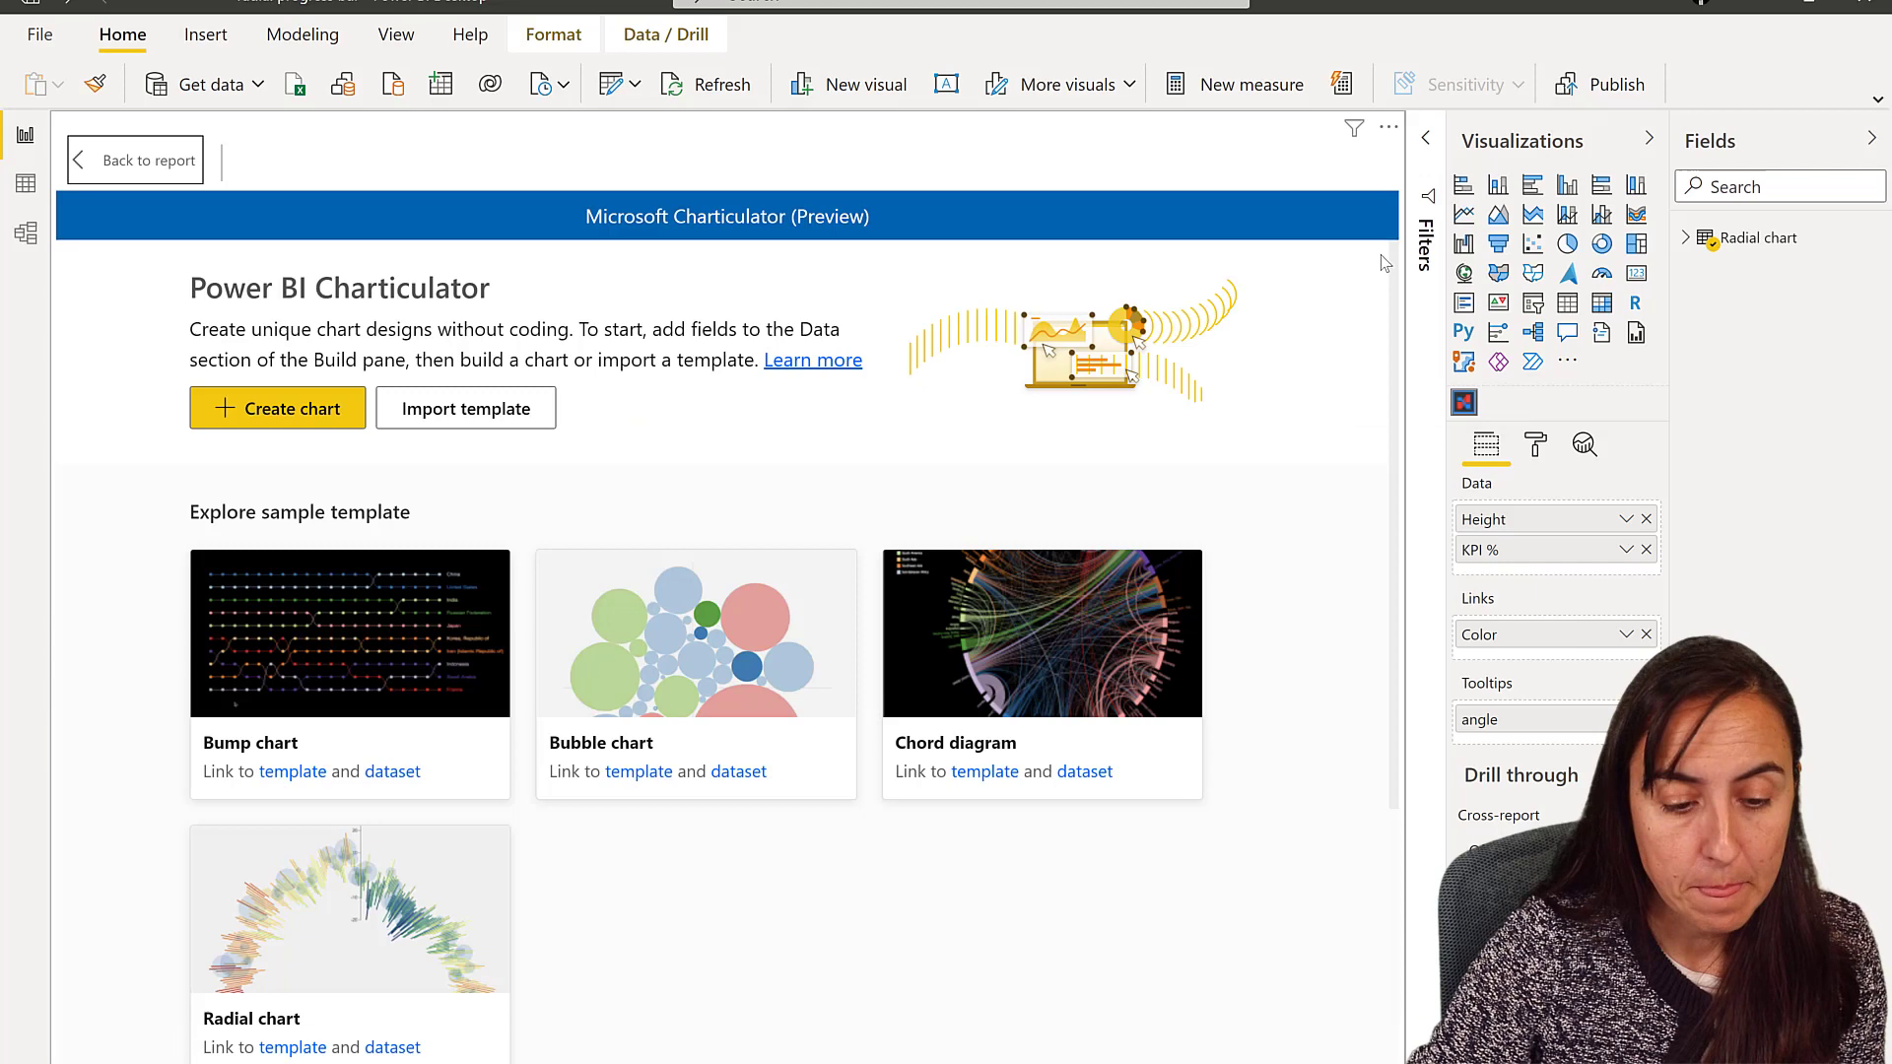
click(279, 410)
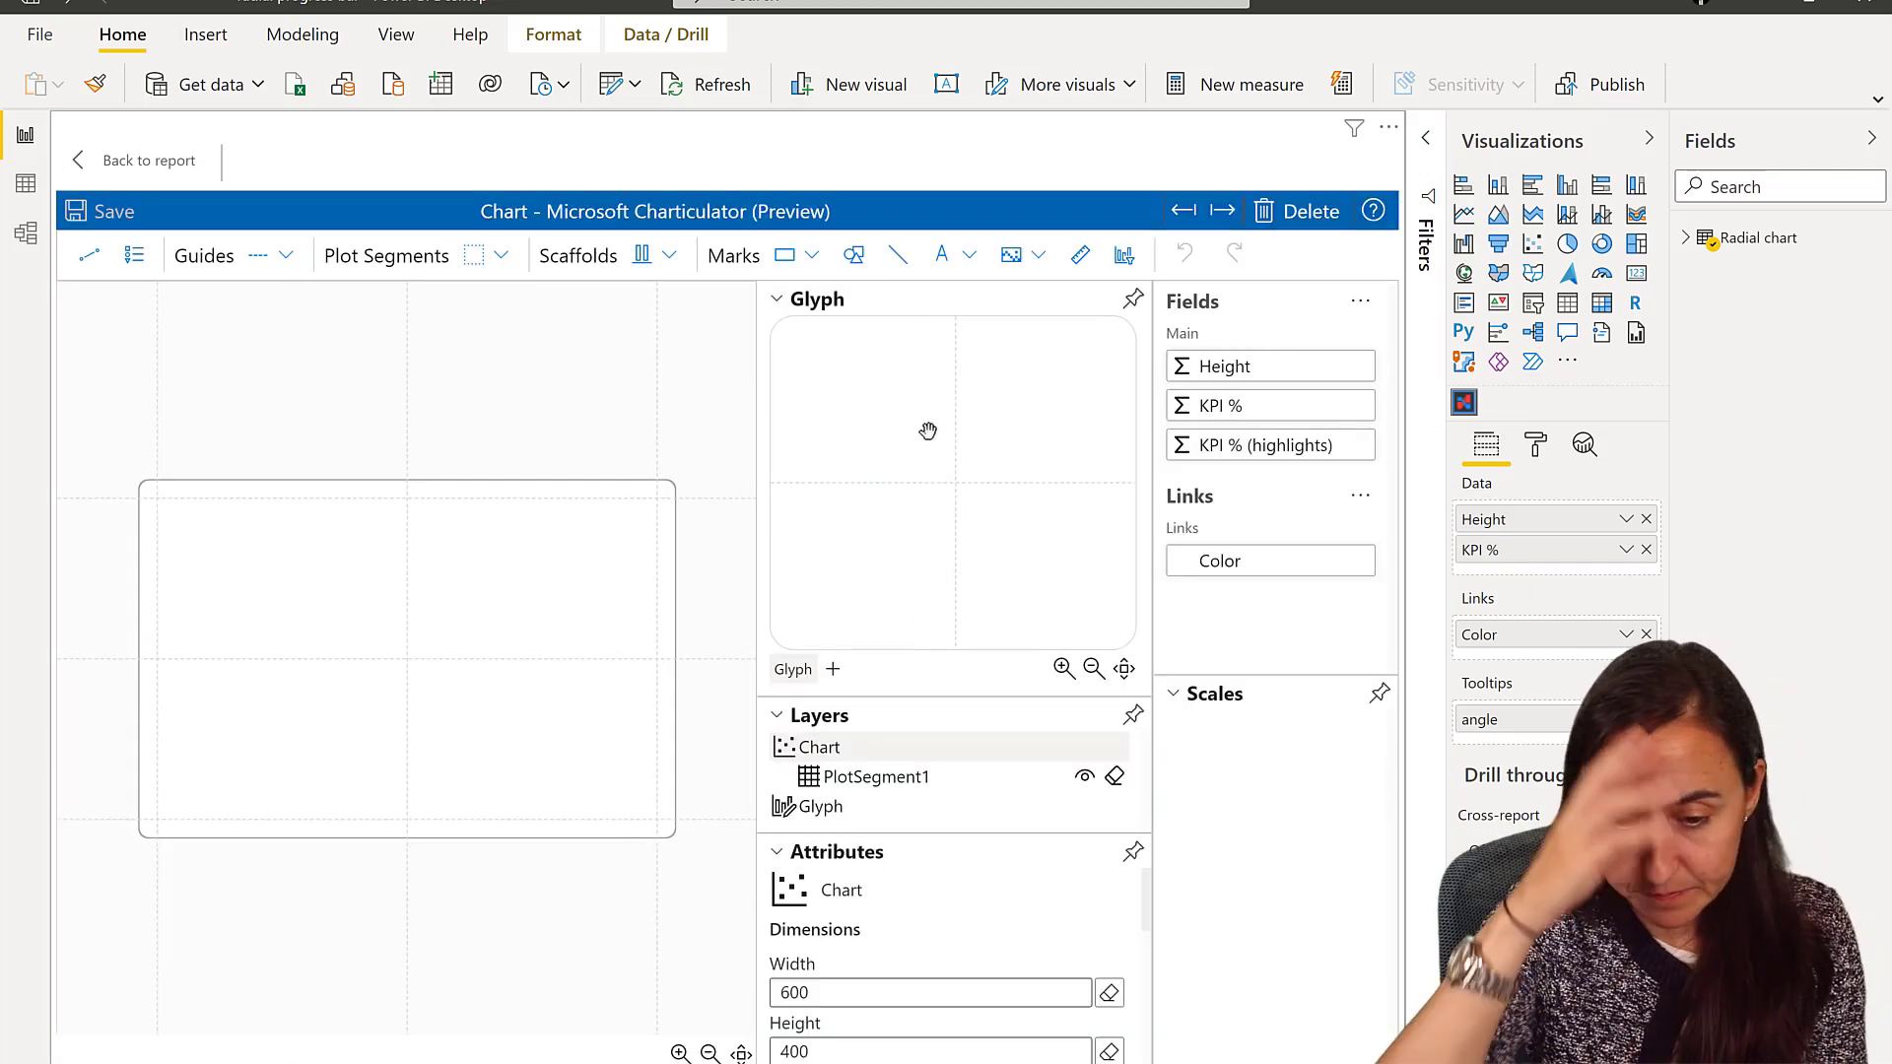
drag(1508, 634, 1508, 581)
drag(1479, 738, 1537, 609)
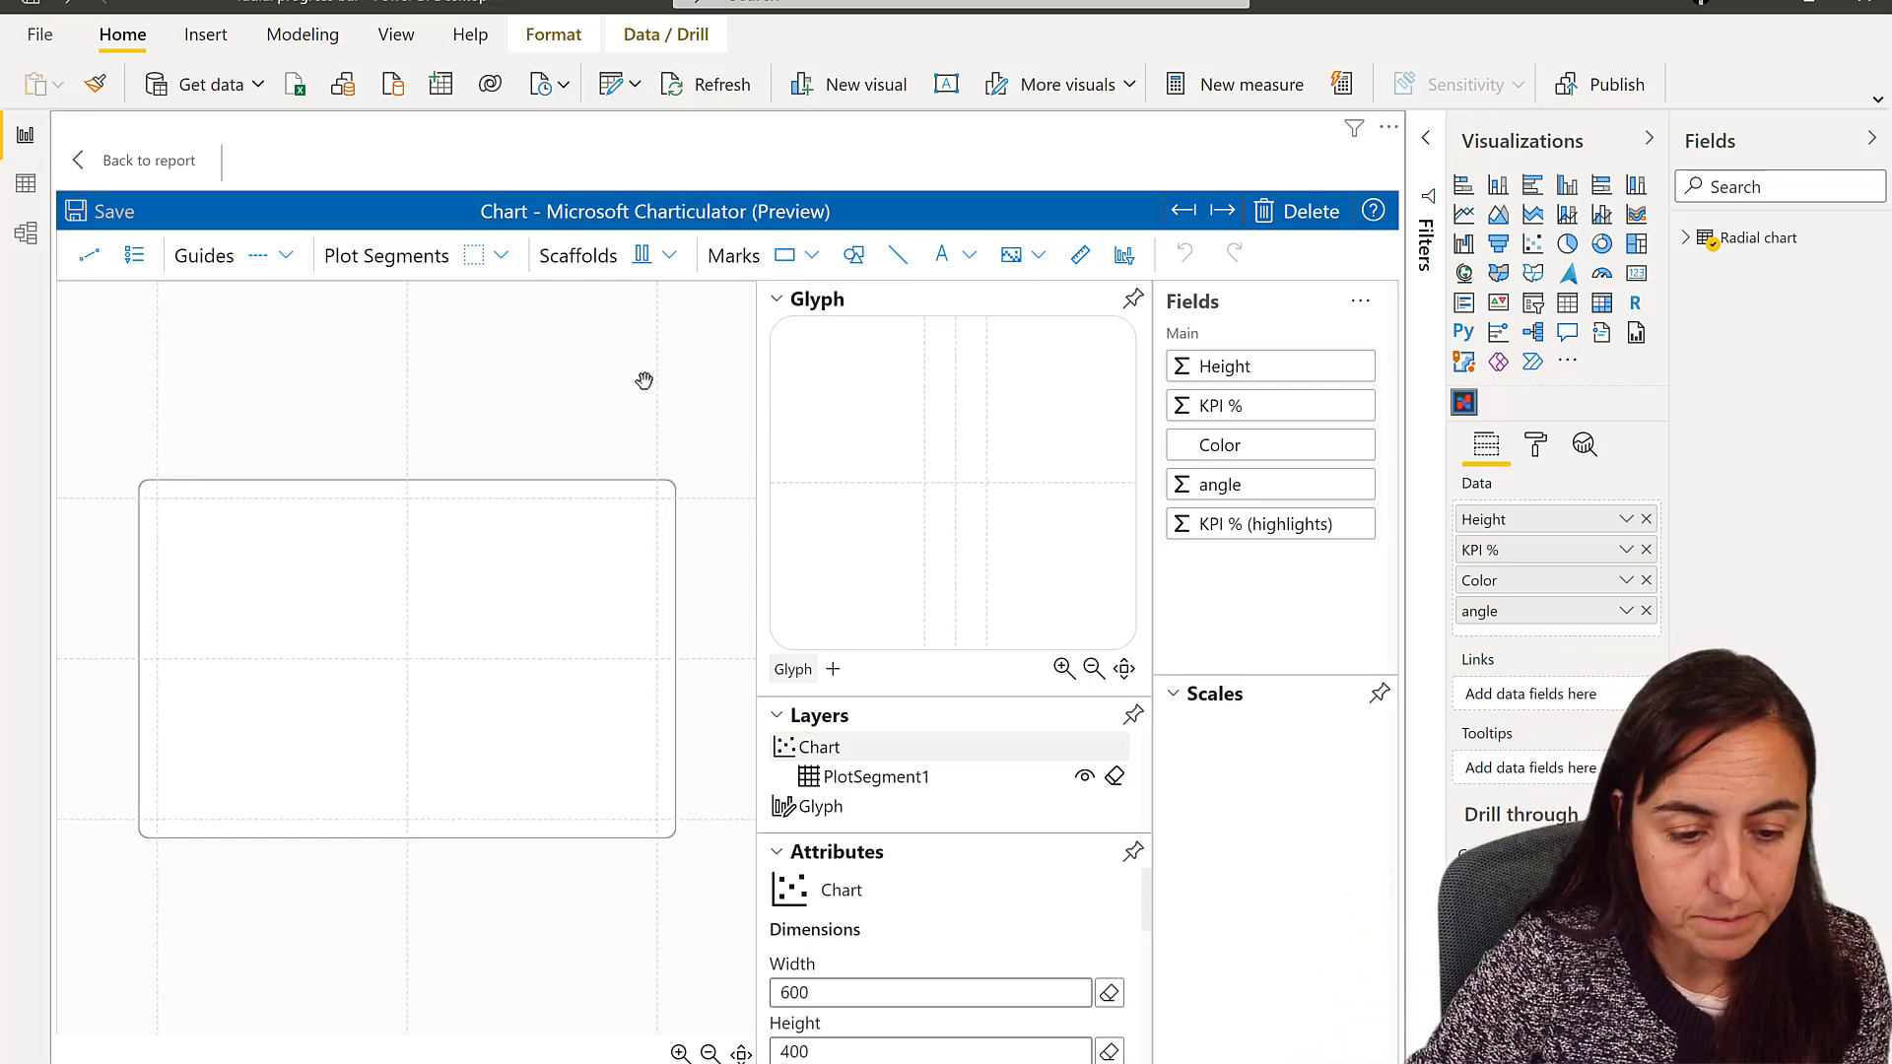
Step: Add a rectangle mark sized by Height and filled by Color, in a shortened, narrowed plot area
drag(806, 273, 908, 486)
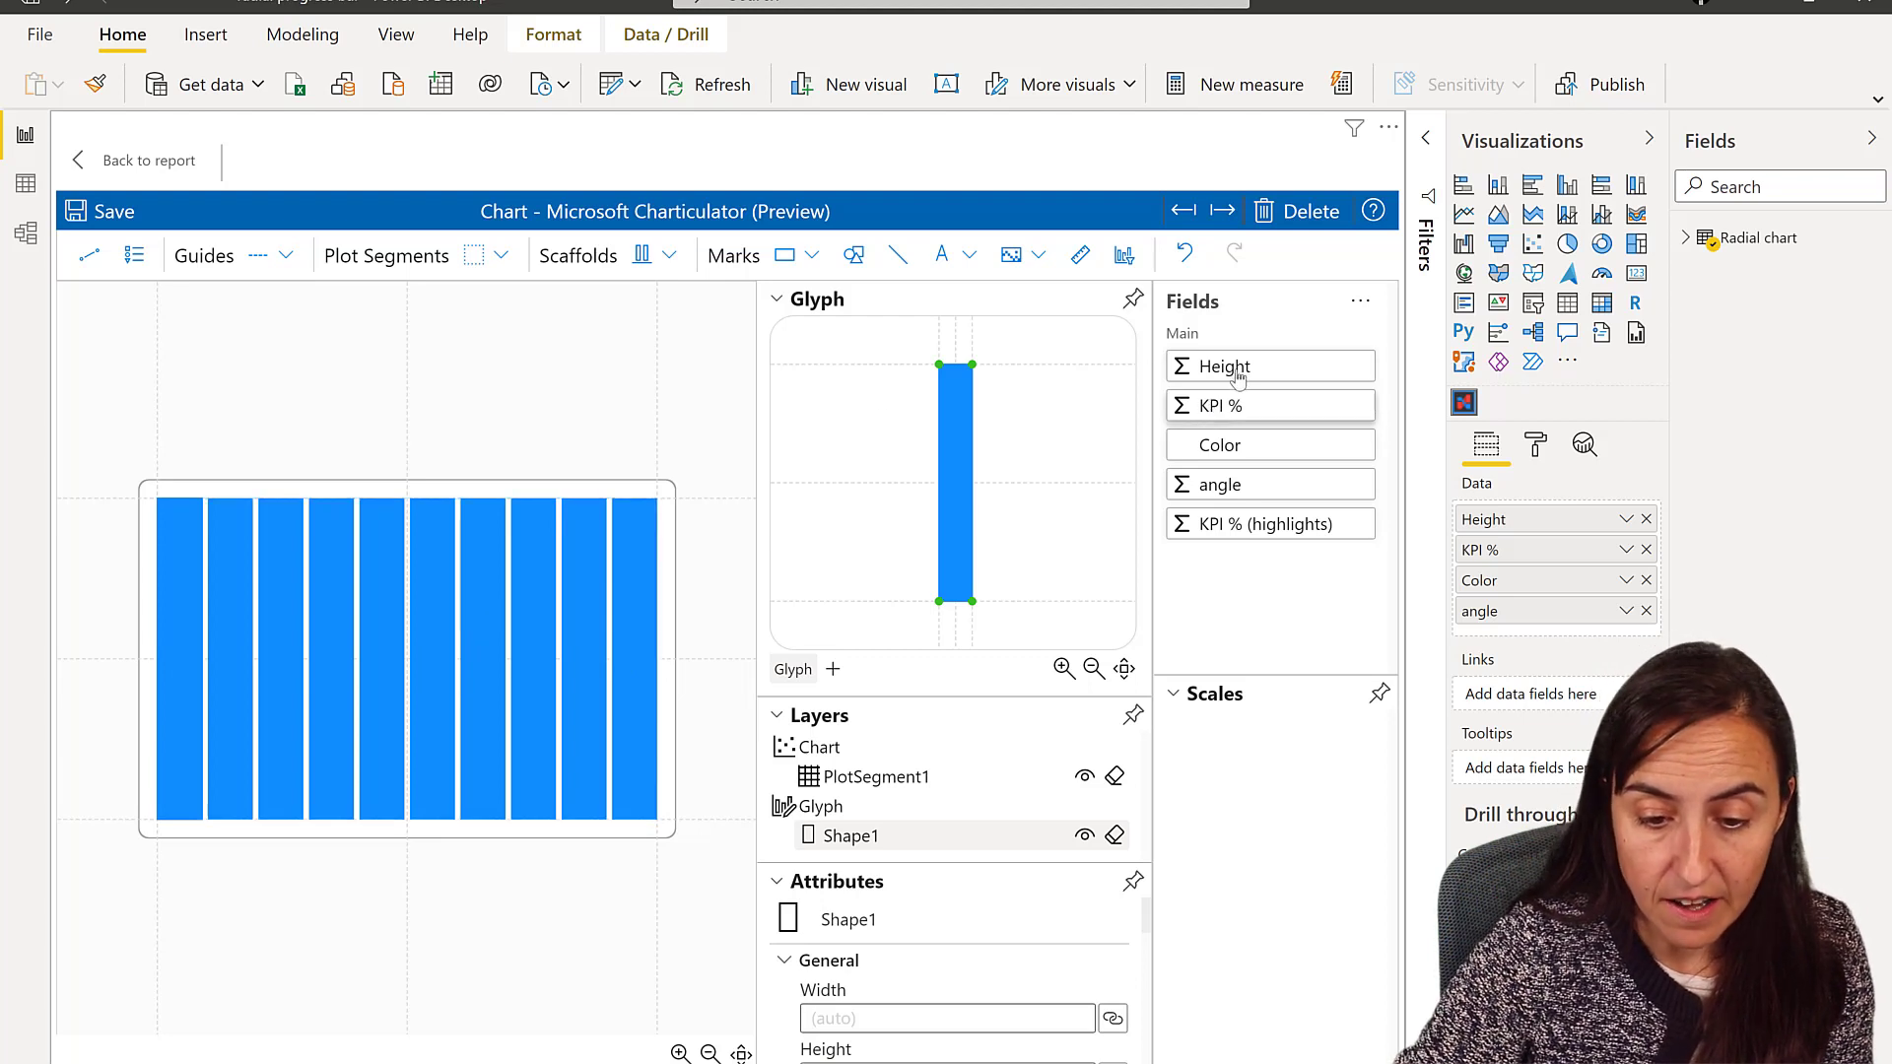
drag(1232, 369, 941, 481)
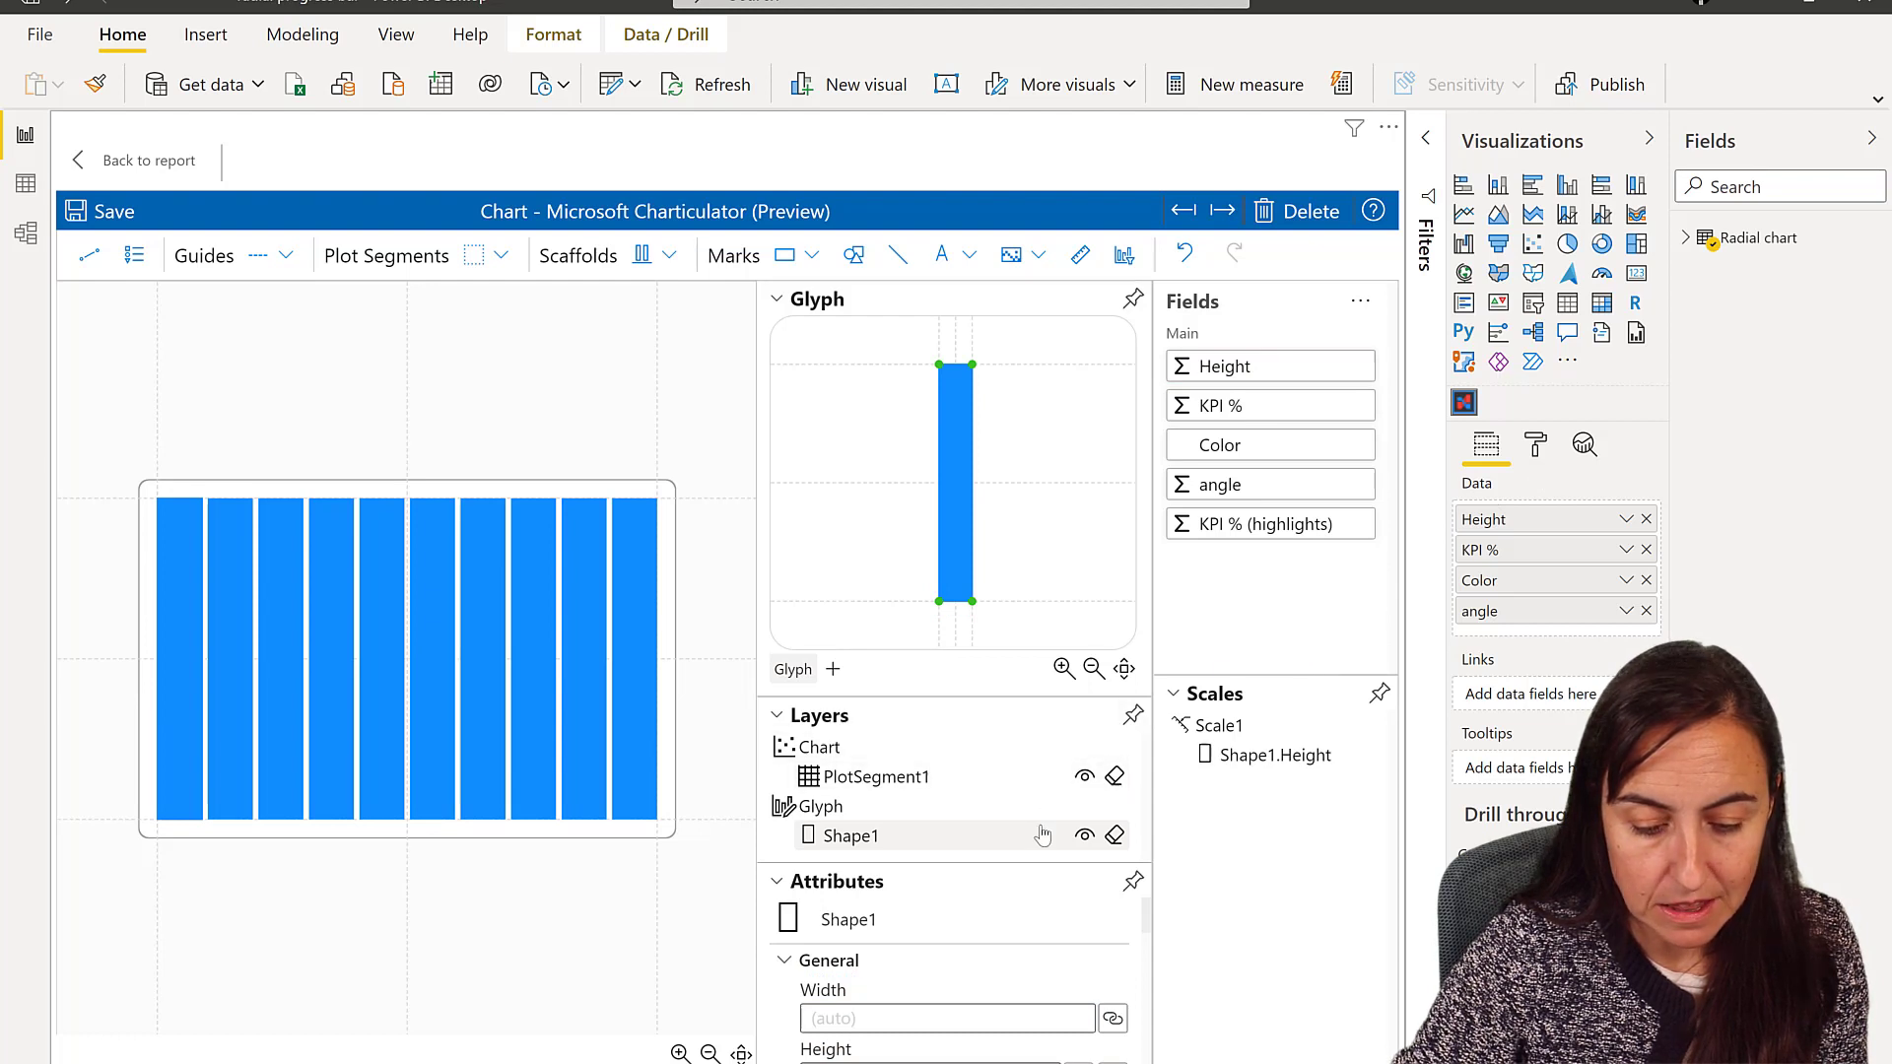
scroll(971, 912, down, 3)
scroll(948, 964, up, 2)
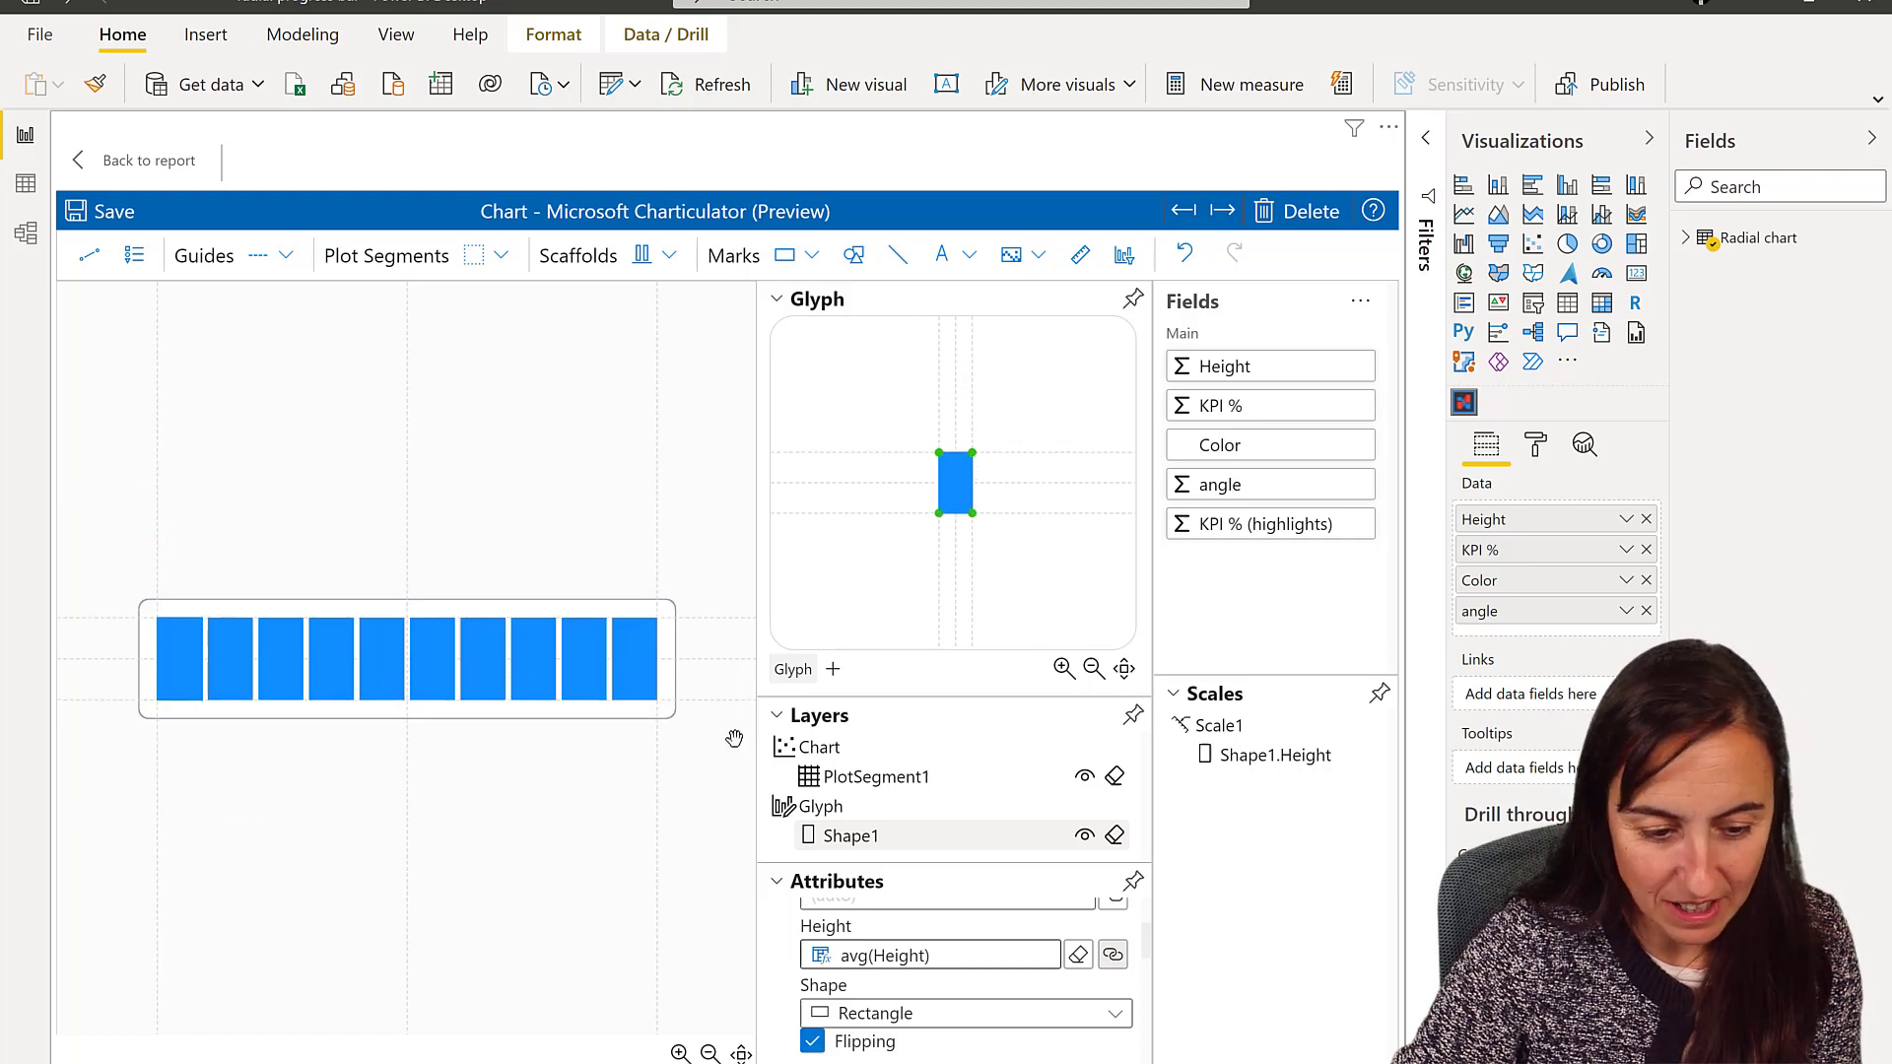
drag(627, 715, 627, 698)
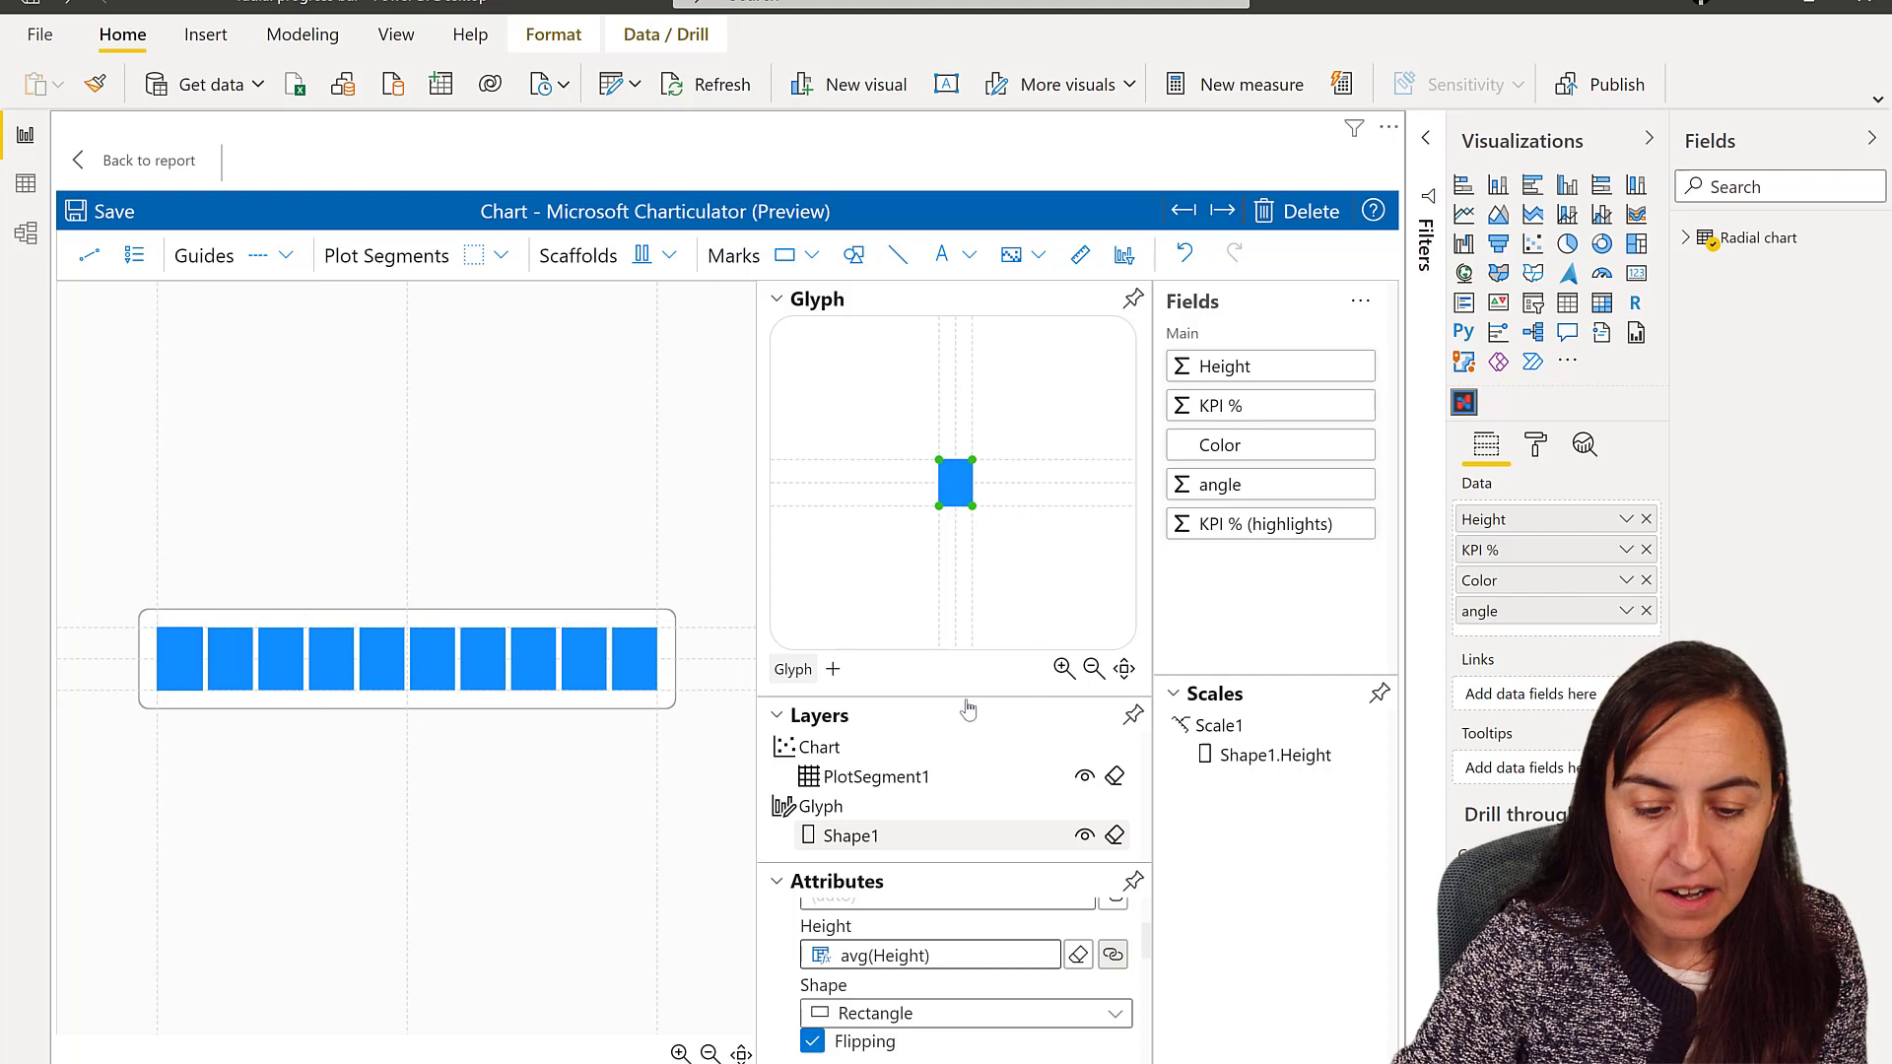
click(778, 298)
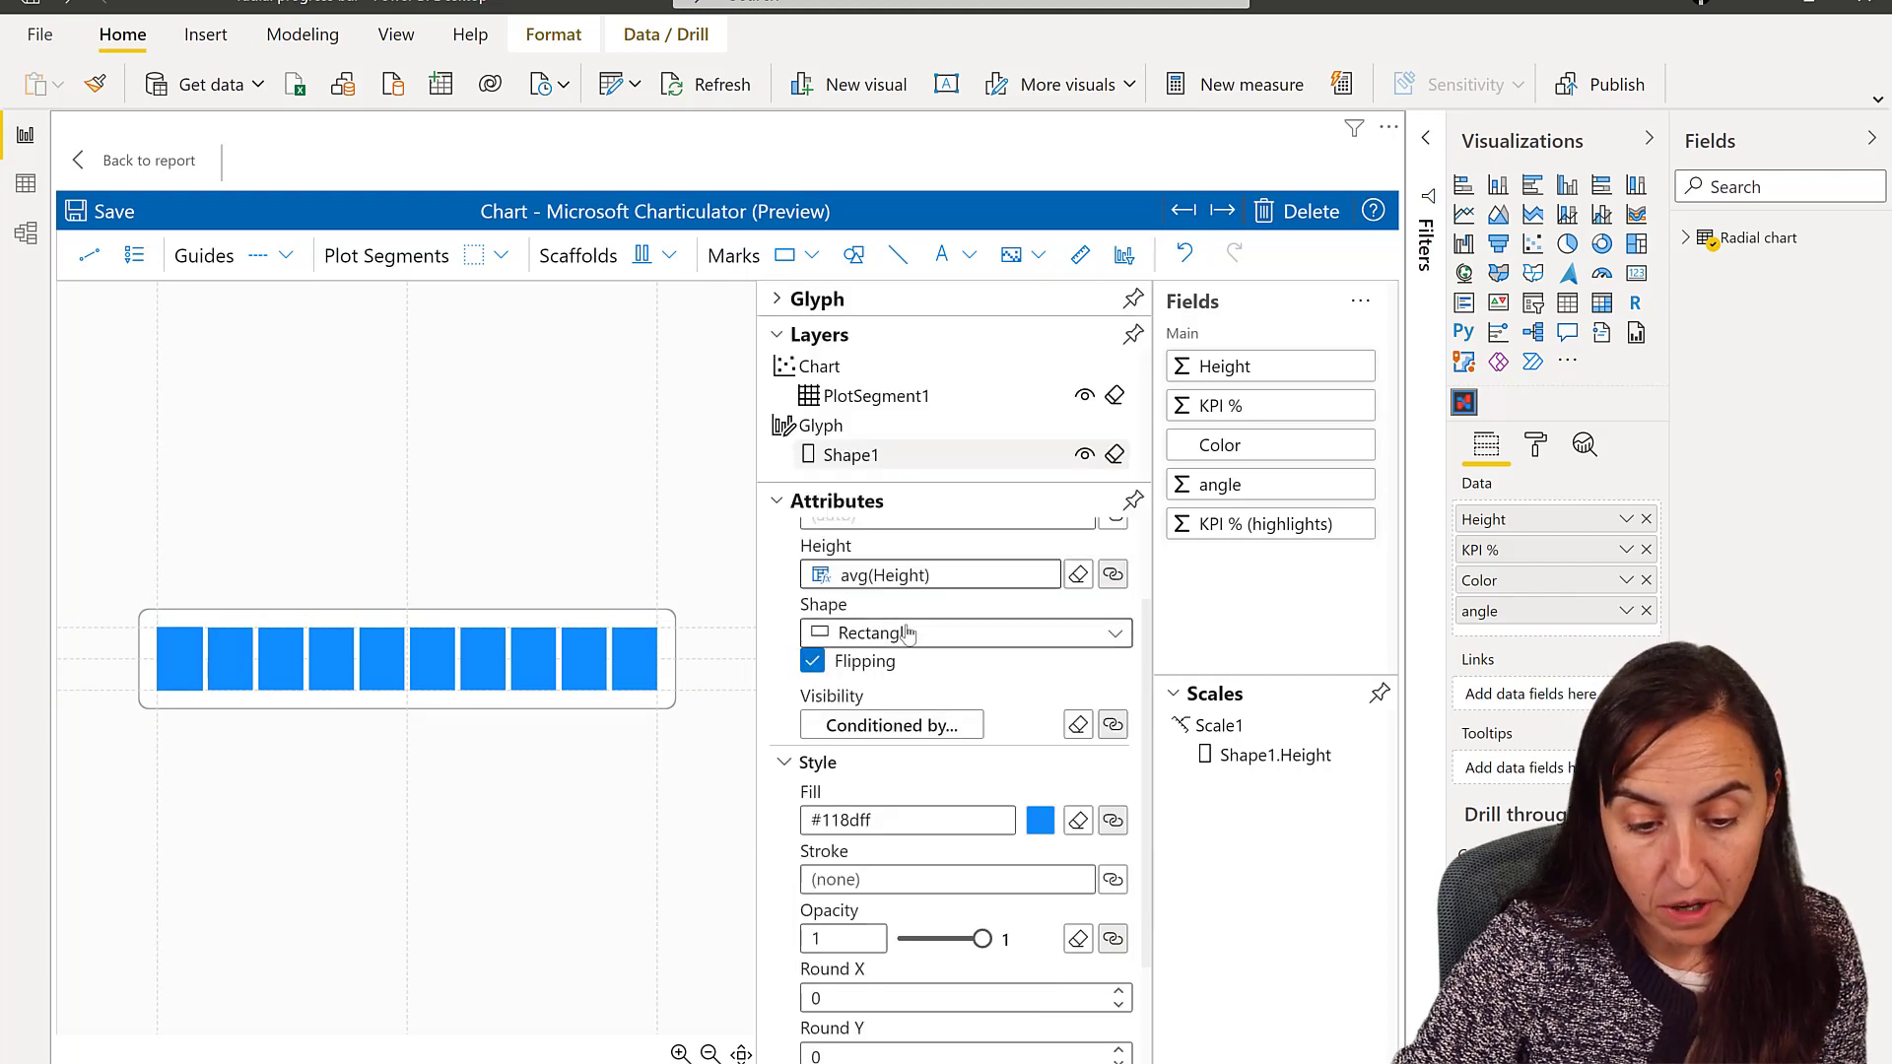
drag(1222, 445, 946, 821)
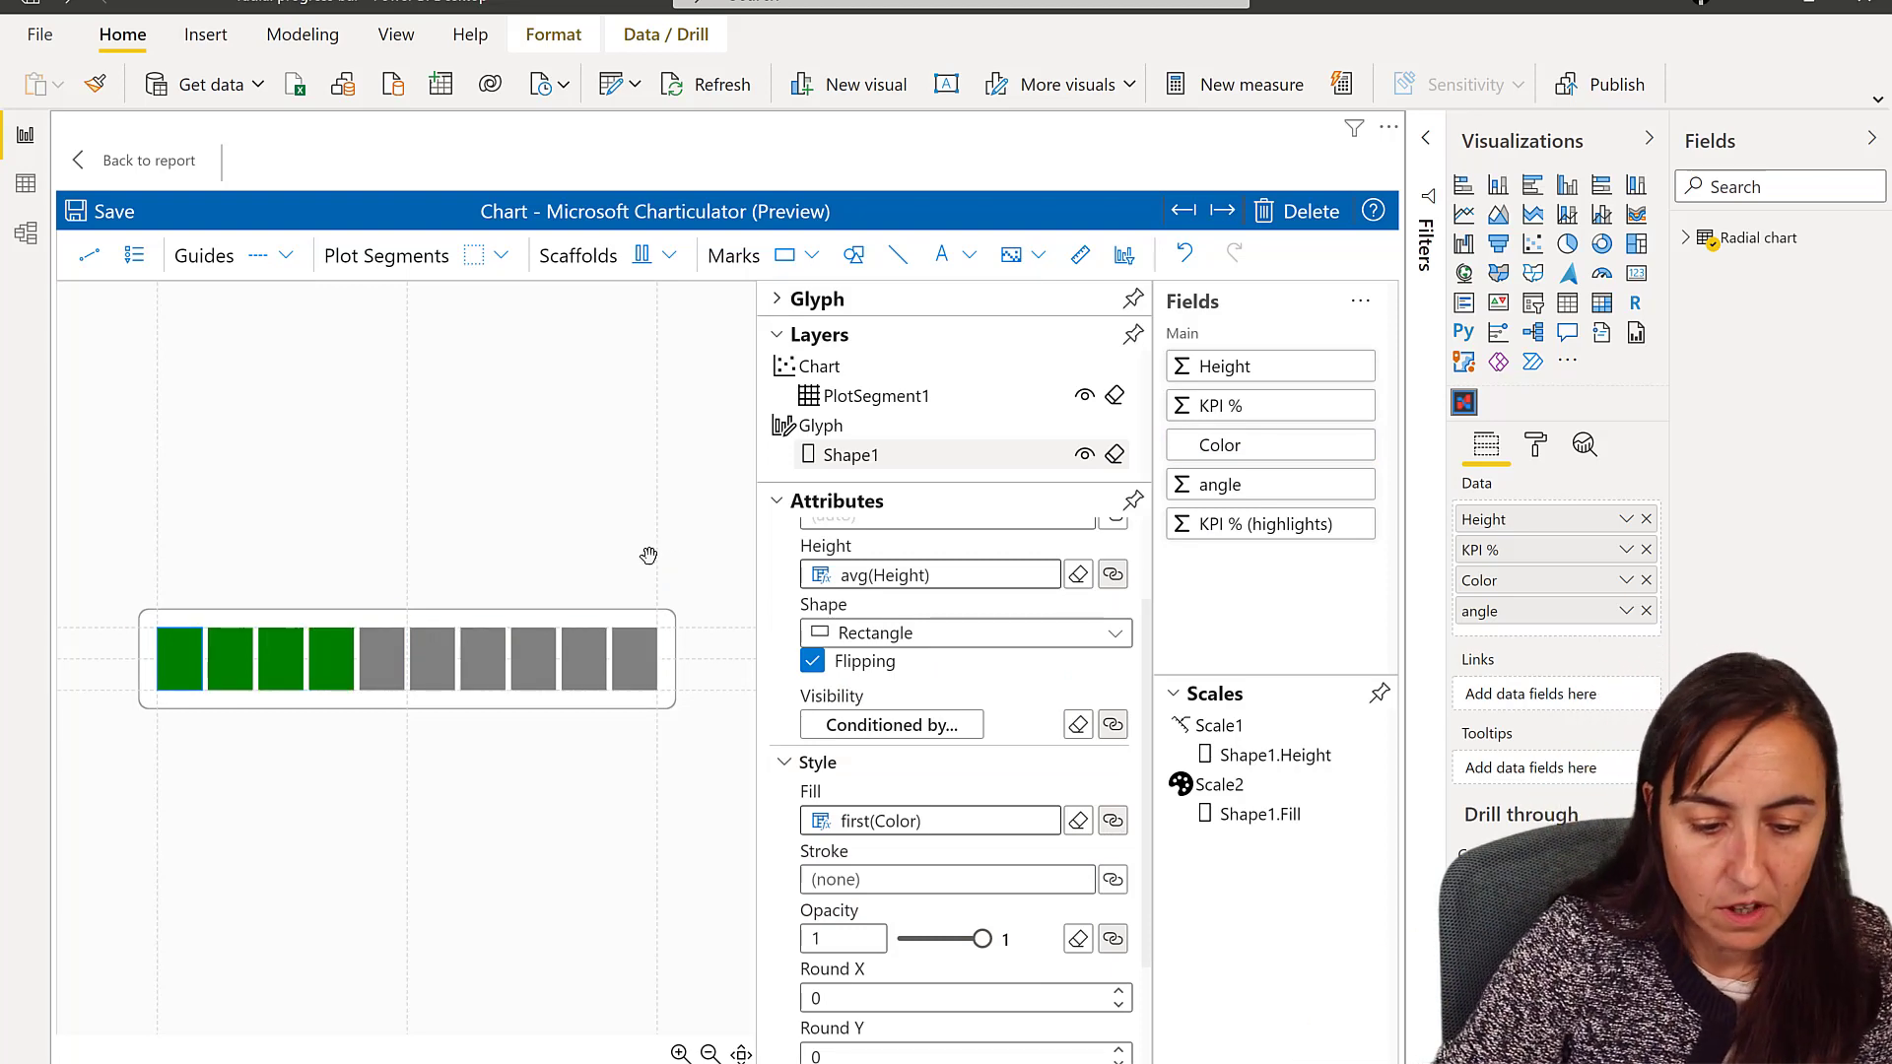
drag(656, 551, 592, 548)
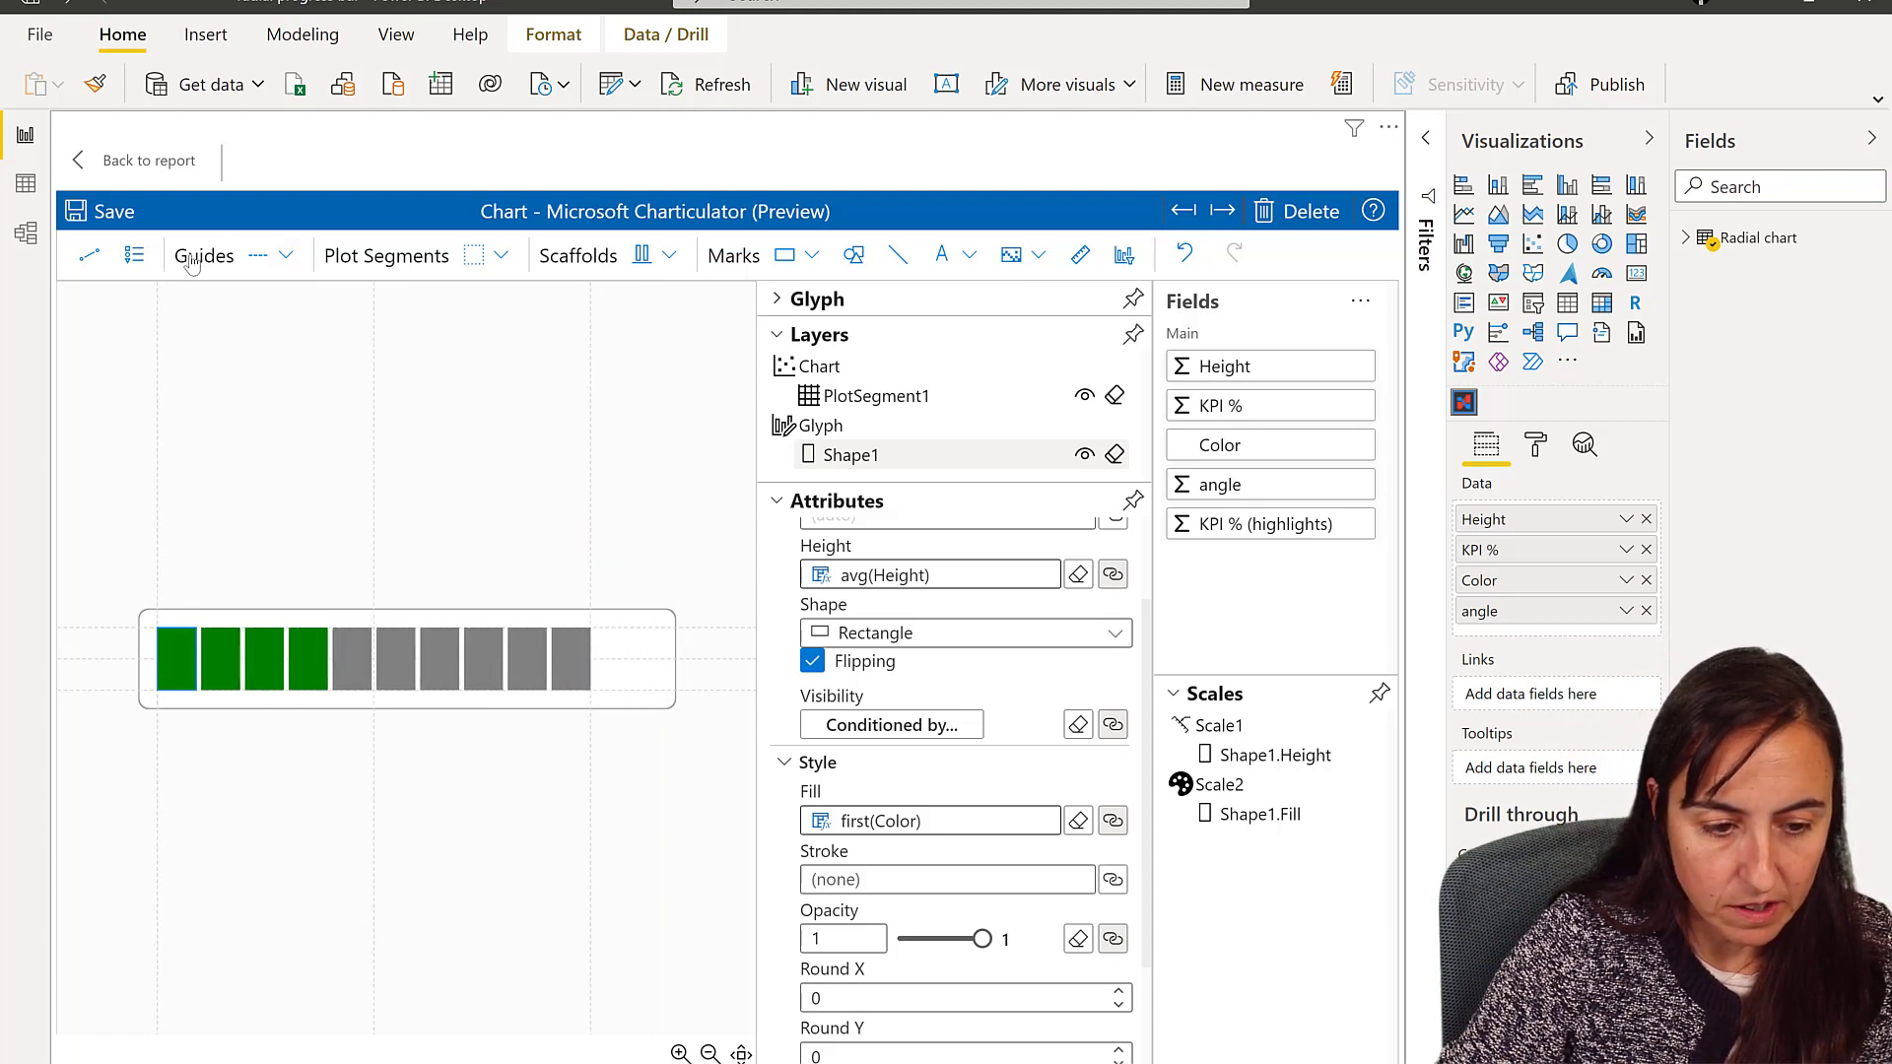
Step: Add a vertical guide right of the bars and draw a widened text box beside them
click(287, 256)
click(296, 383)
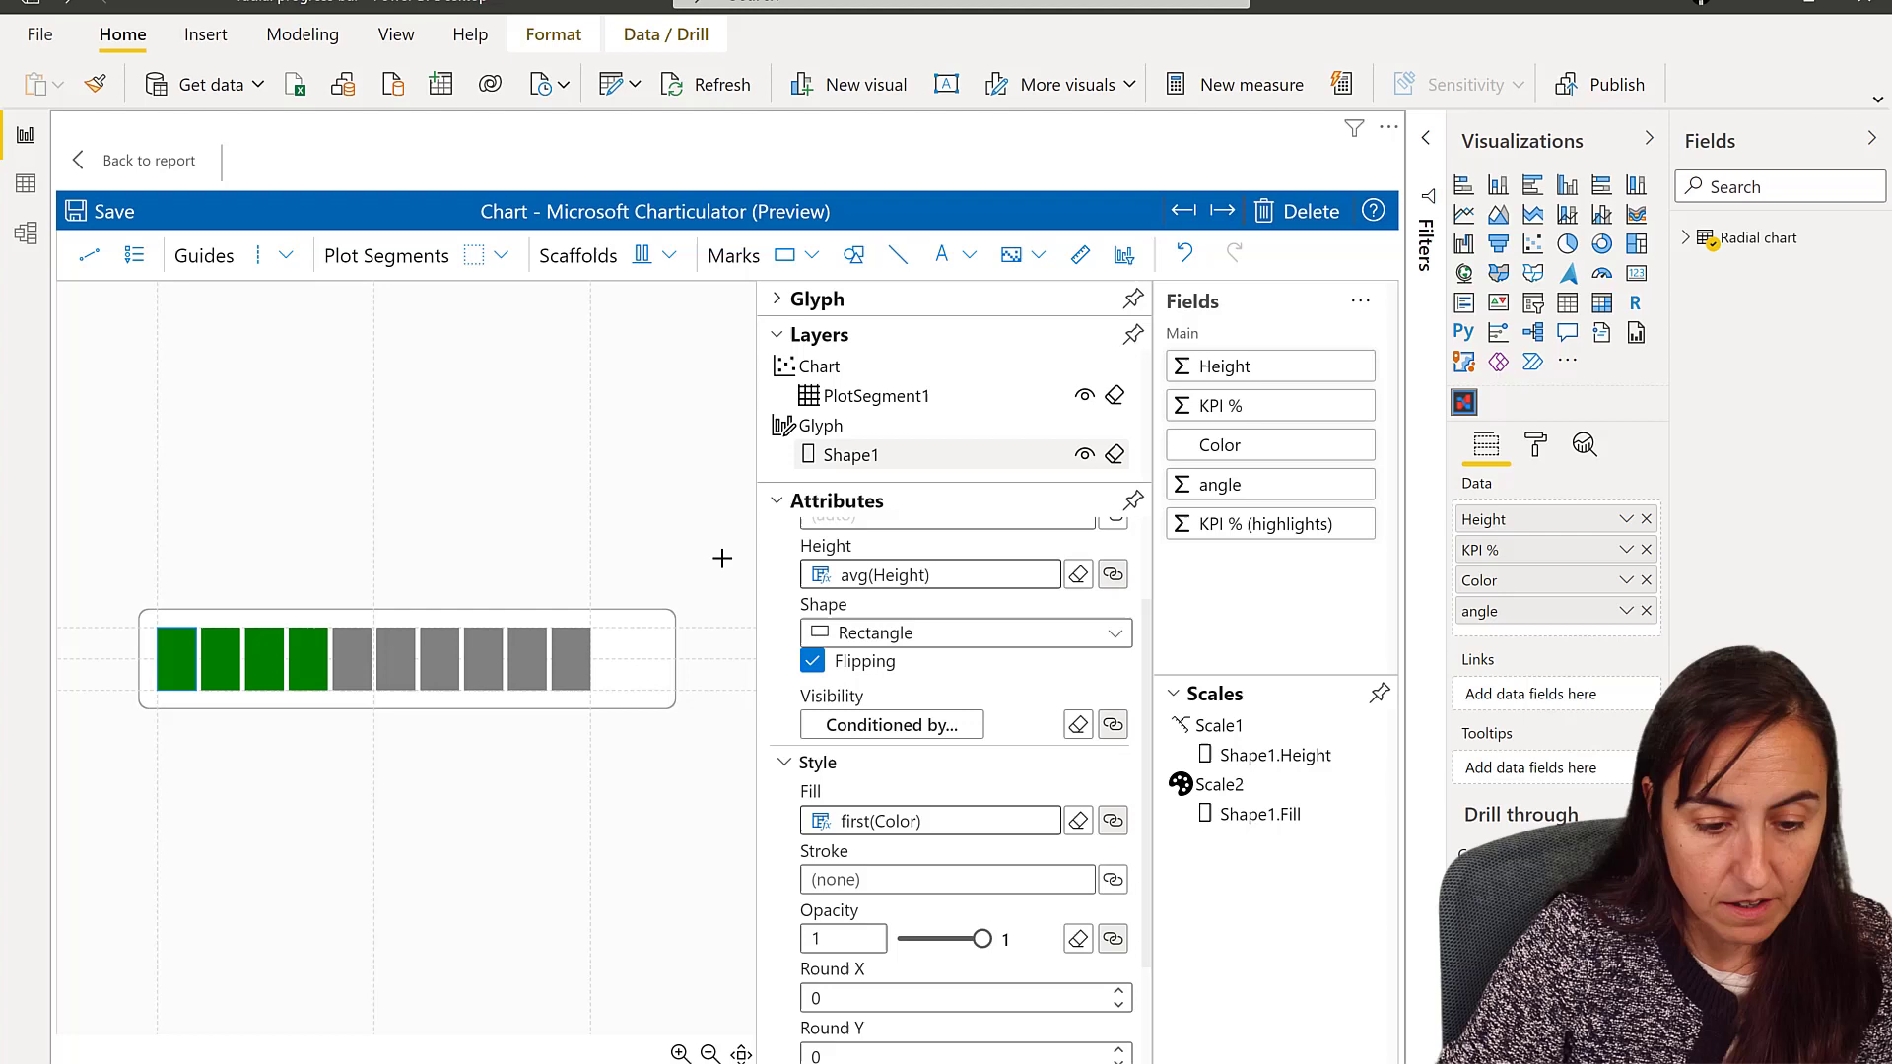
click(640, 629)
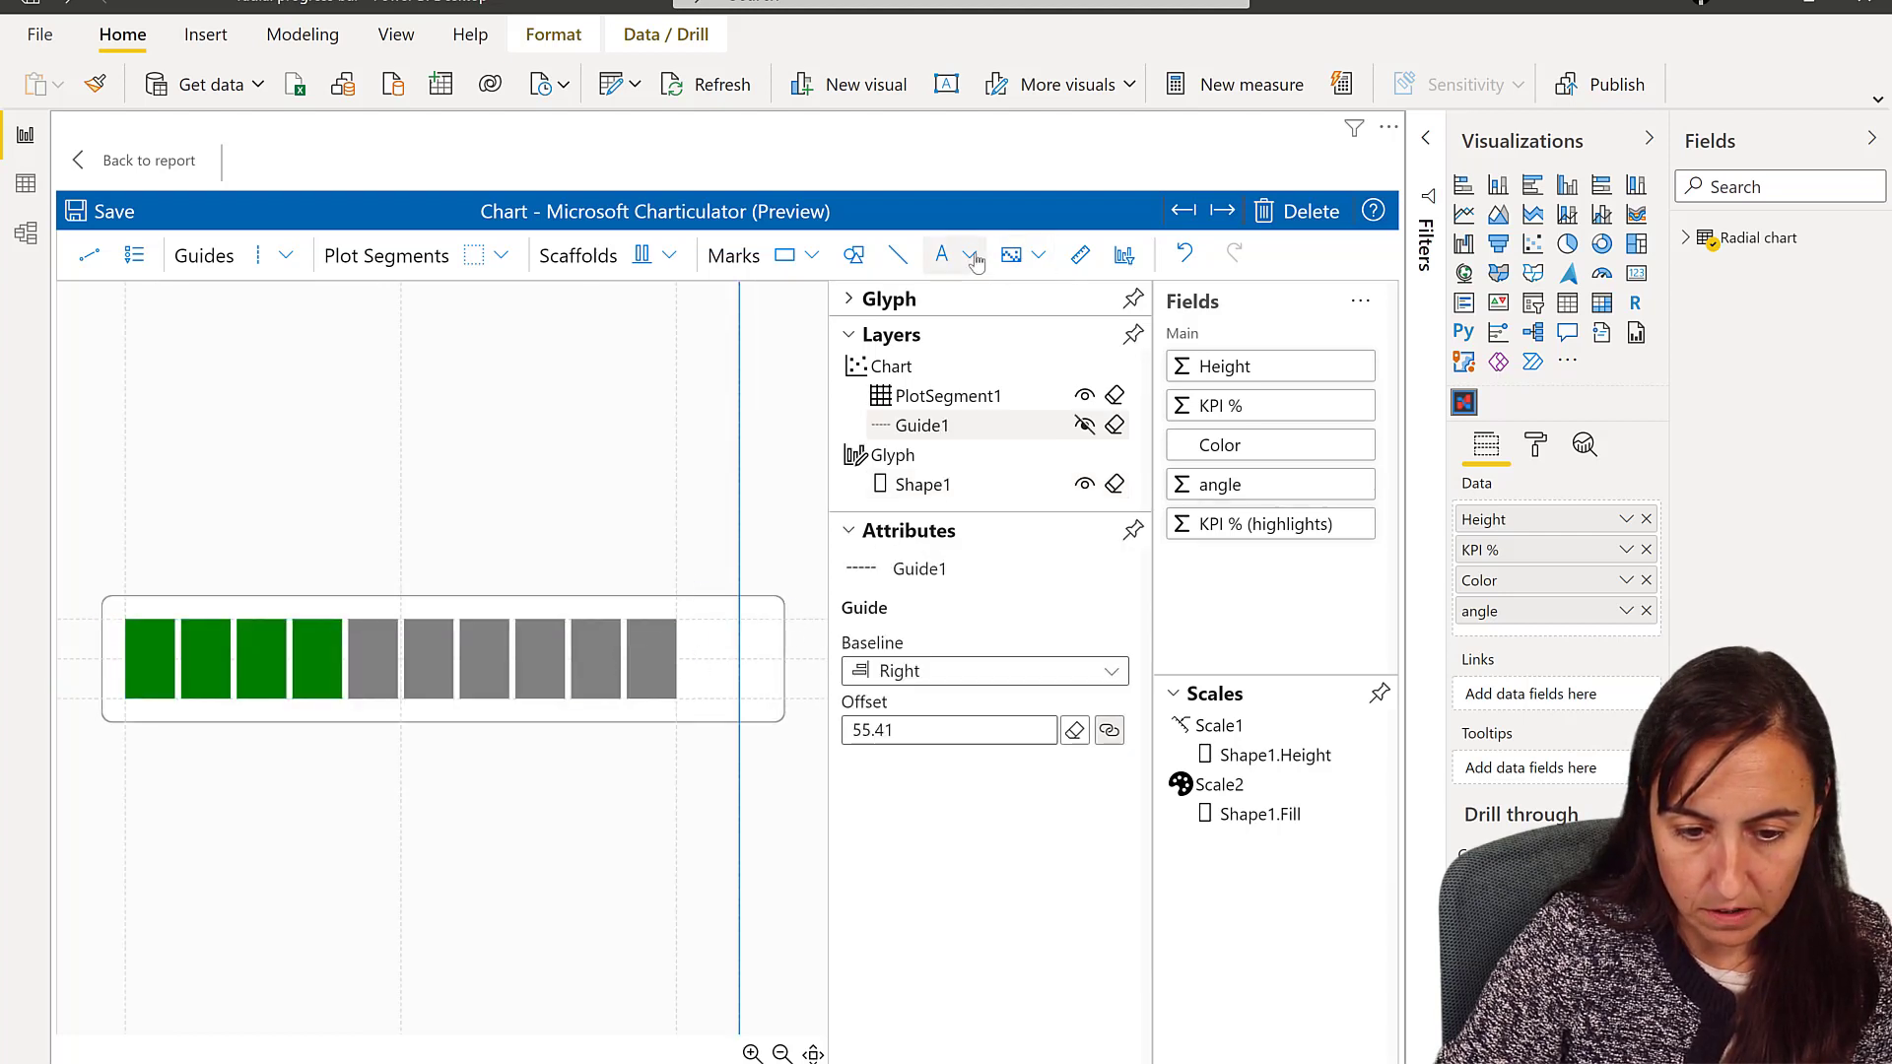
click(943, 255)
click(983, 344)
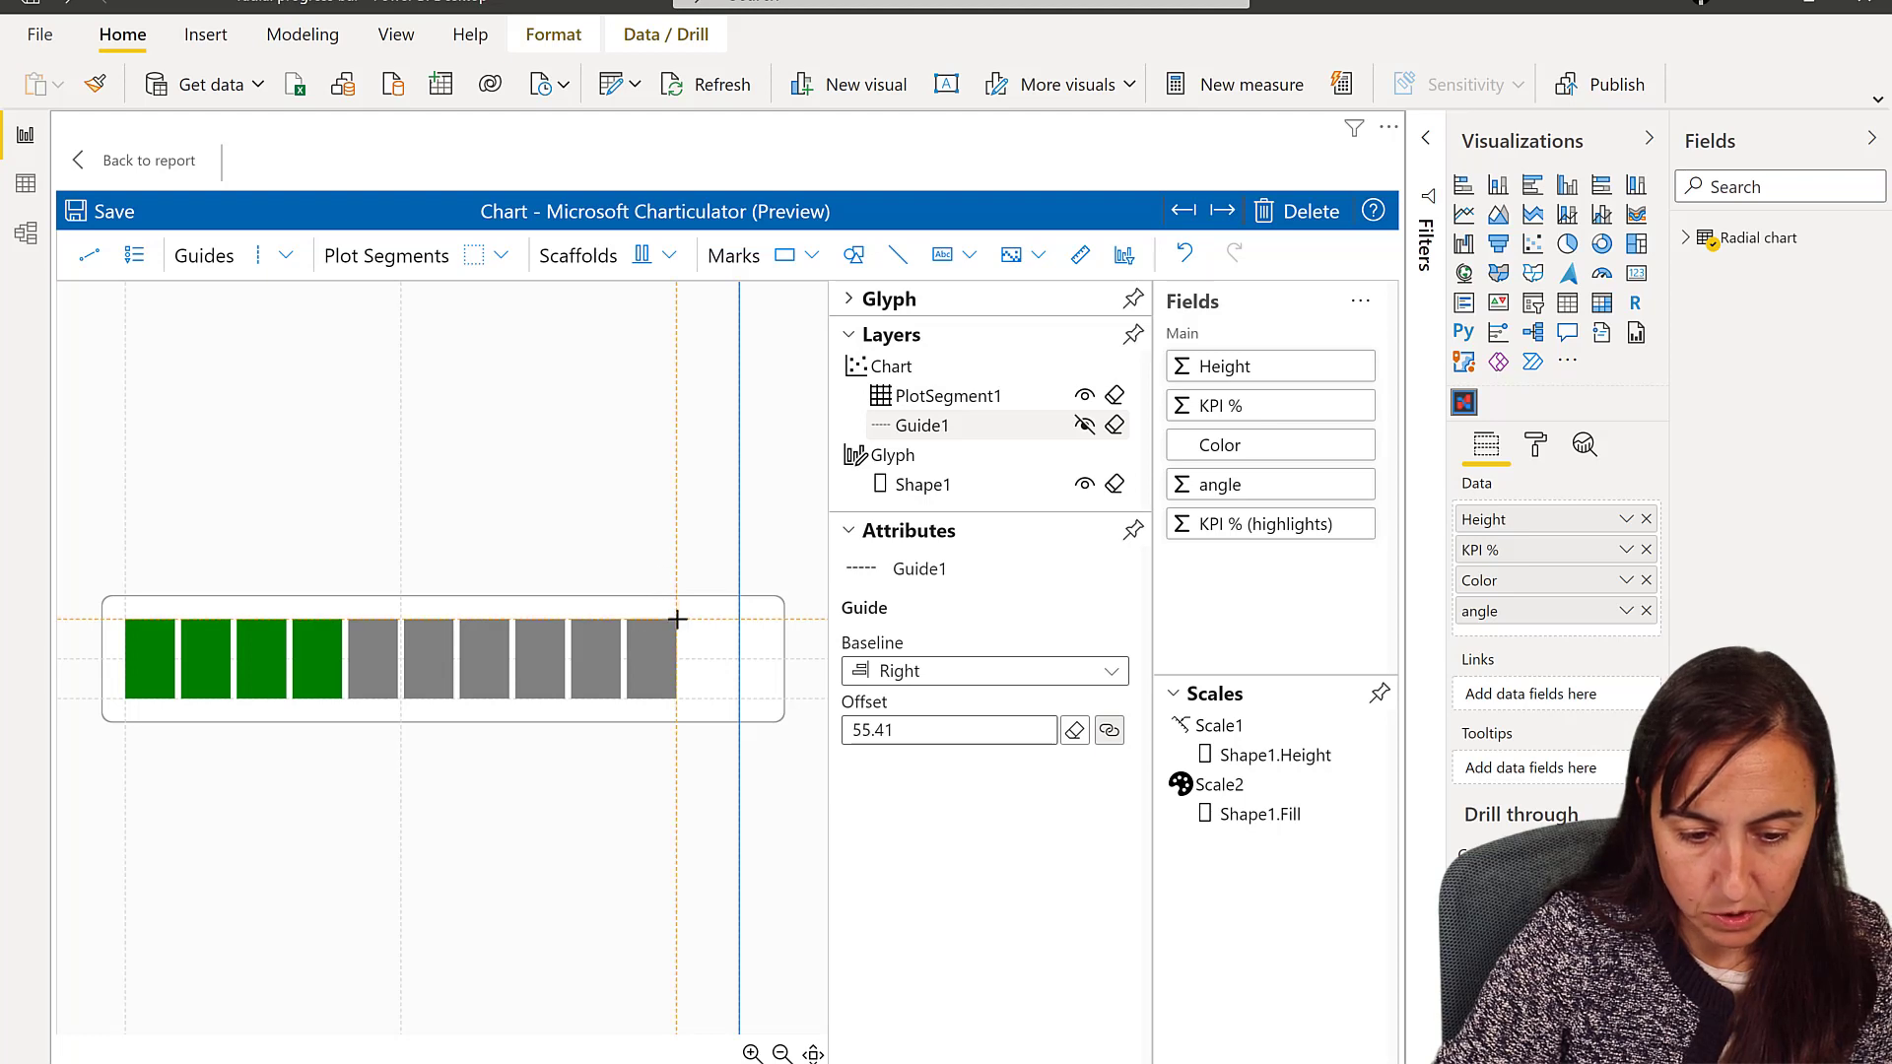
drag(678, 619, 737, 695)
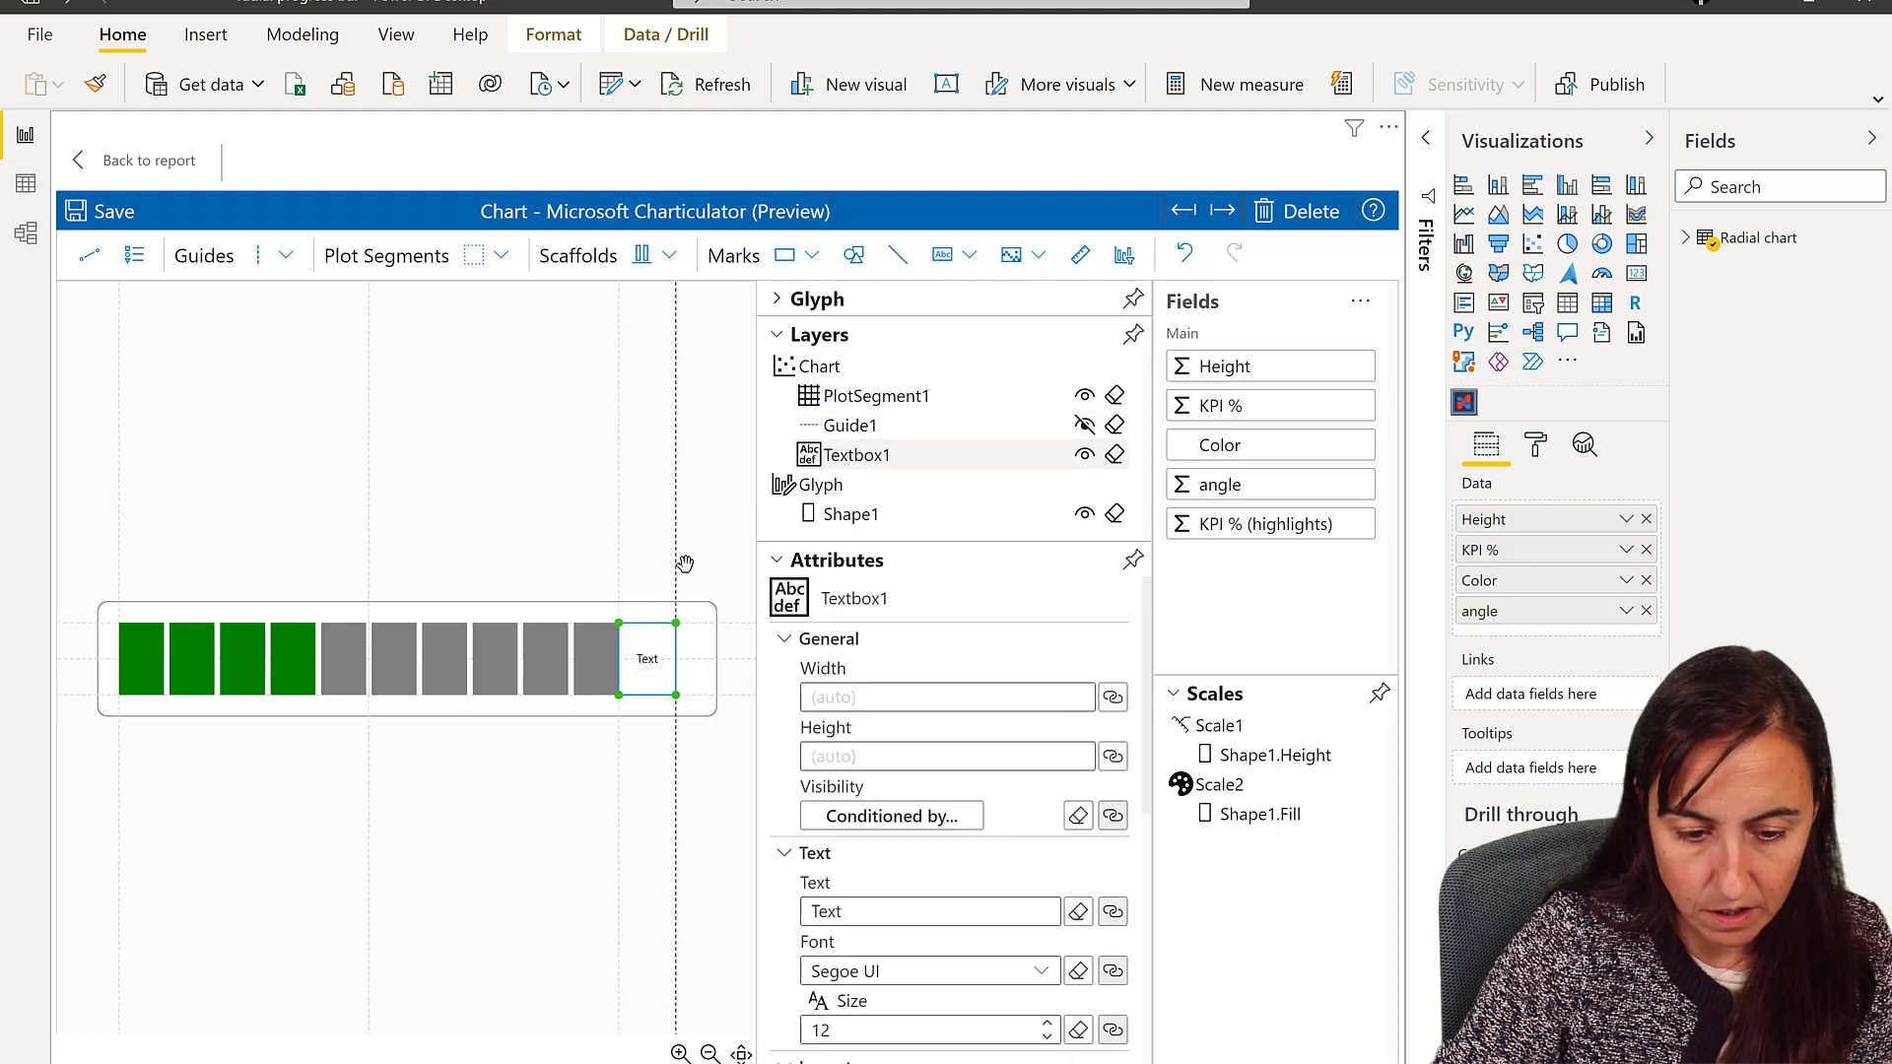
drag(674, 564, 689, 564)
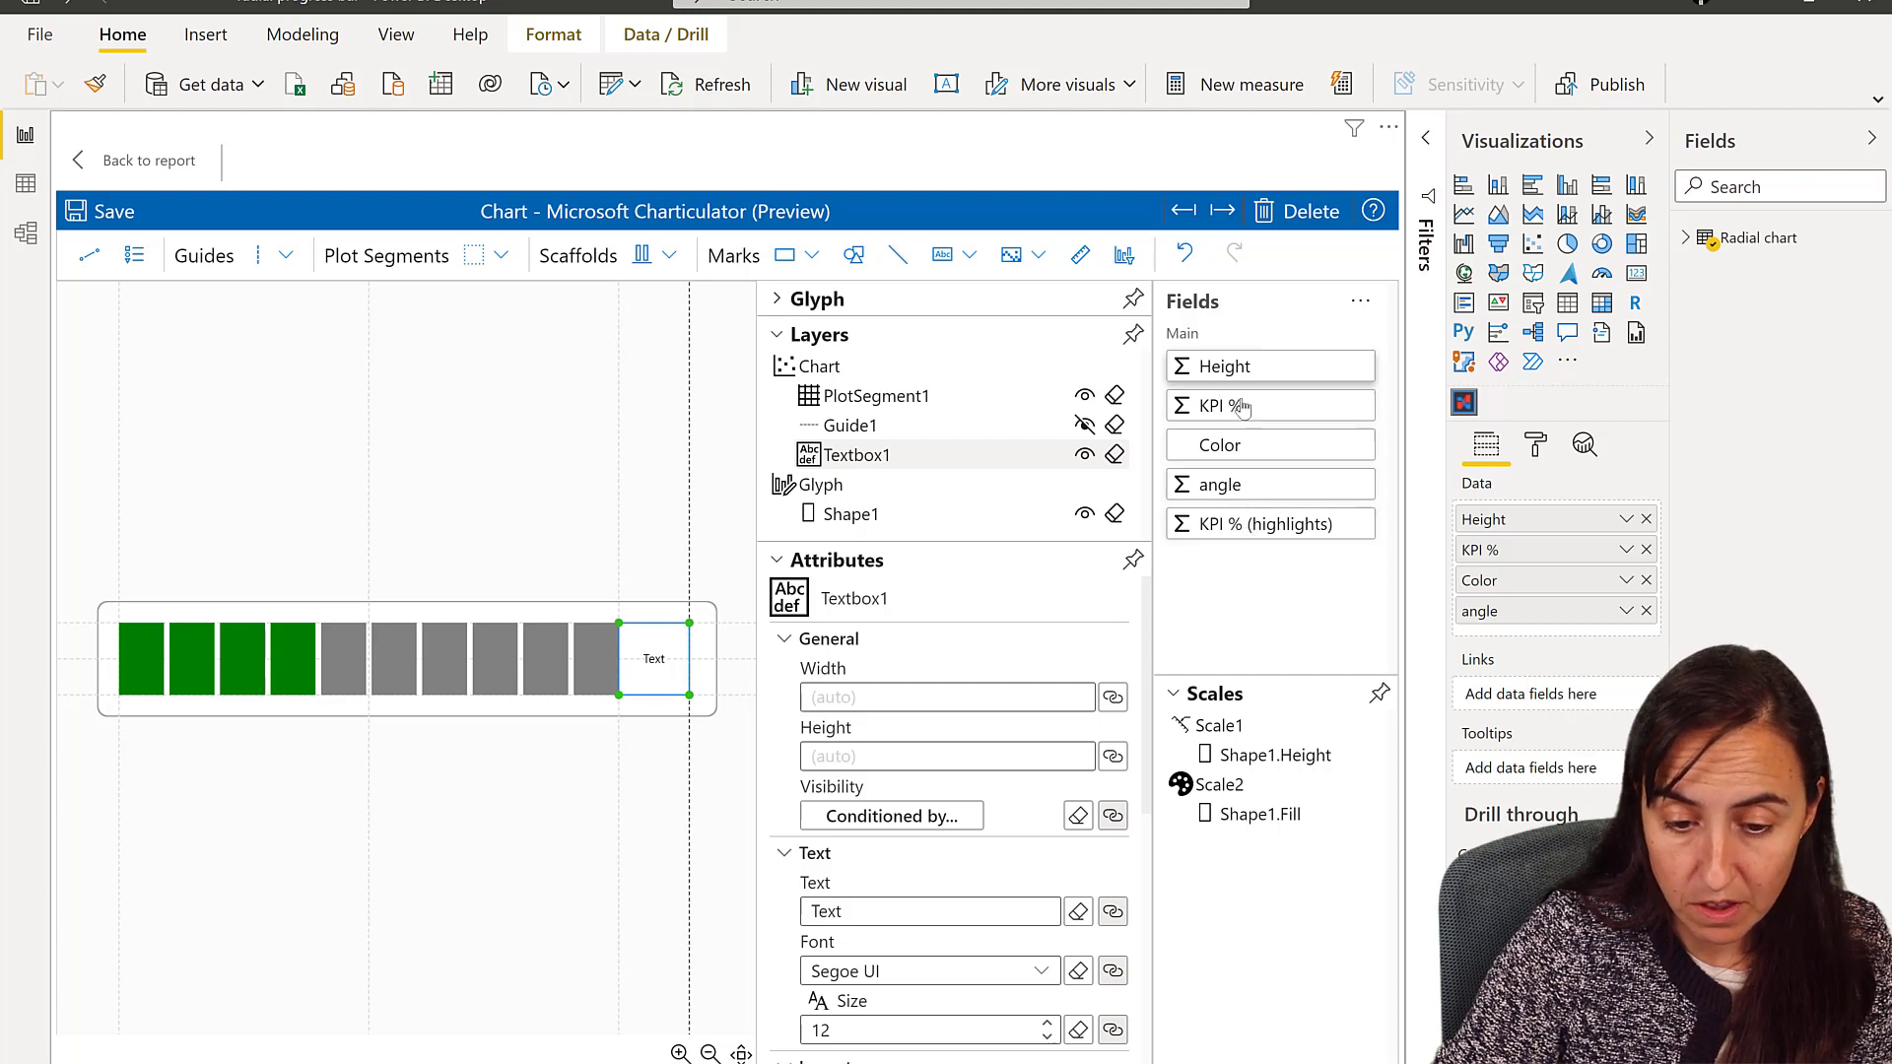
Step: Bind the text box to KPI % aggregated as Sum, so it shows 40%
drag(1242, 407, 938, 917)
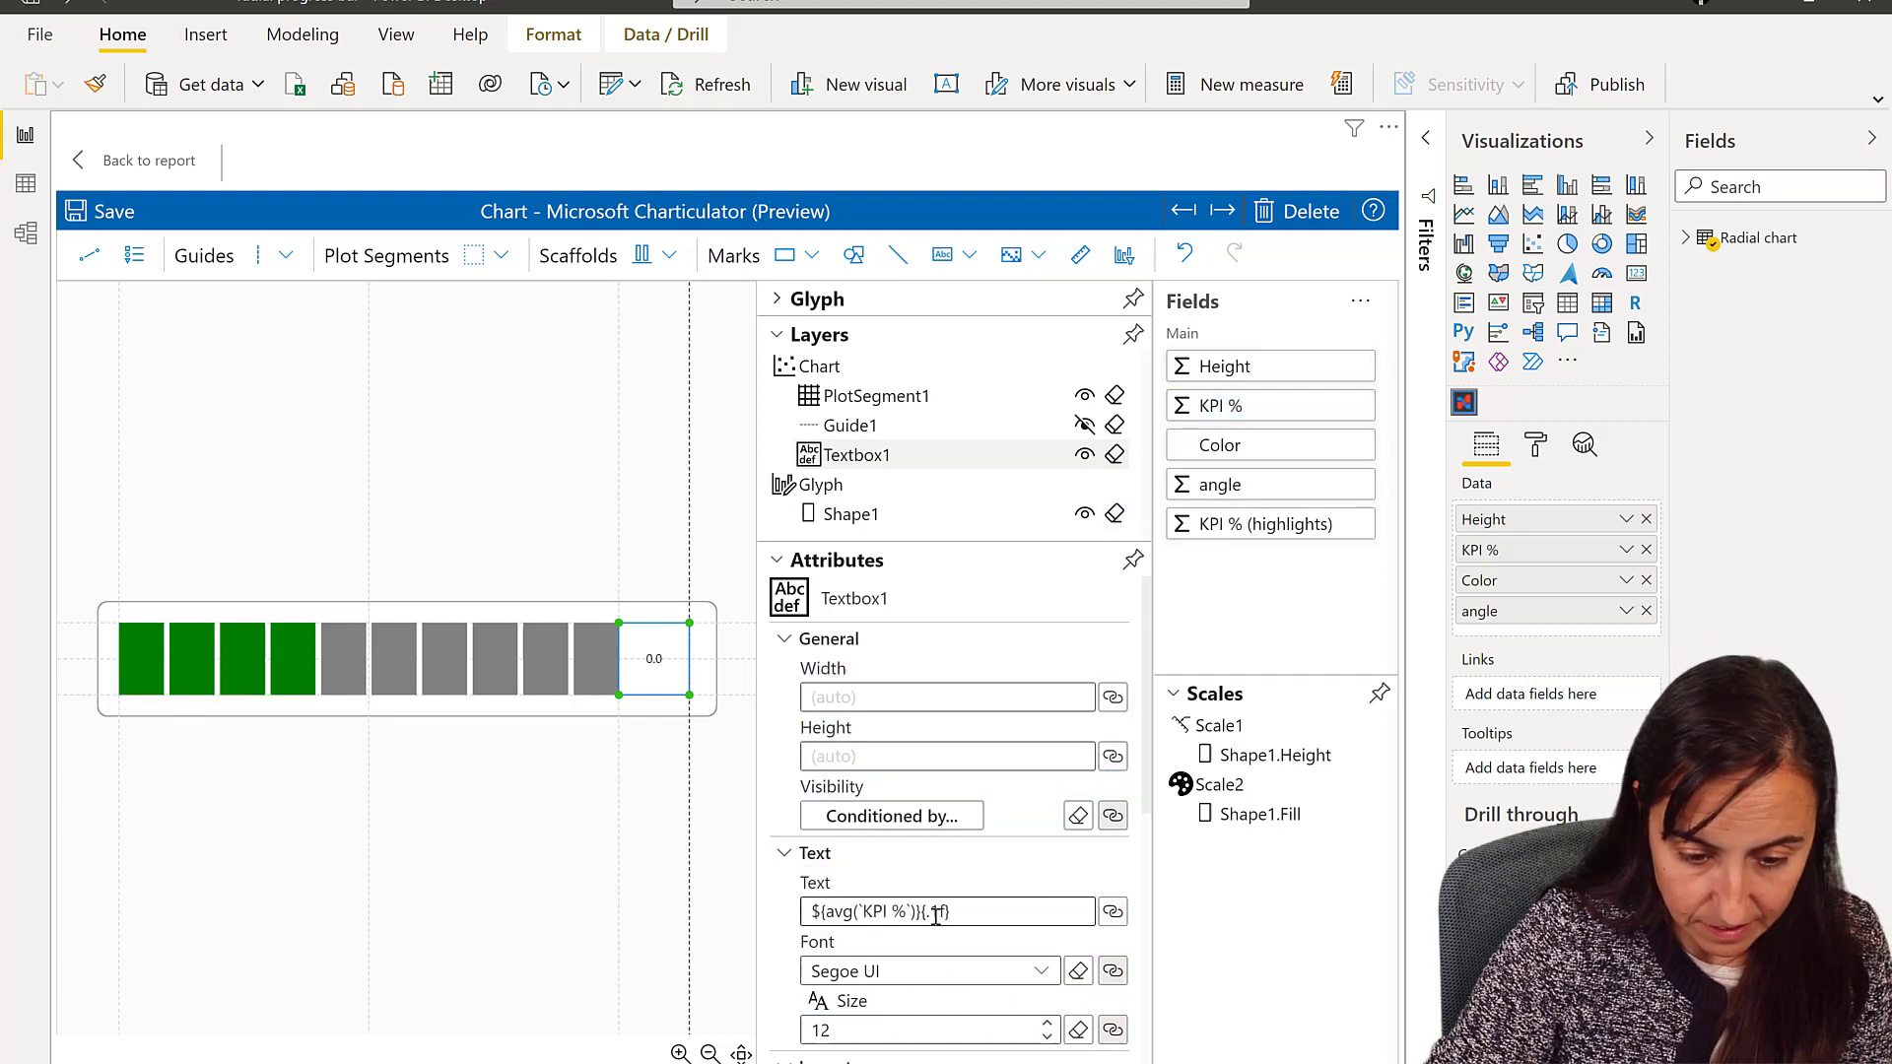
click(1016, 914)
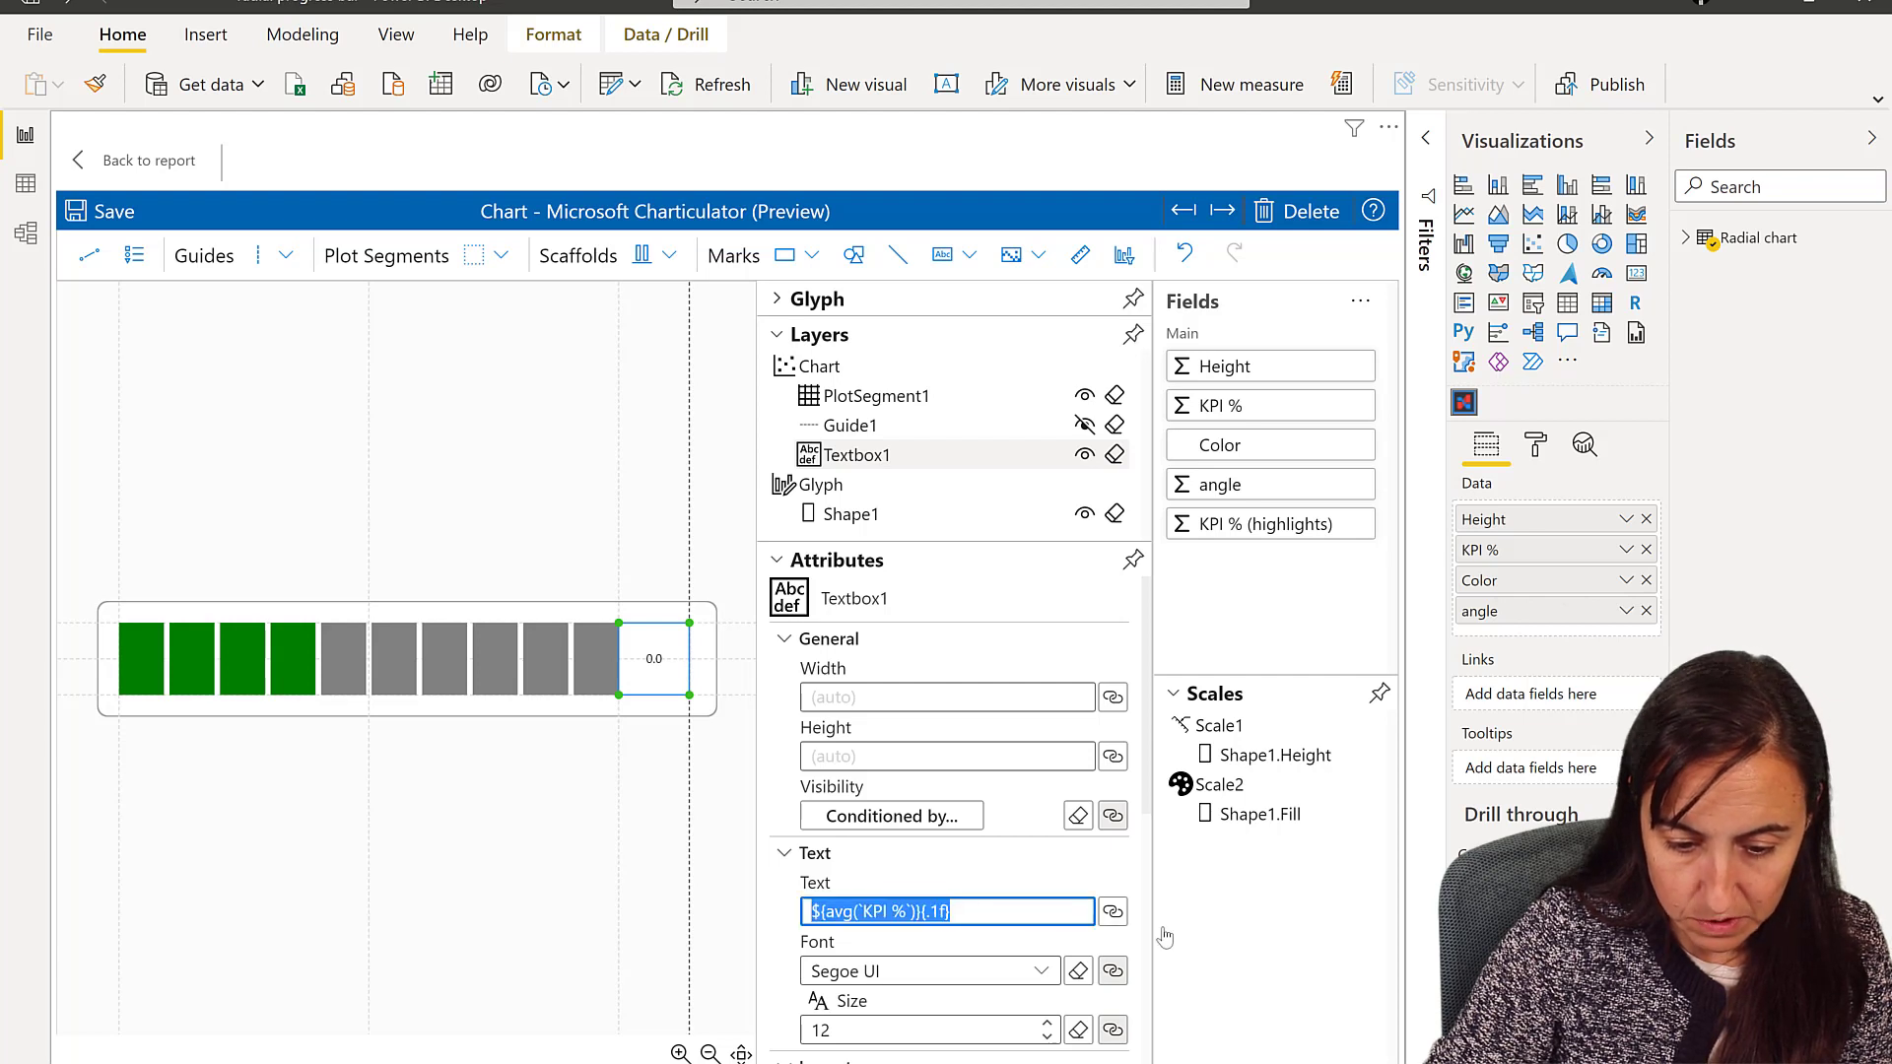
click(1113, 912)
click(1311, 788)
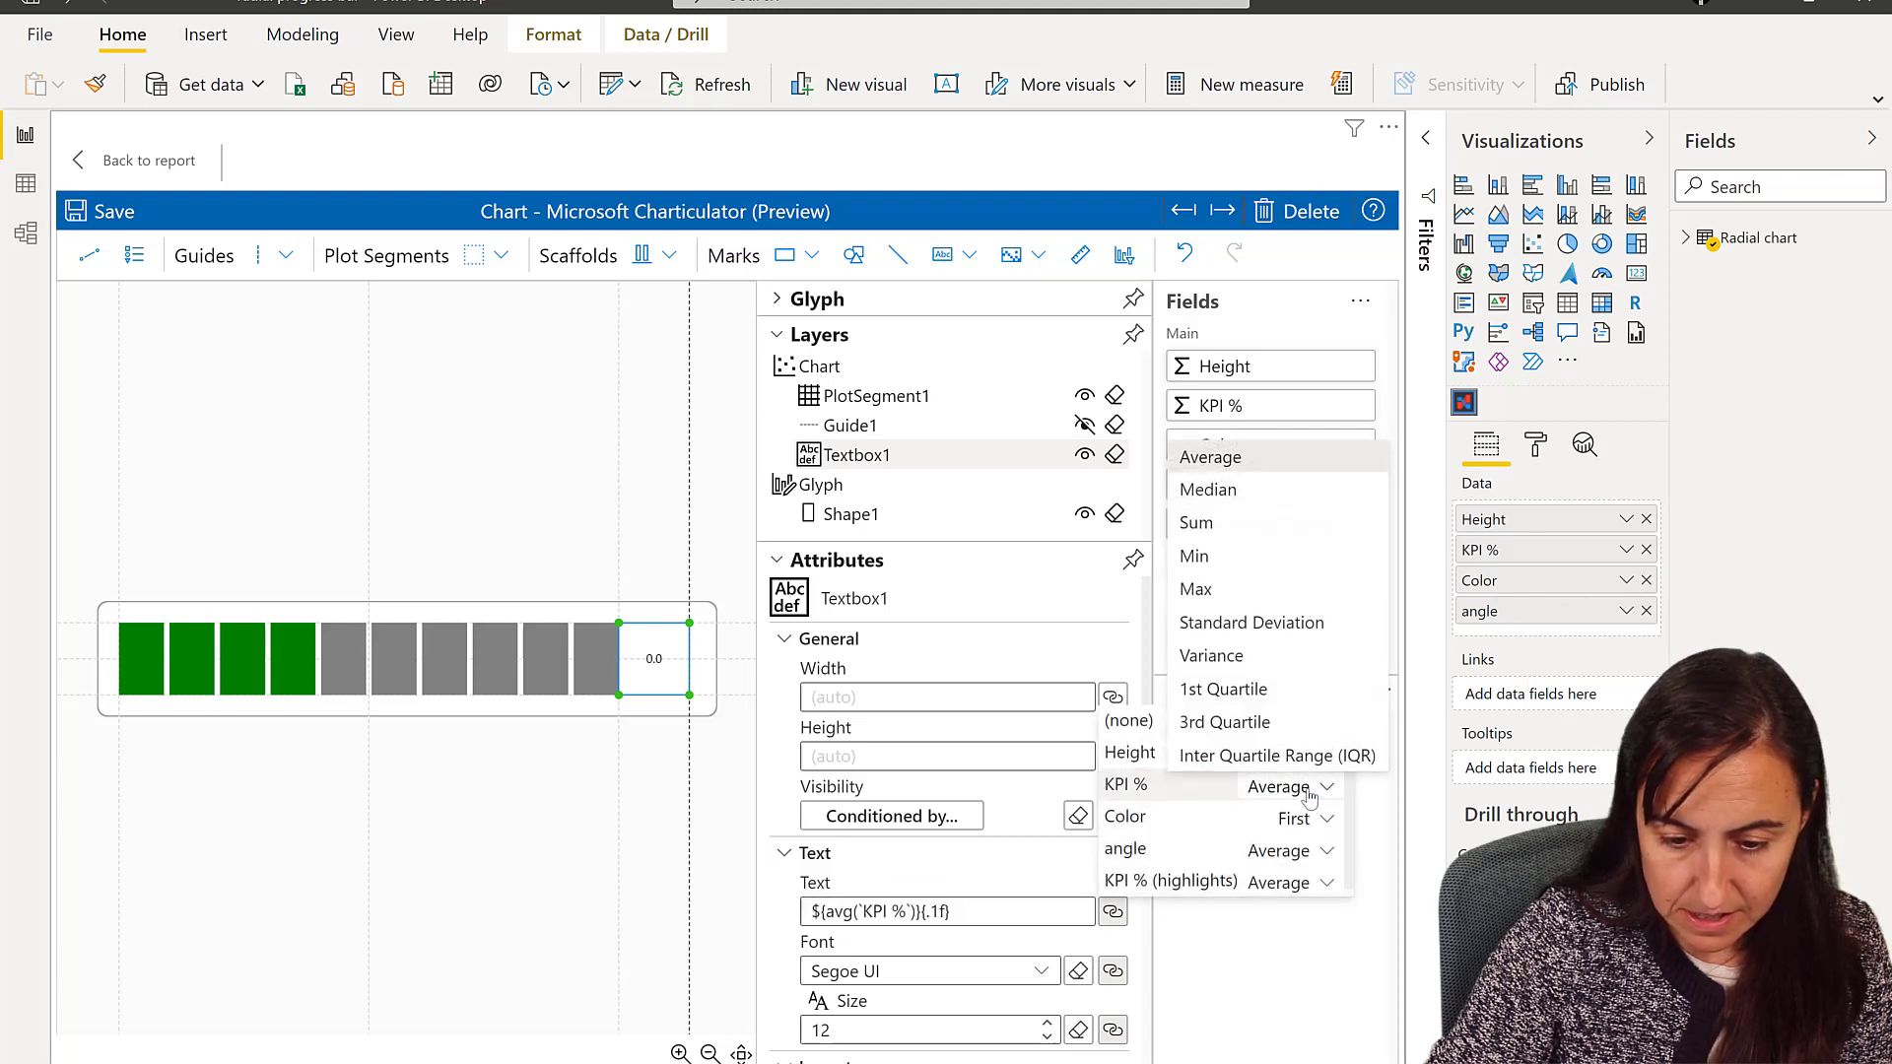
click(1207, 523)
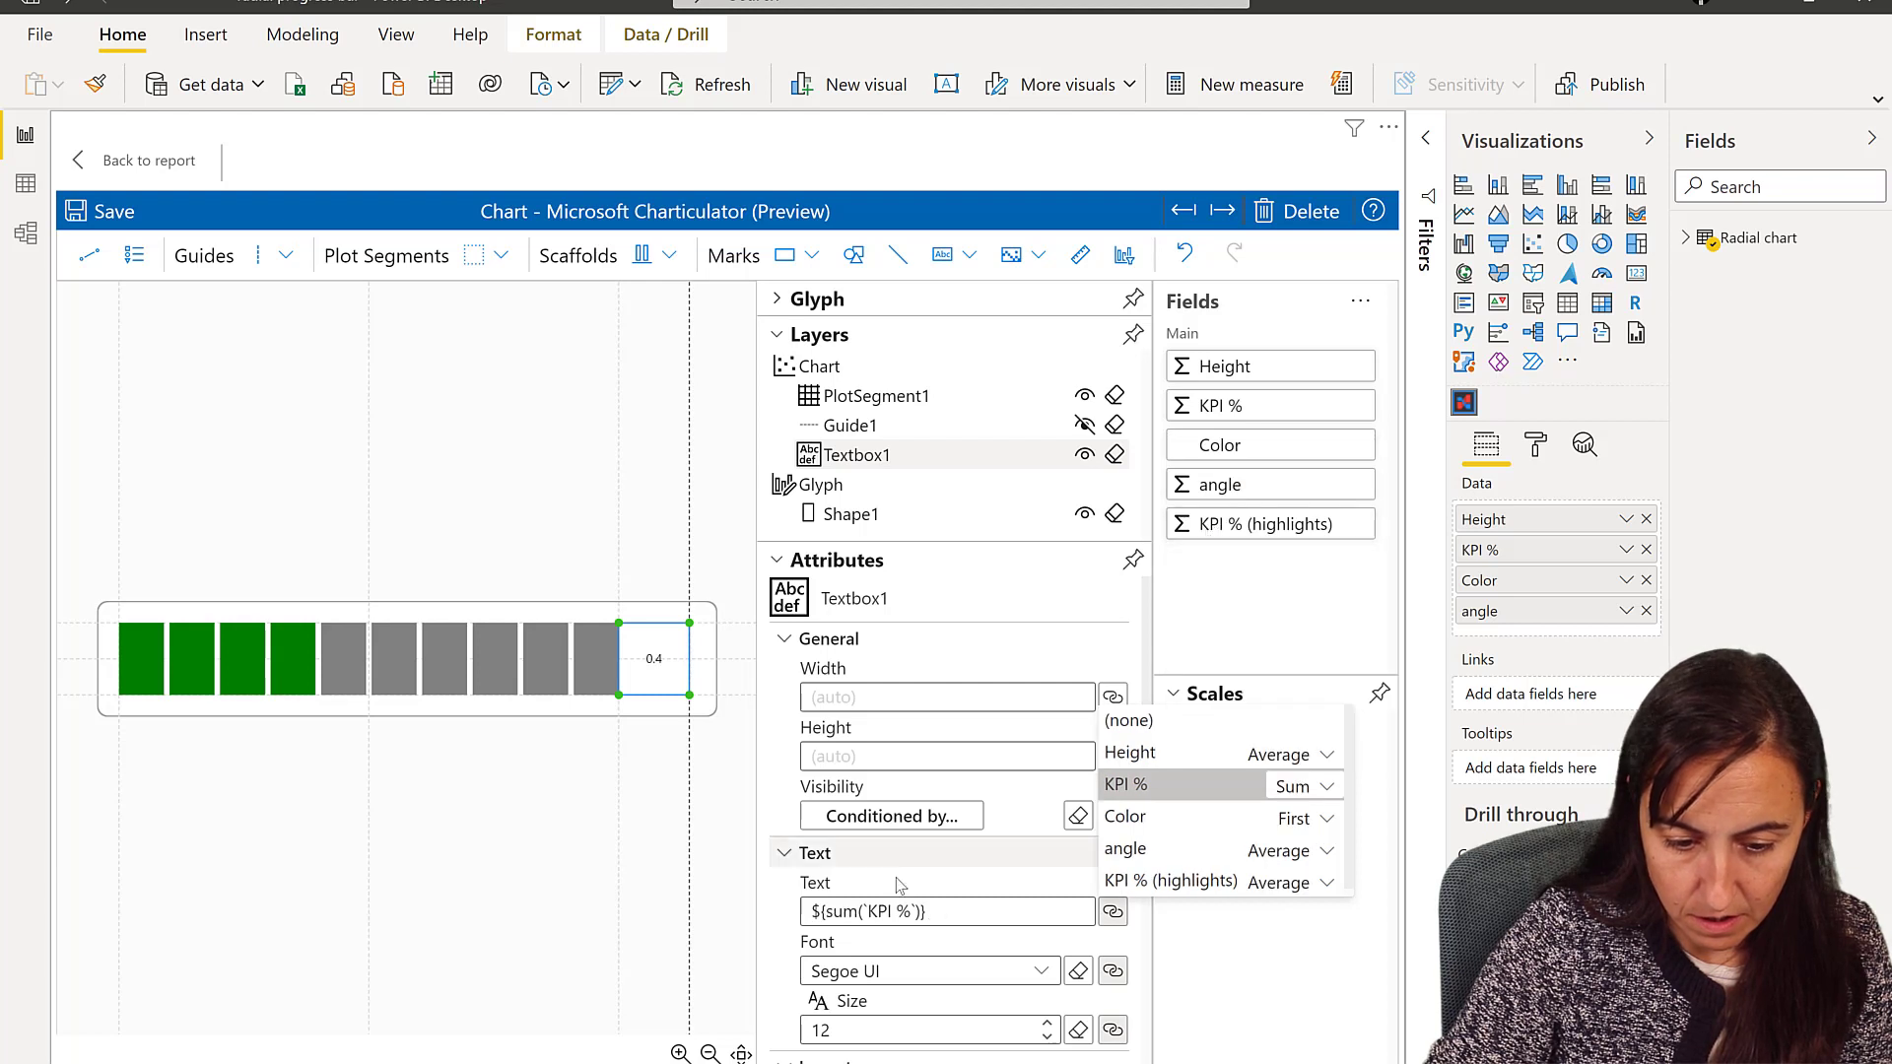
click(944, 910)
click(930, 913)
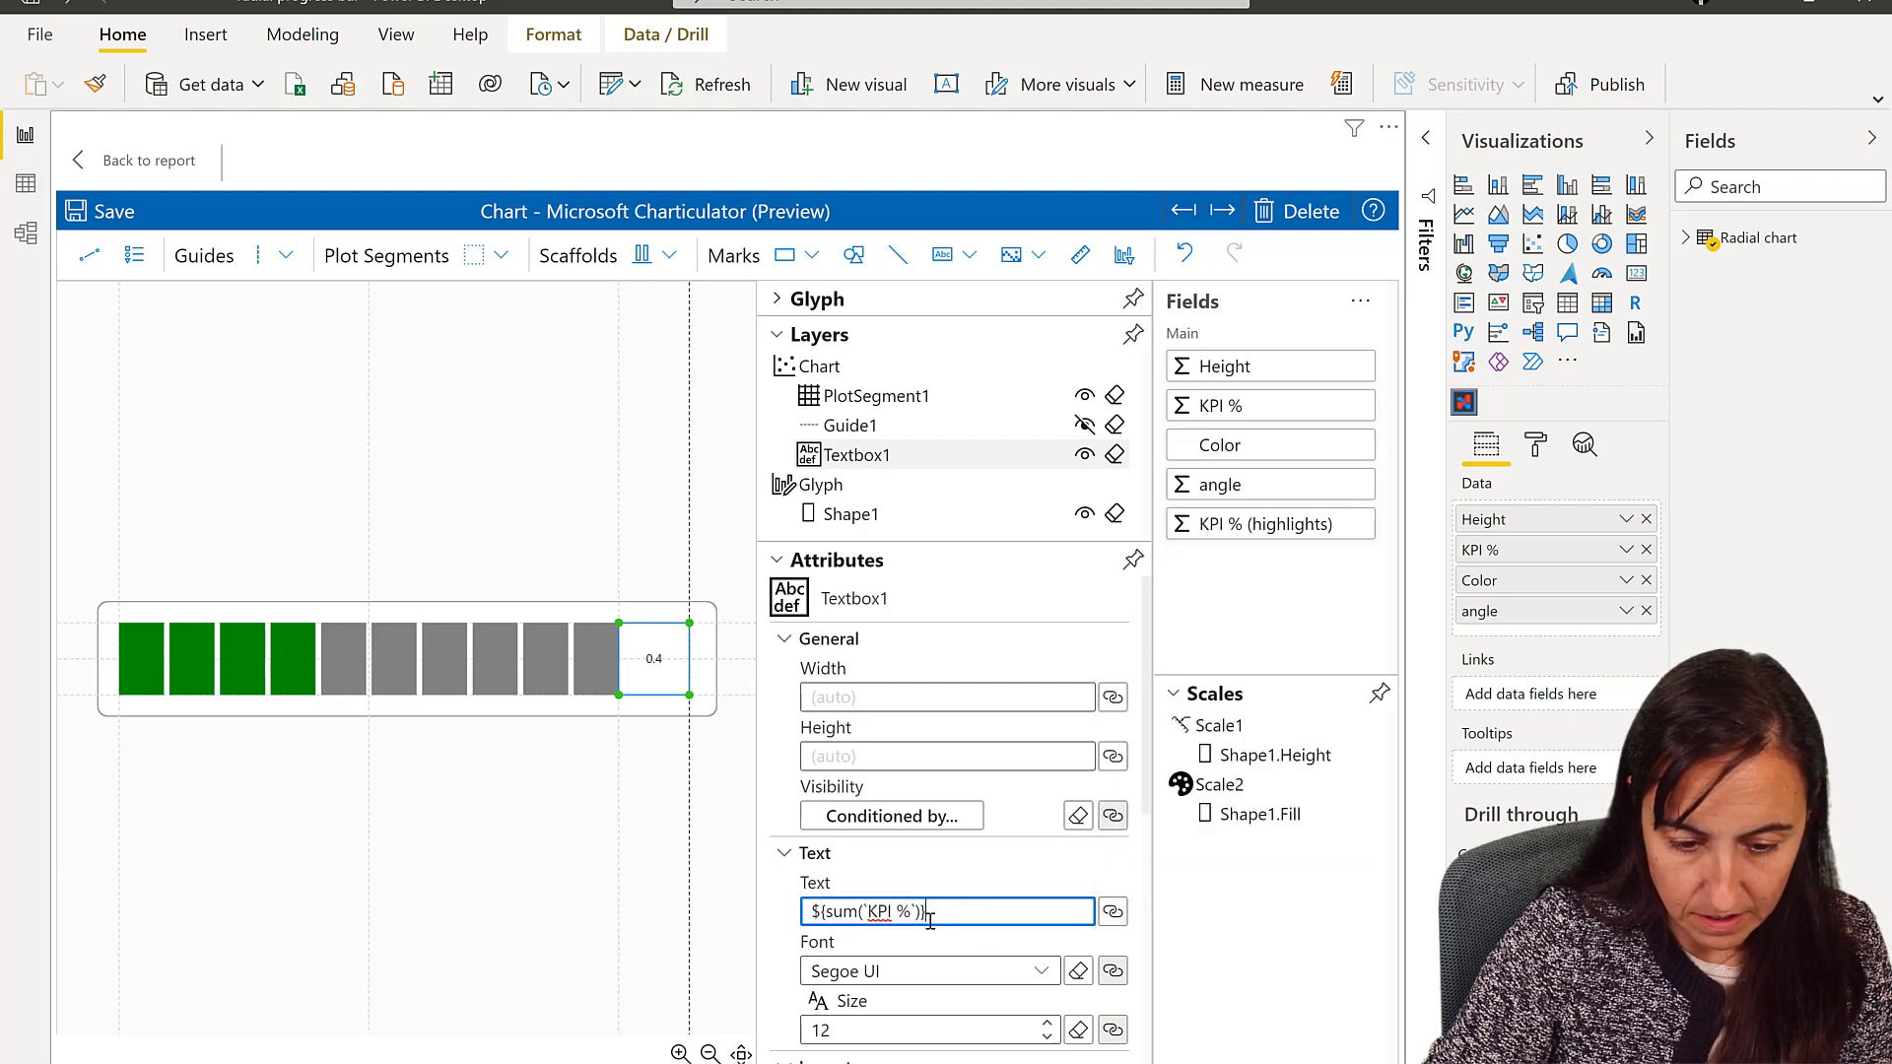
Step: Style the 40% label at size 20, green, in the Impact font
scroll(984, 916, down, 3)
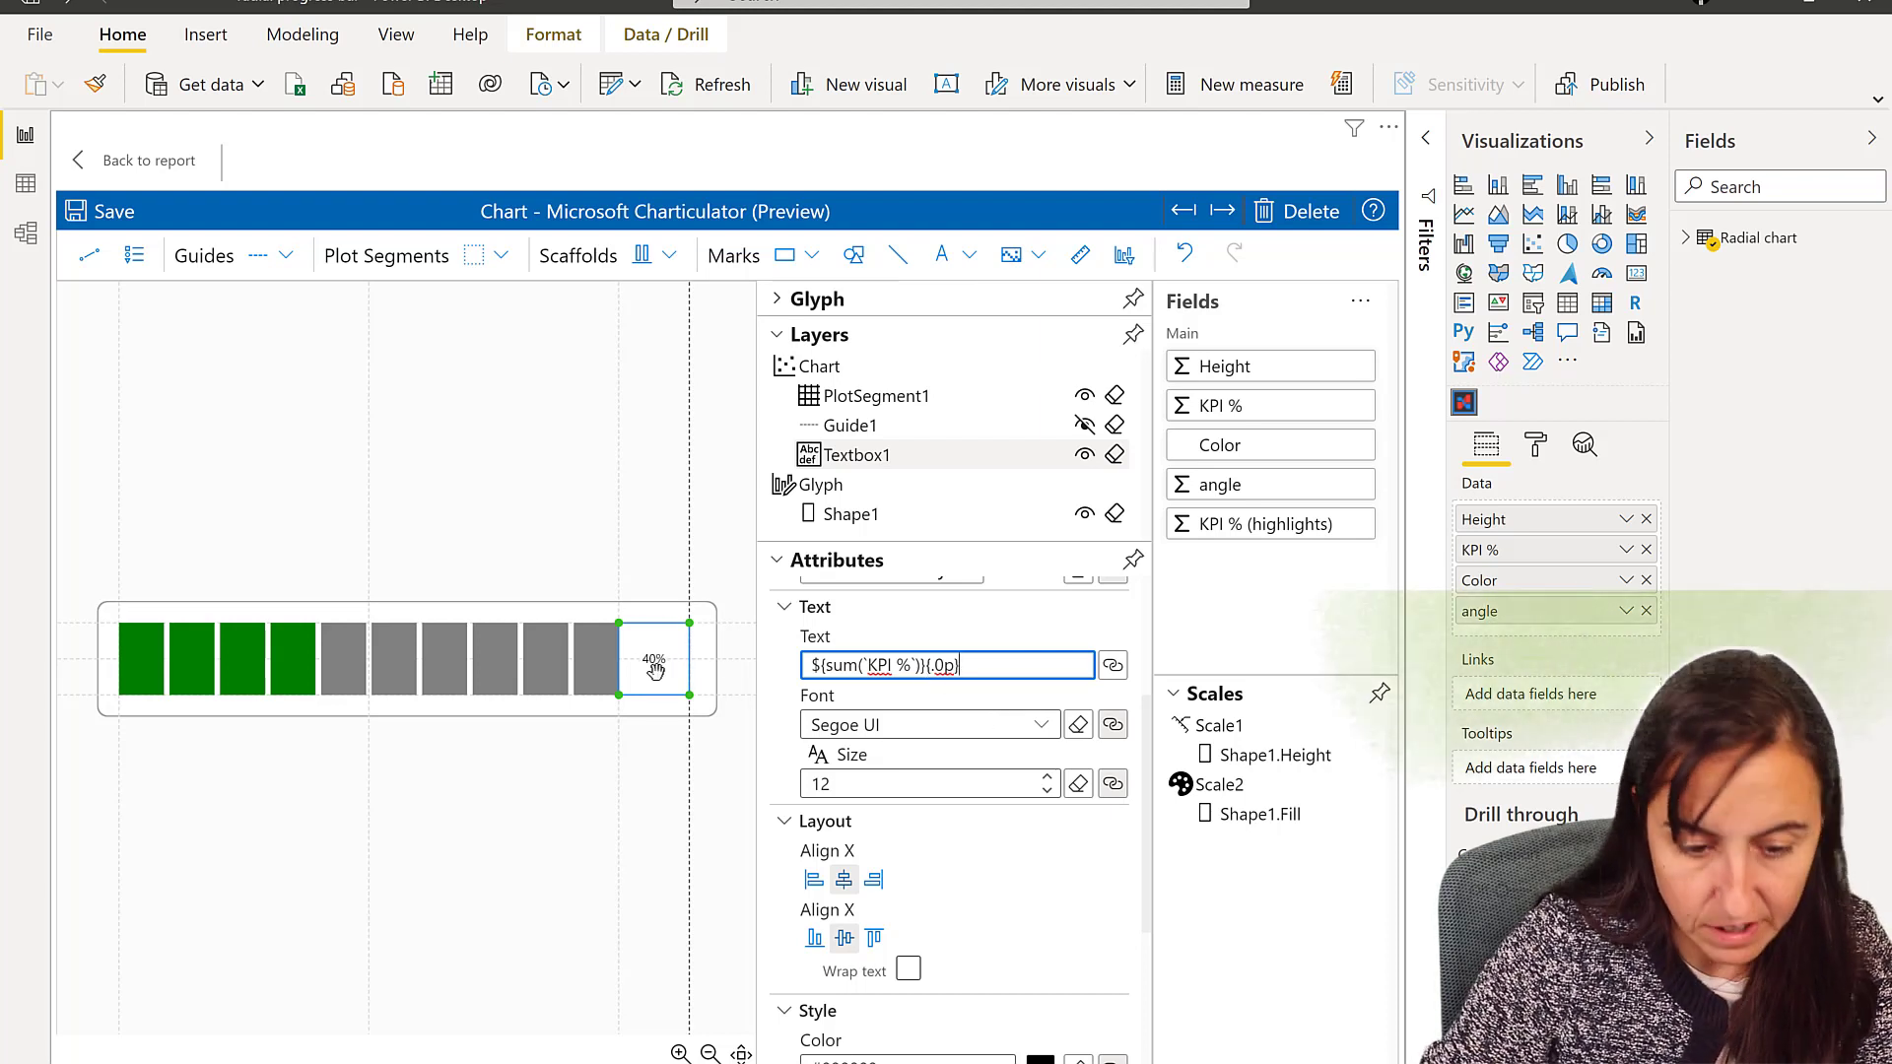
click(1045, 778)
click(1045, 778)
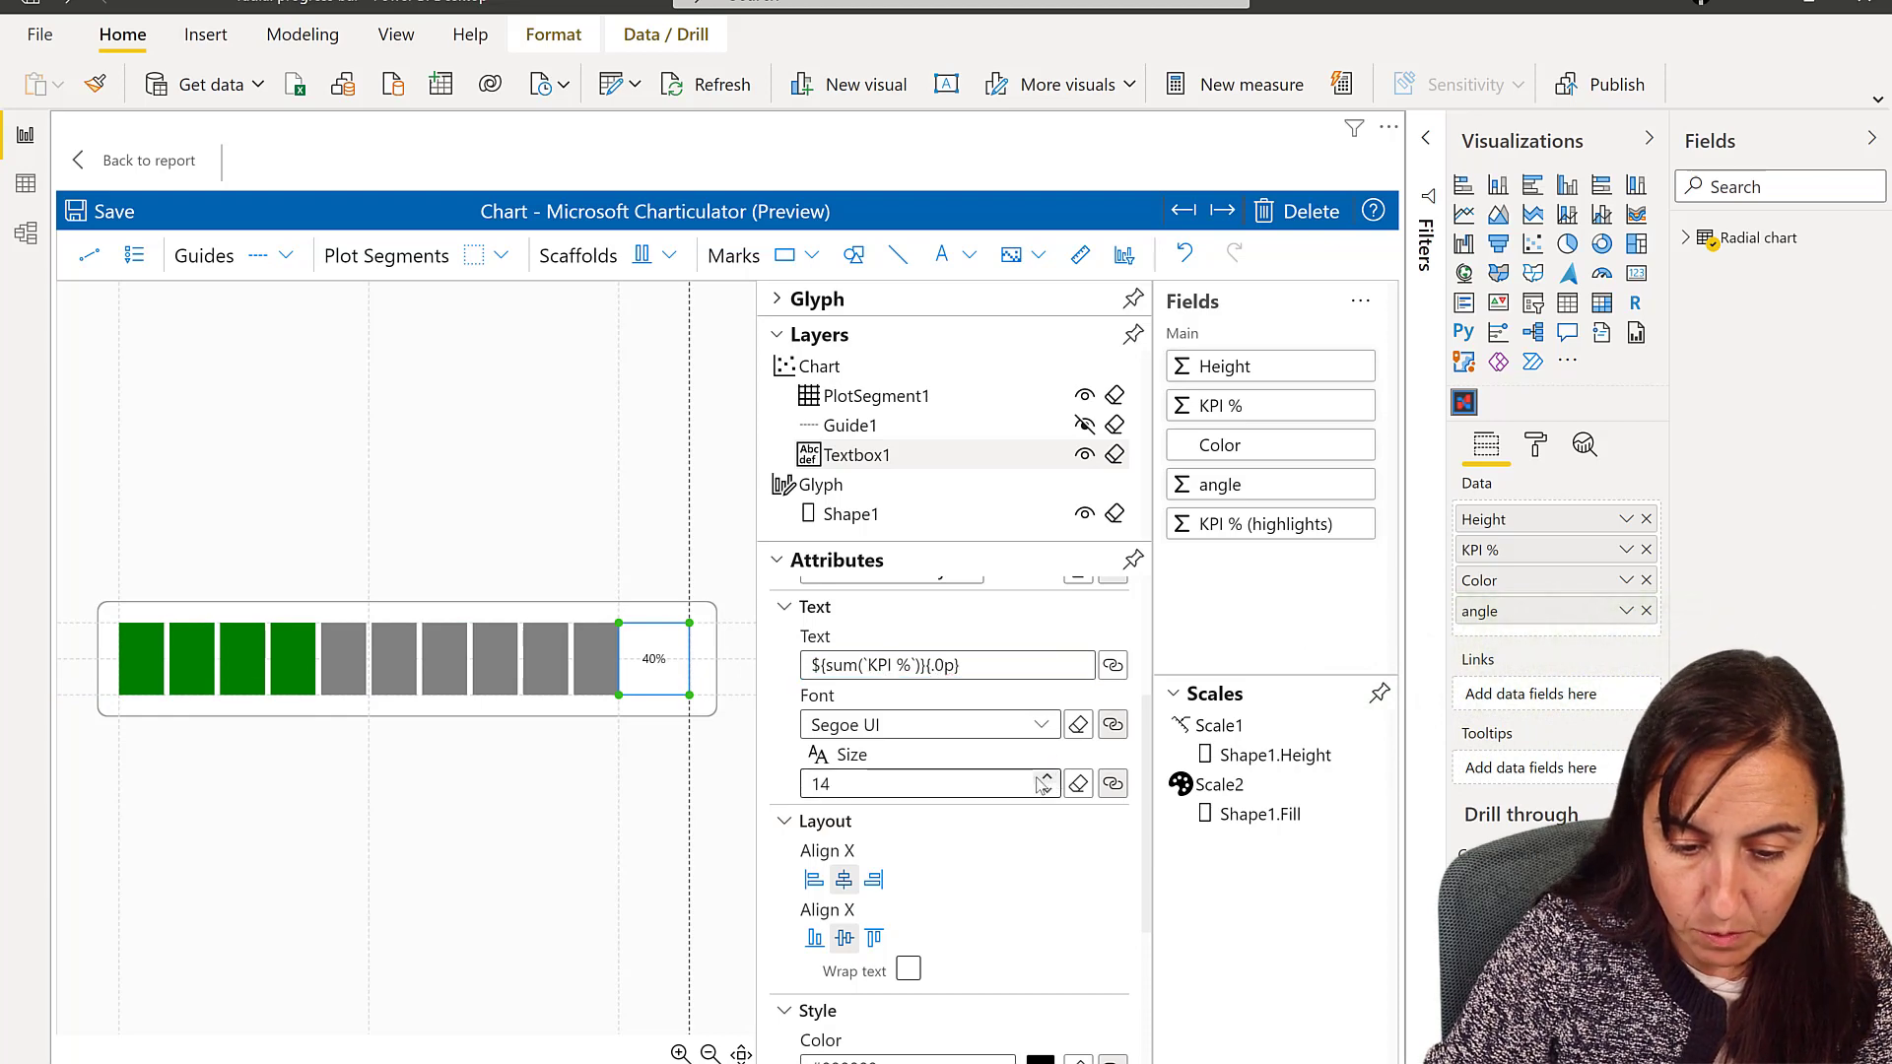
click(1042, 776)
click(1042, 777)
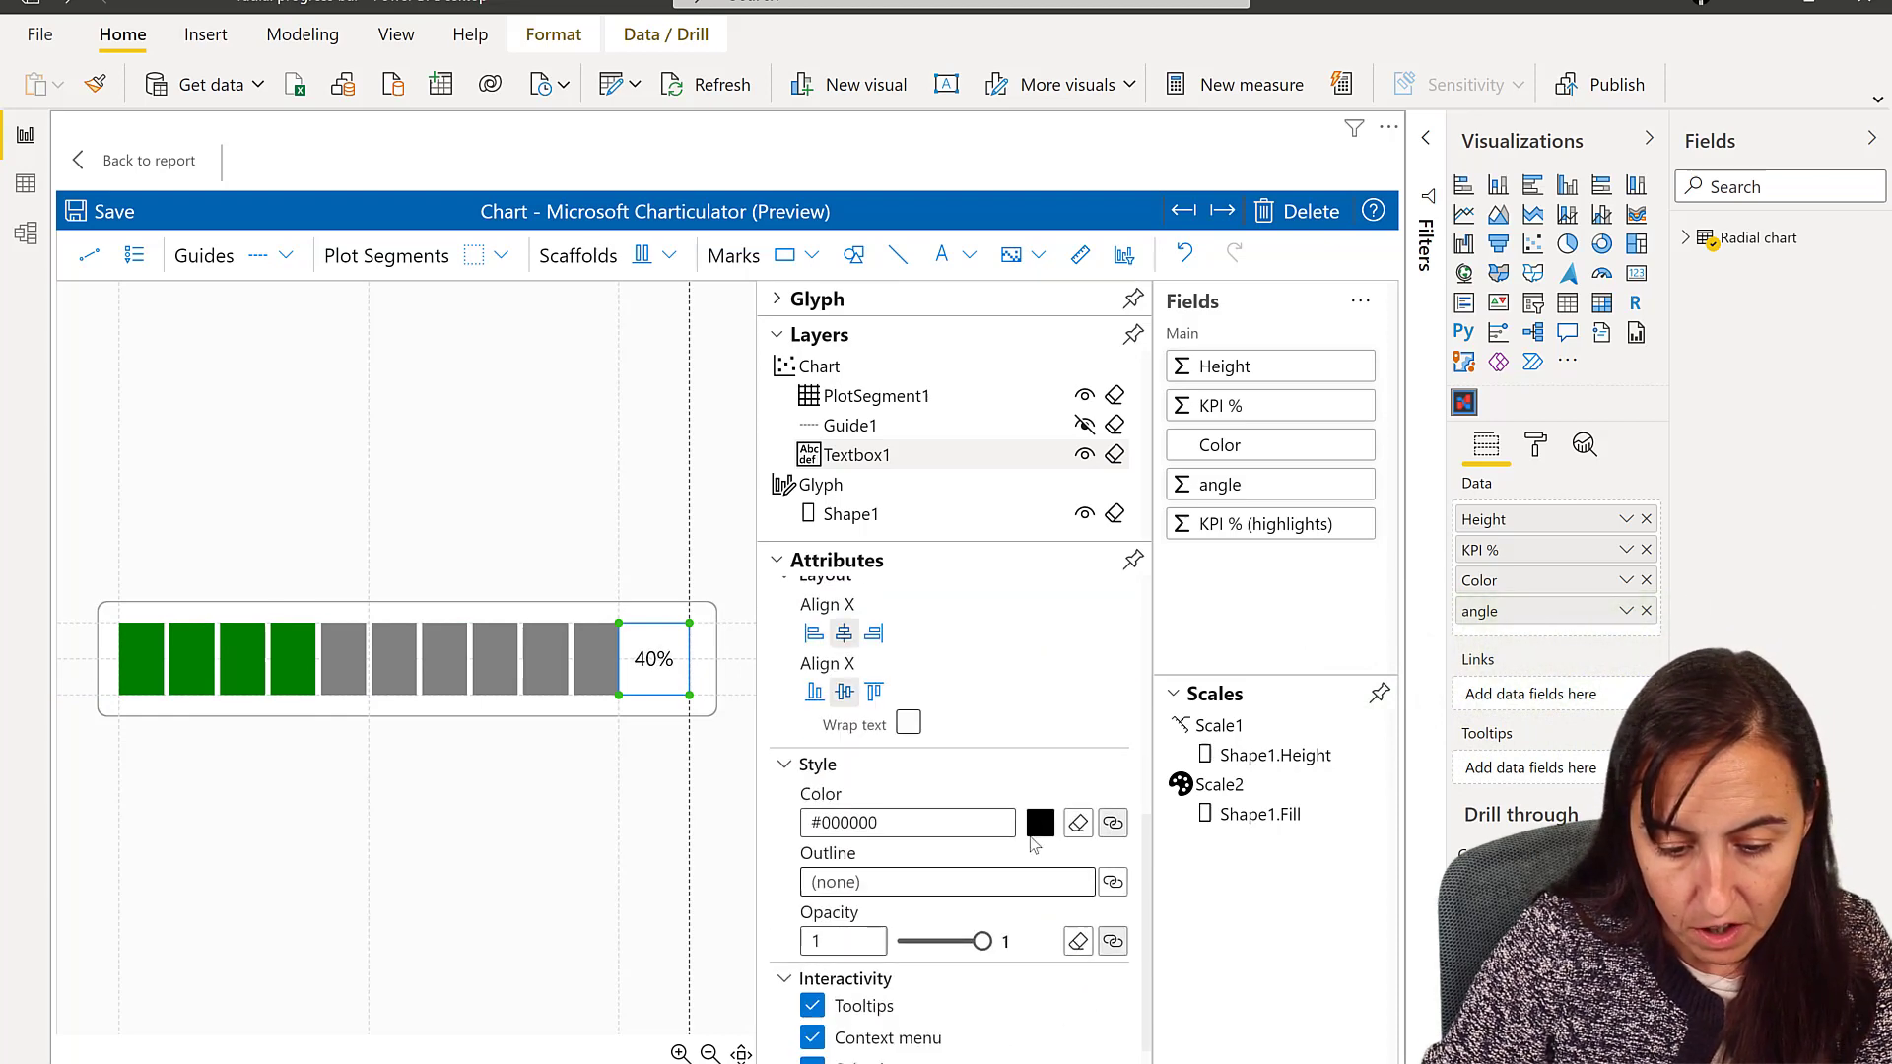
click(1037, 826)
click(731, 579)
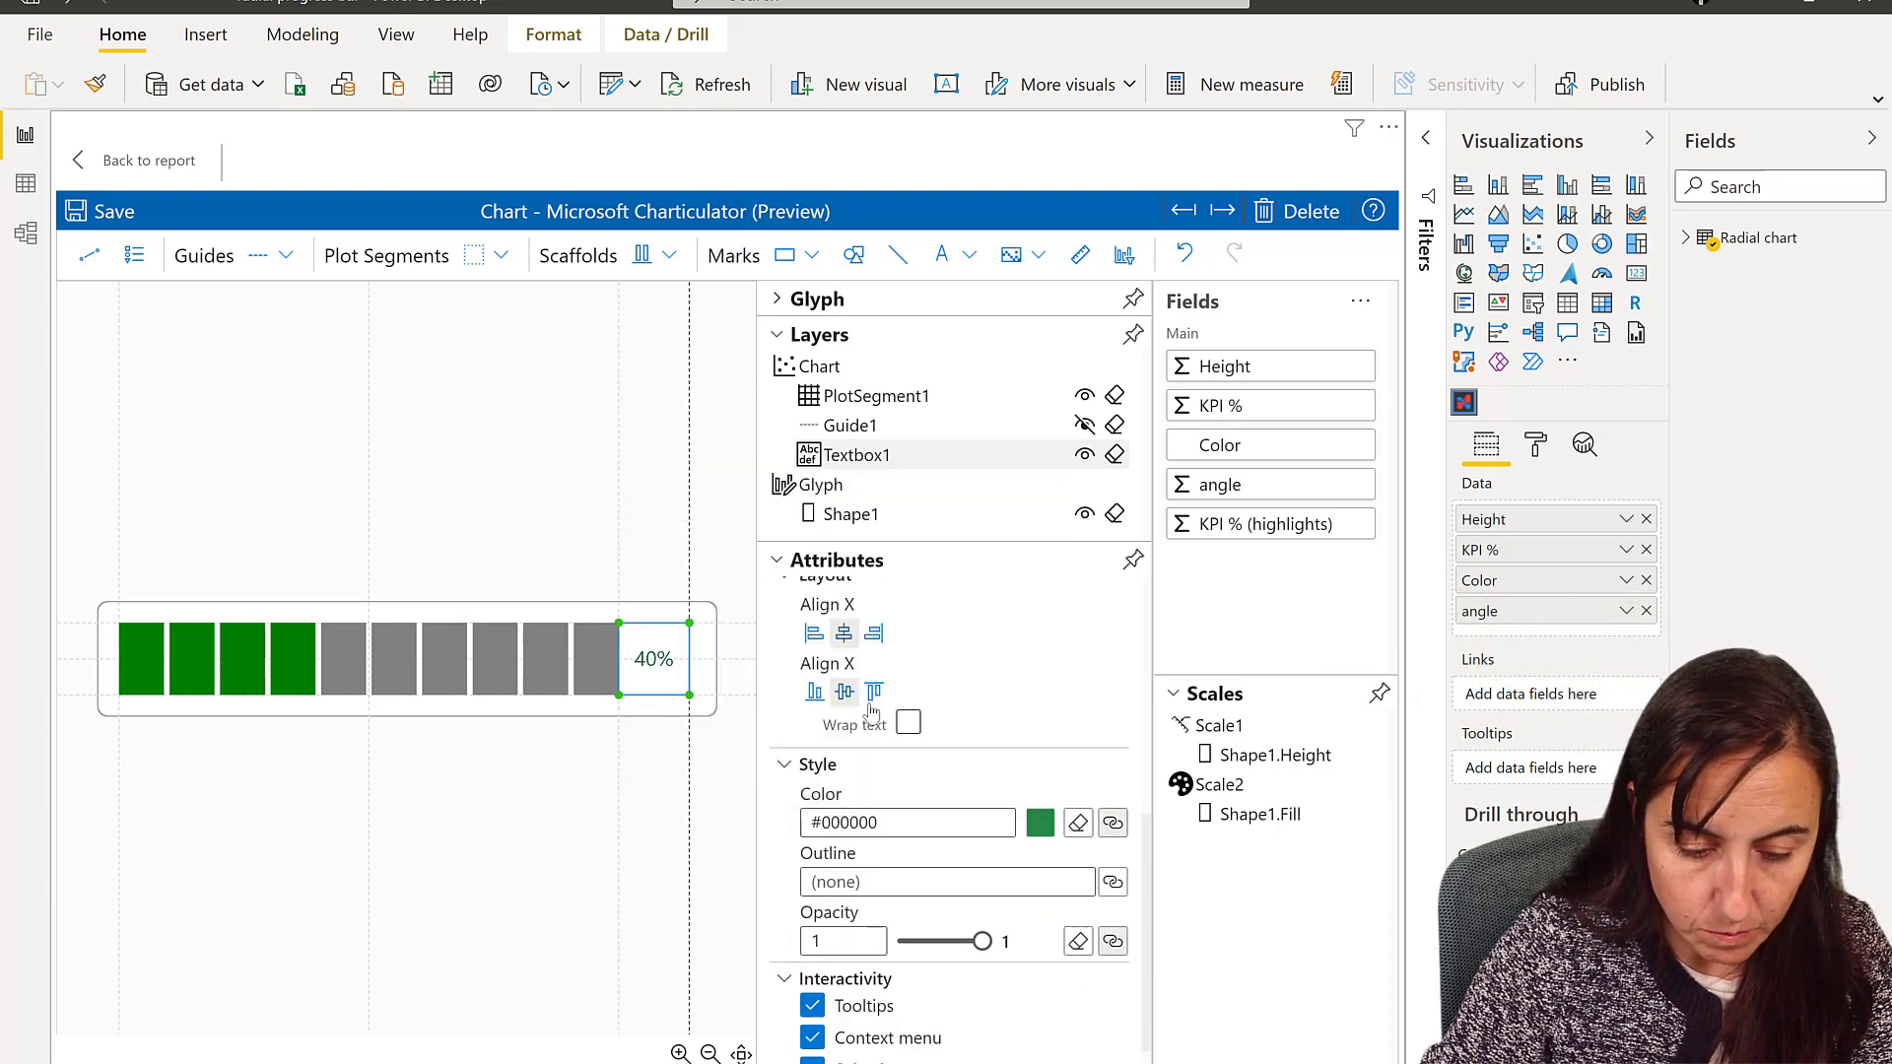
scroll(1011, 867, up, 3)
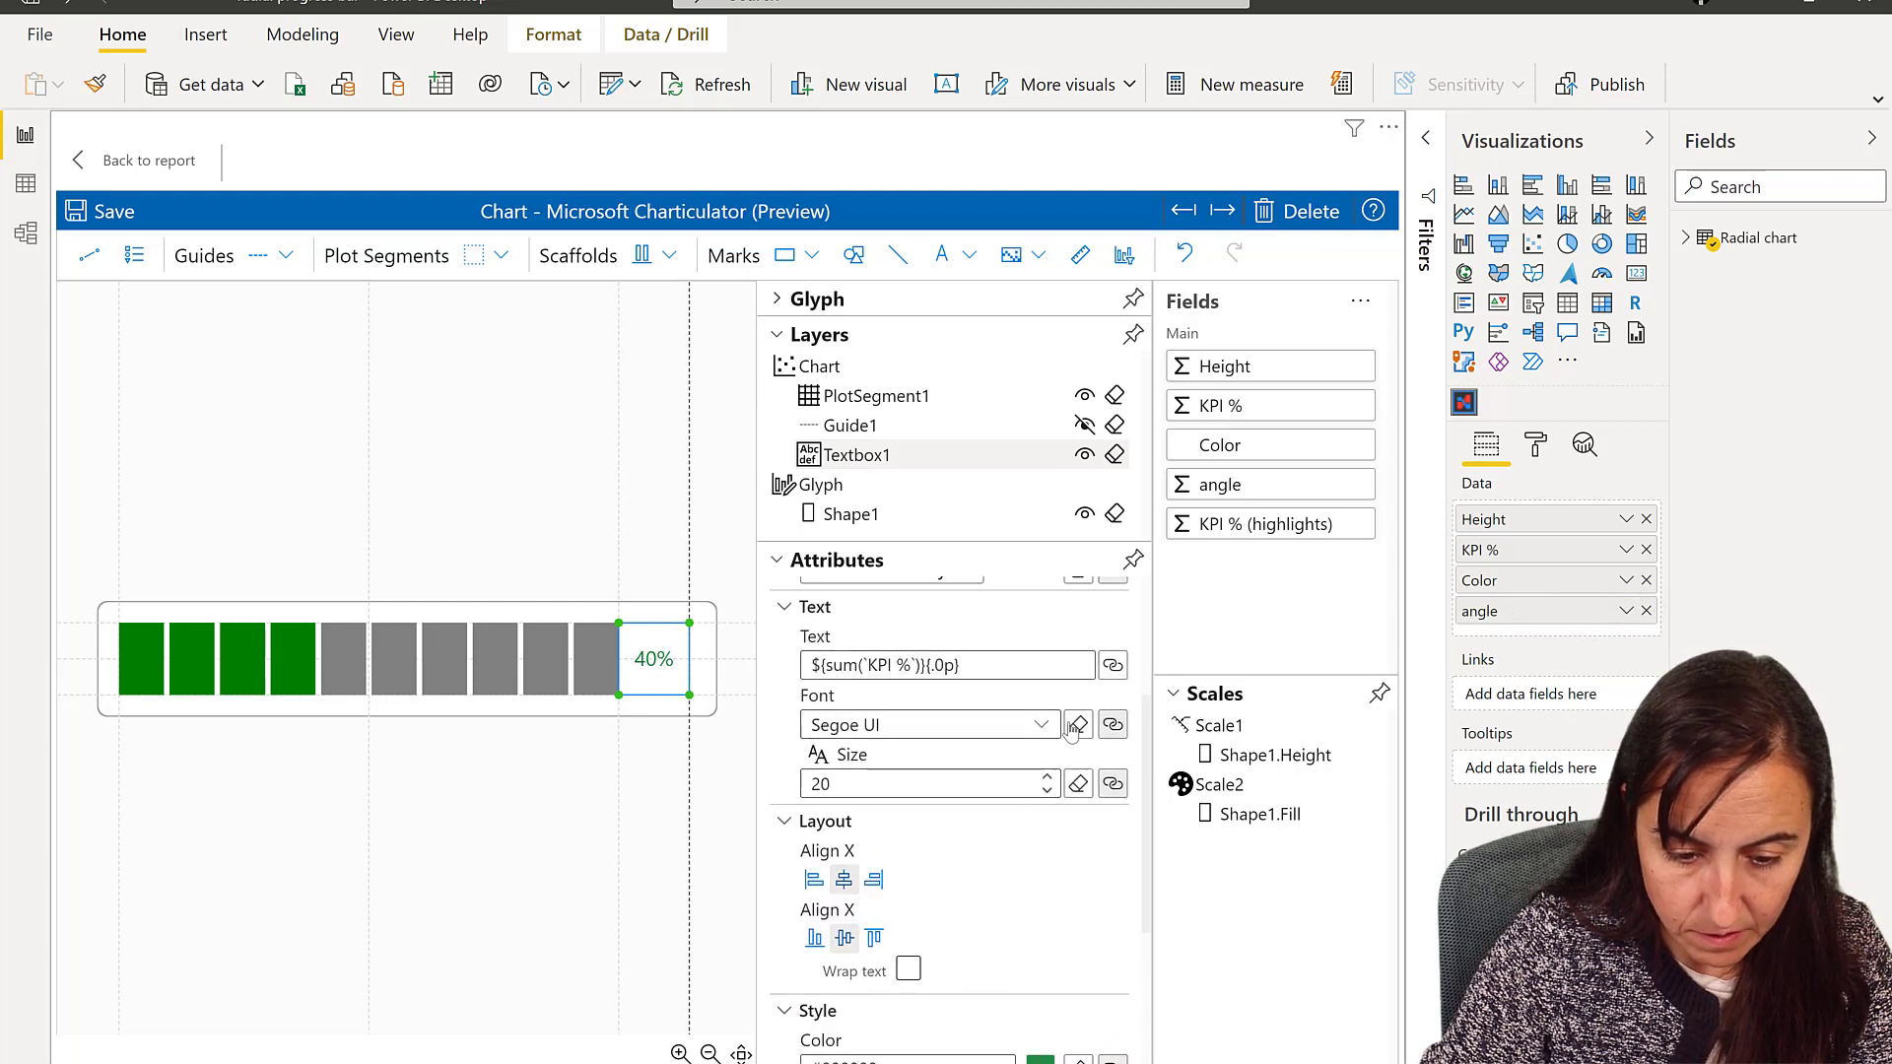
click(1040, 724)
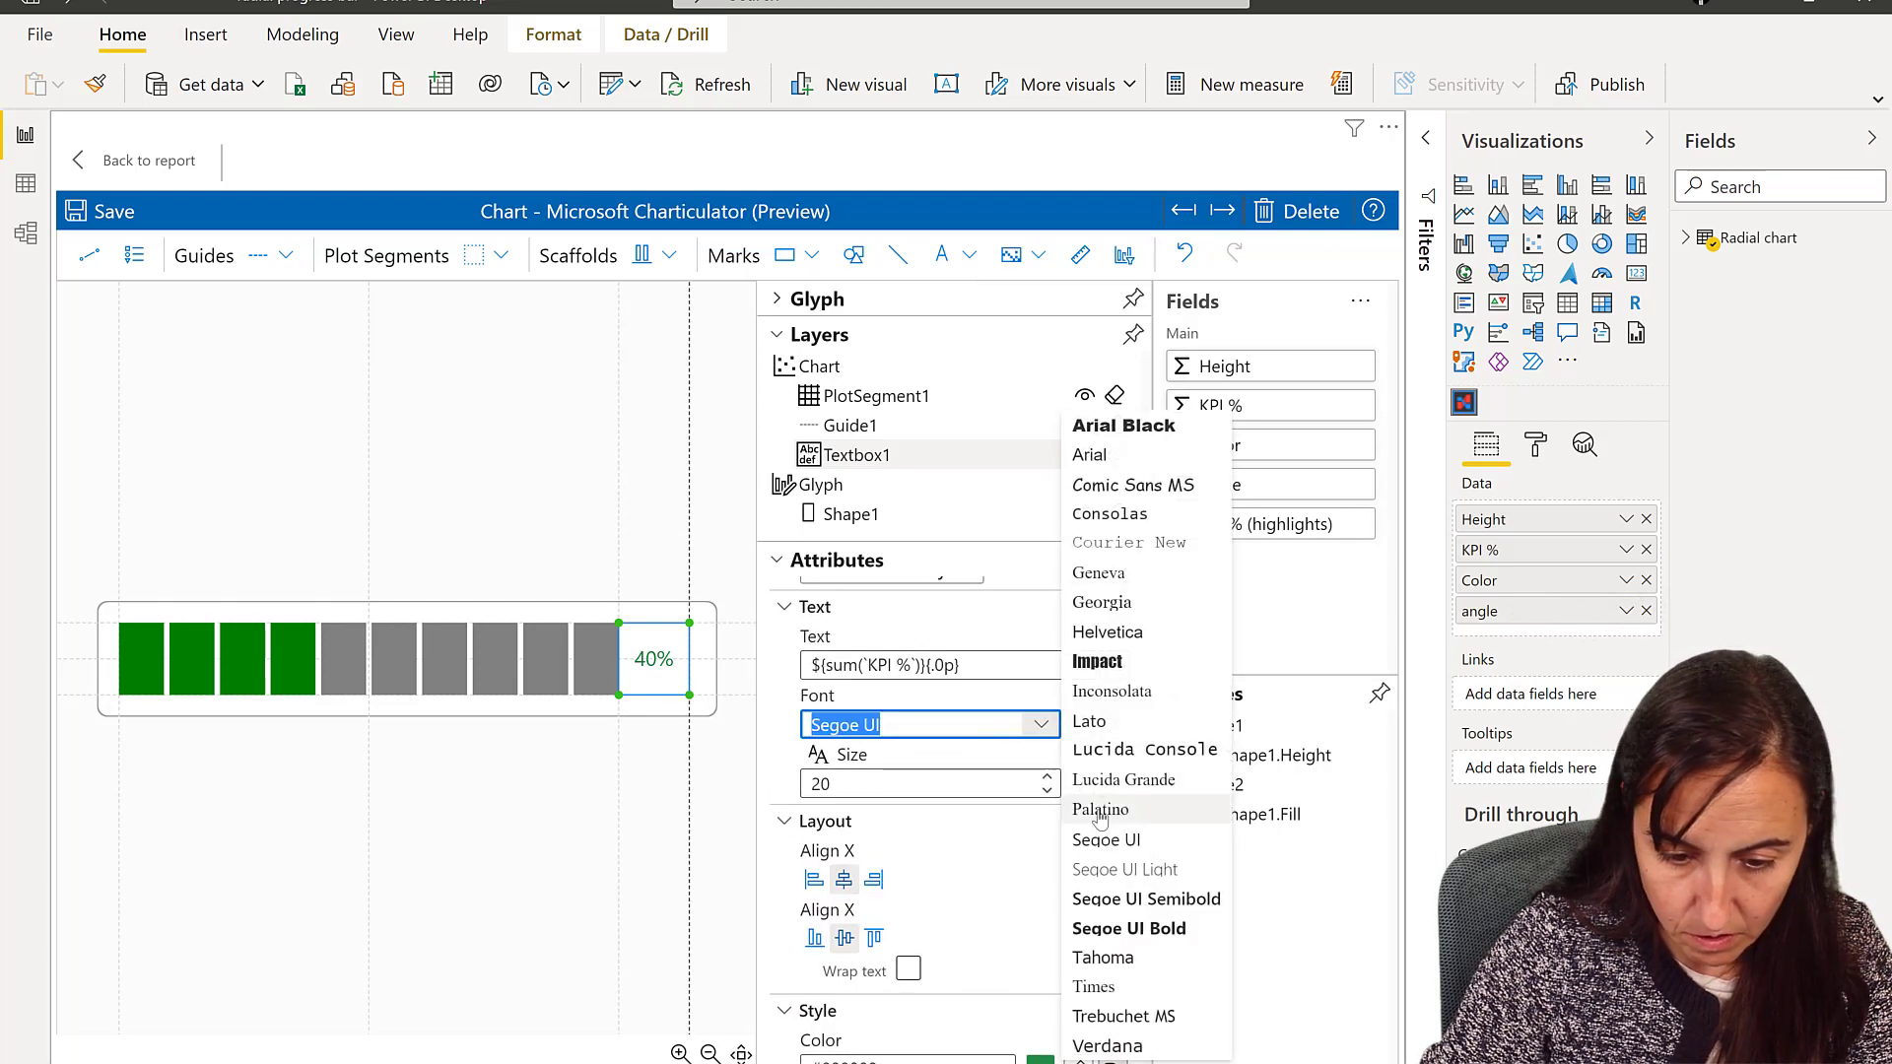
click(1120, 662)
Step: Save the chart, return to the report, and edit the top-right Charticulator visual
click(148, 215)
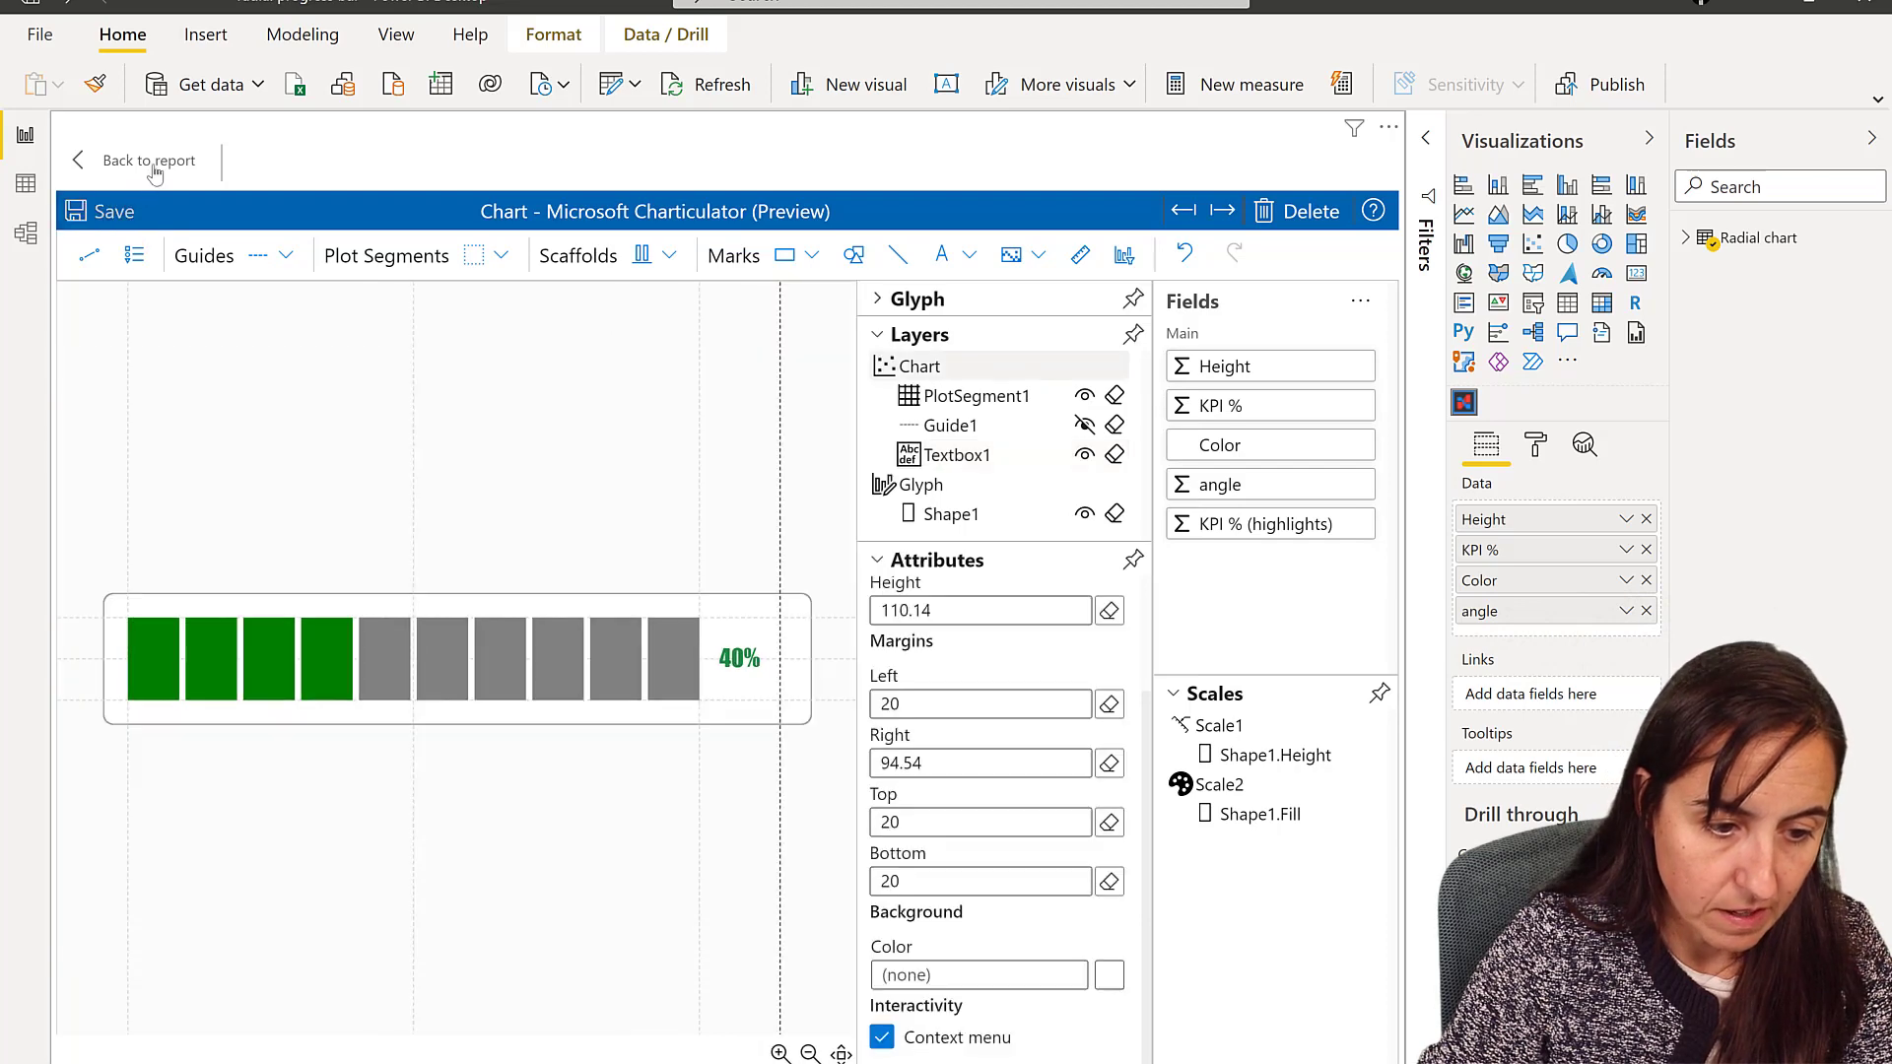
click(138, 160)
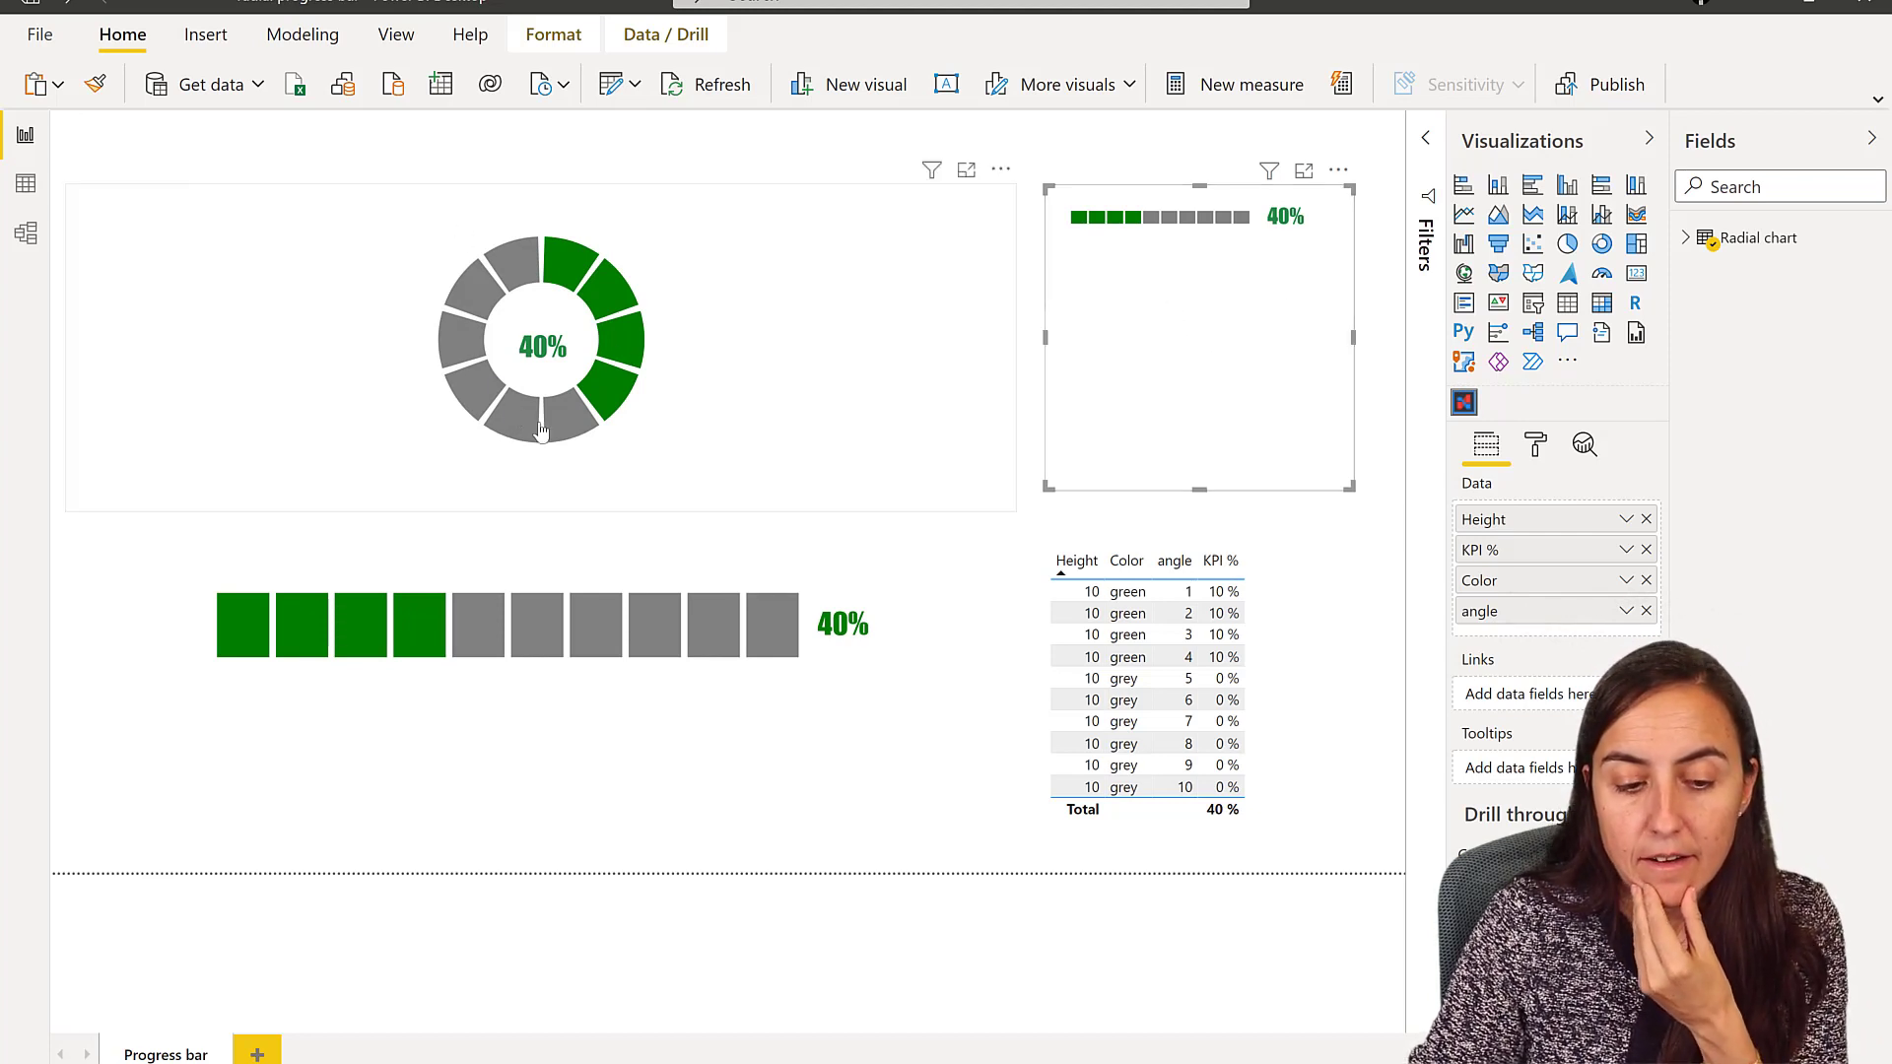
click(1339, 170)
click(1379, 200)
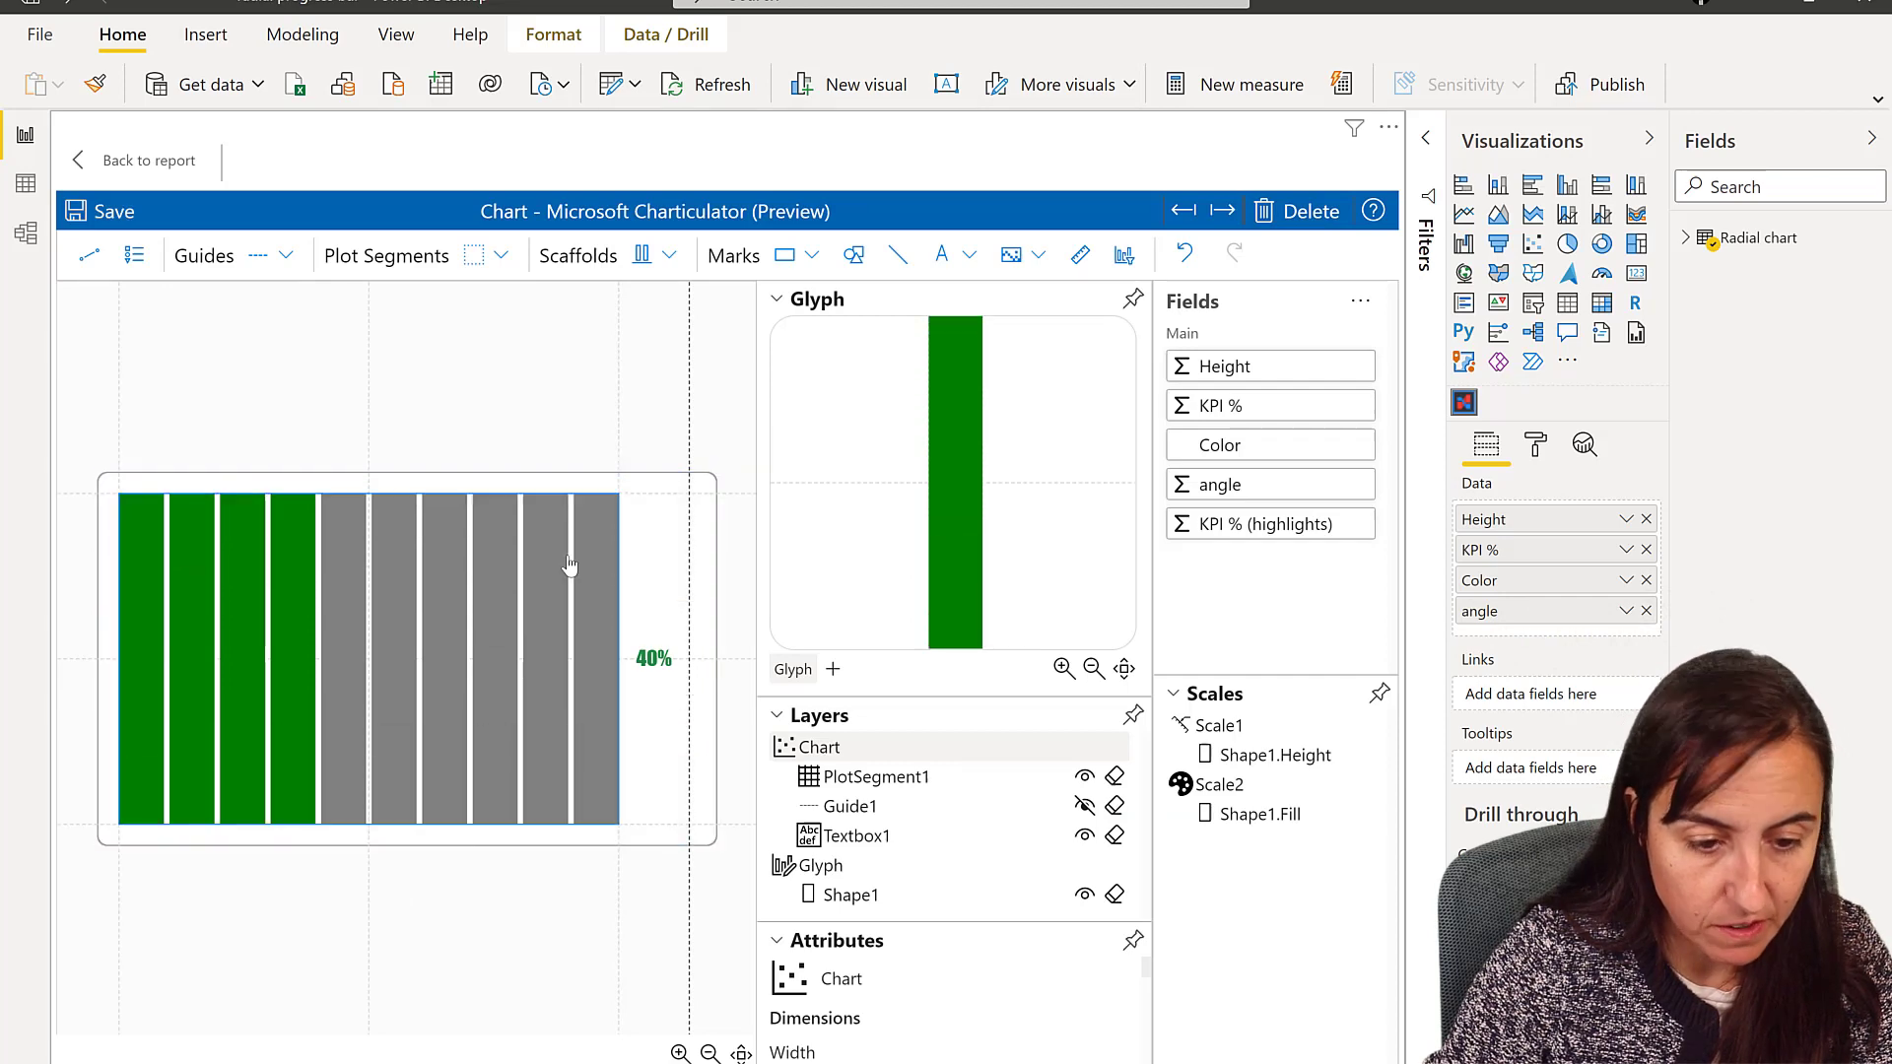
Step: Apply the Polar scaffold to the plot segment, turning the bars into a donut ring
click(670, 257)
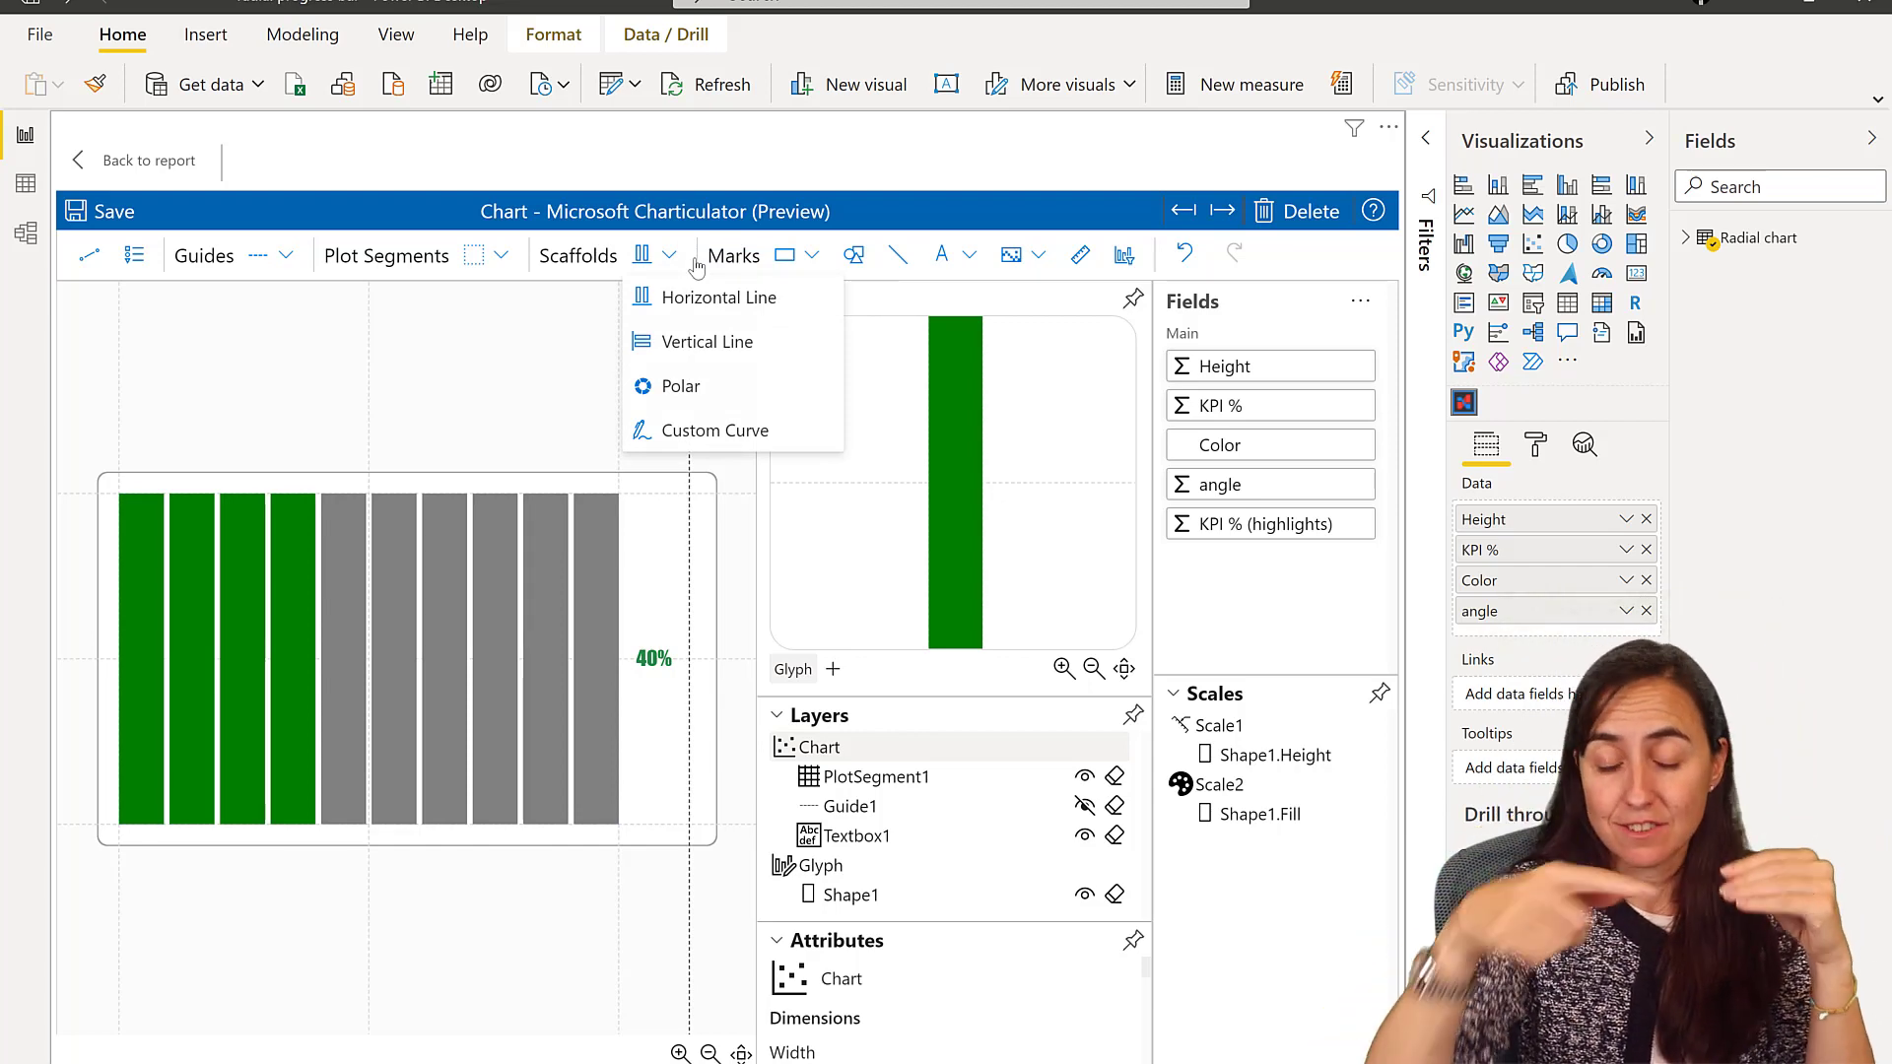
click(671, 386)
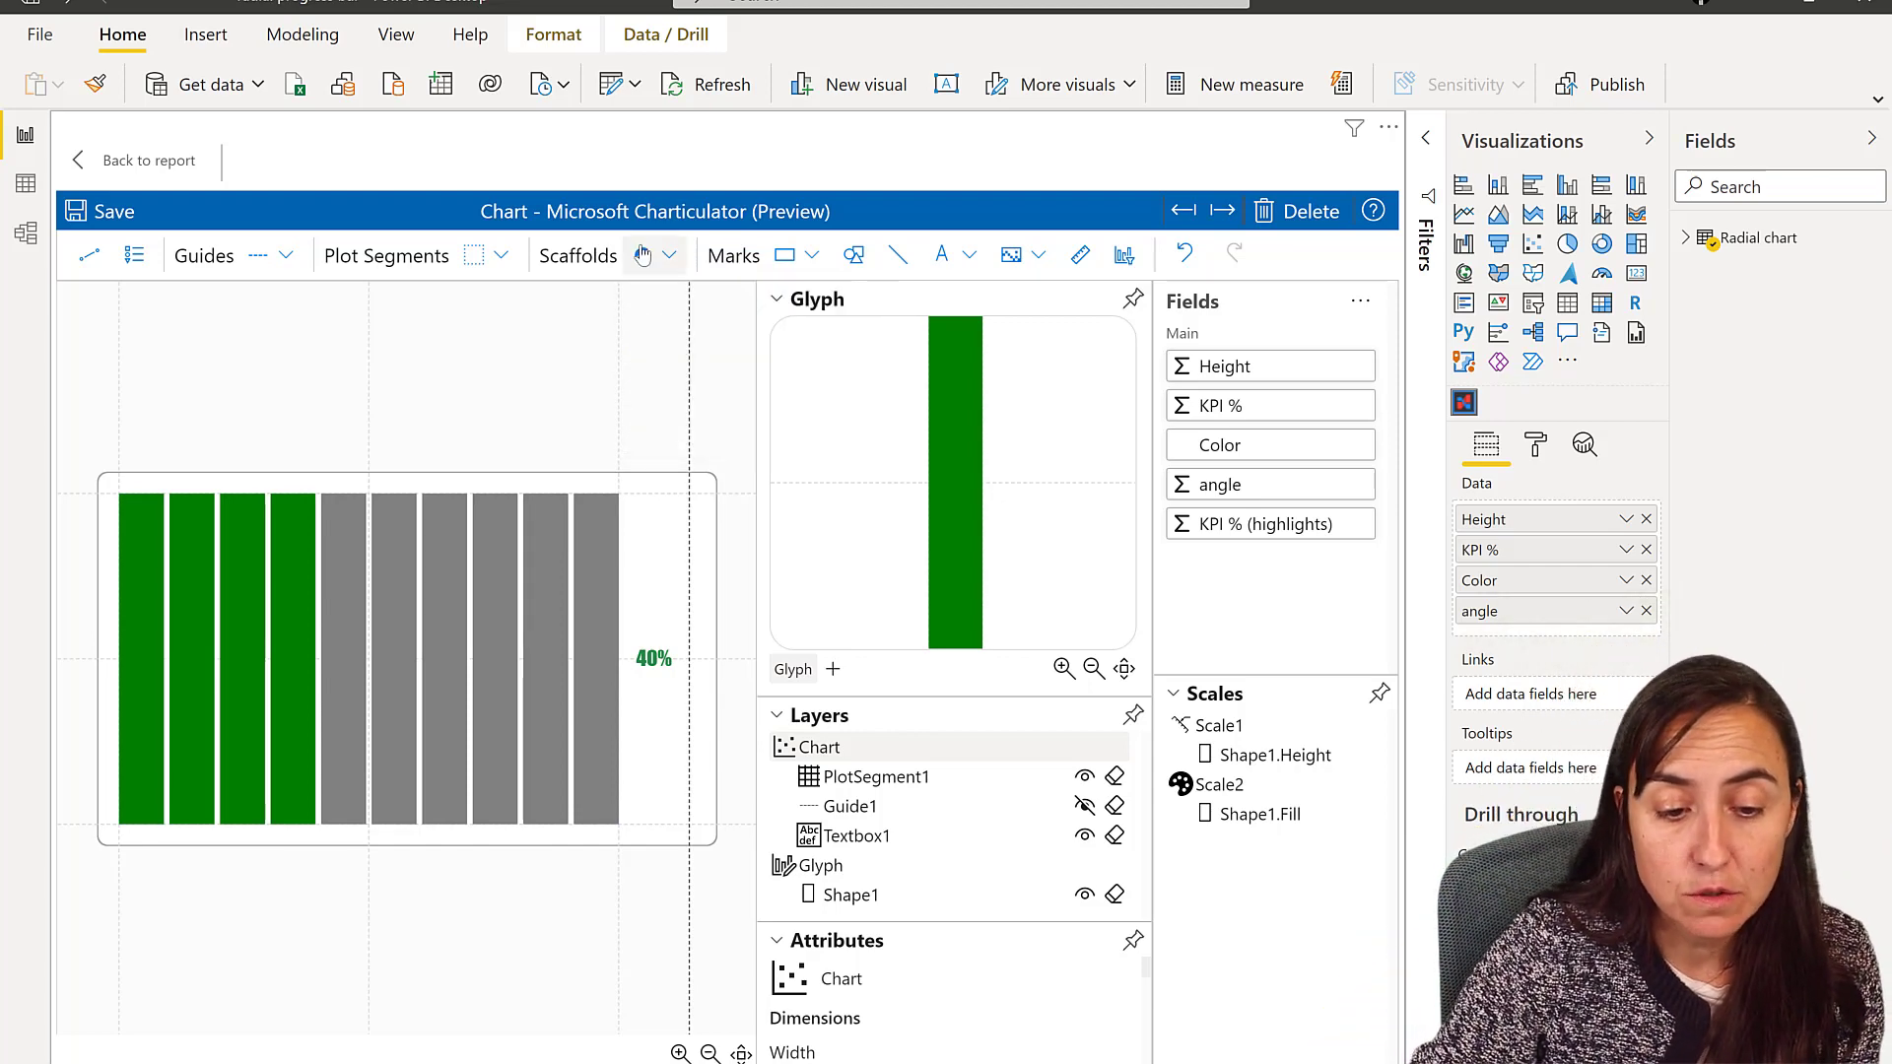
drag(643, 255, 605, 722)
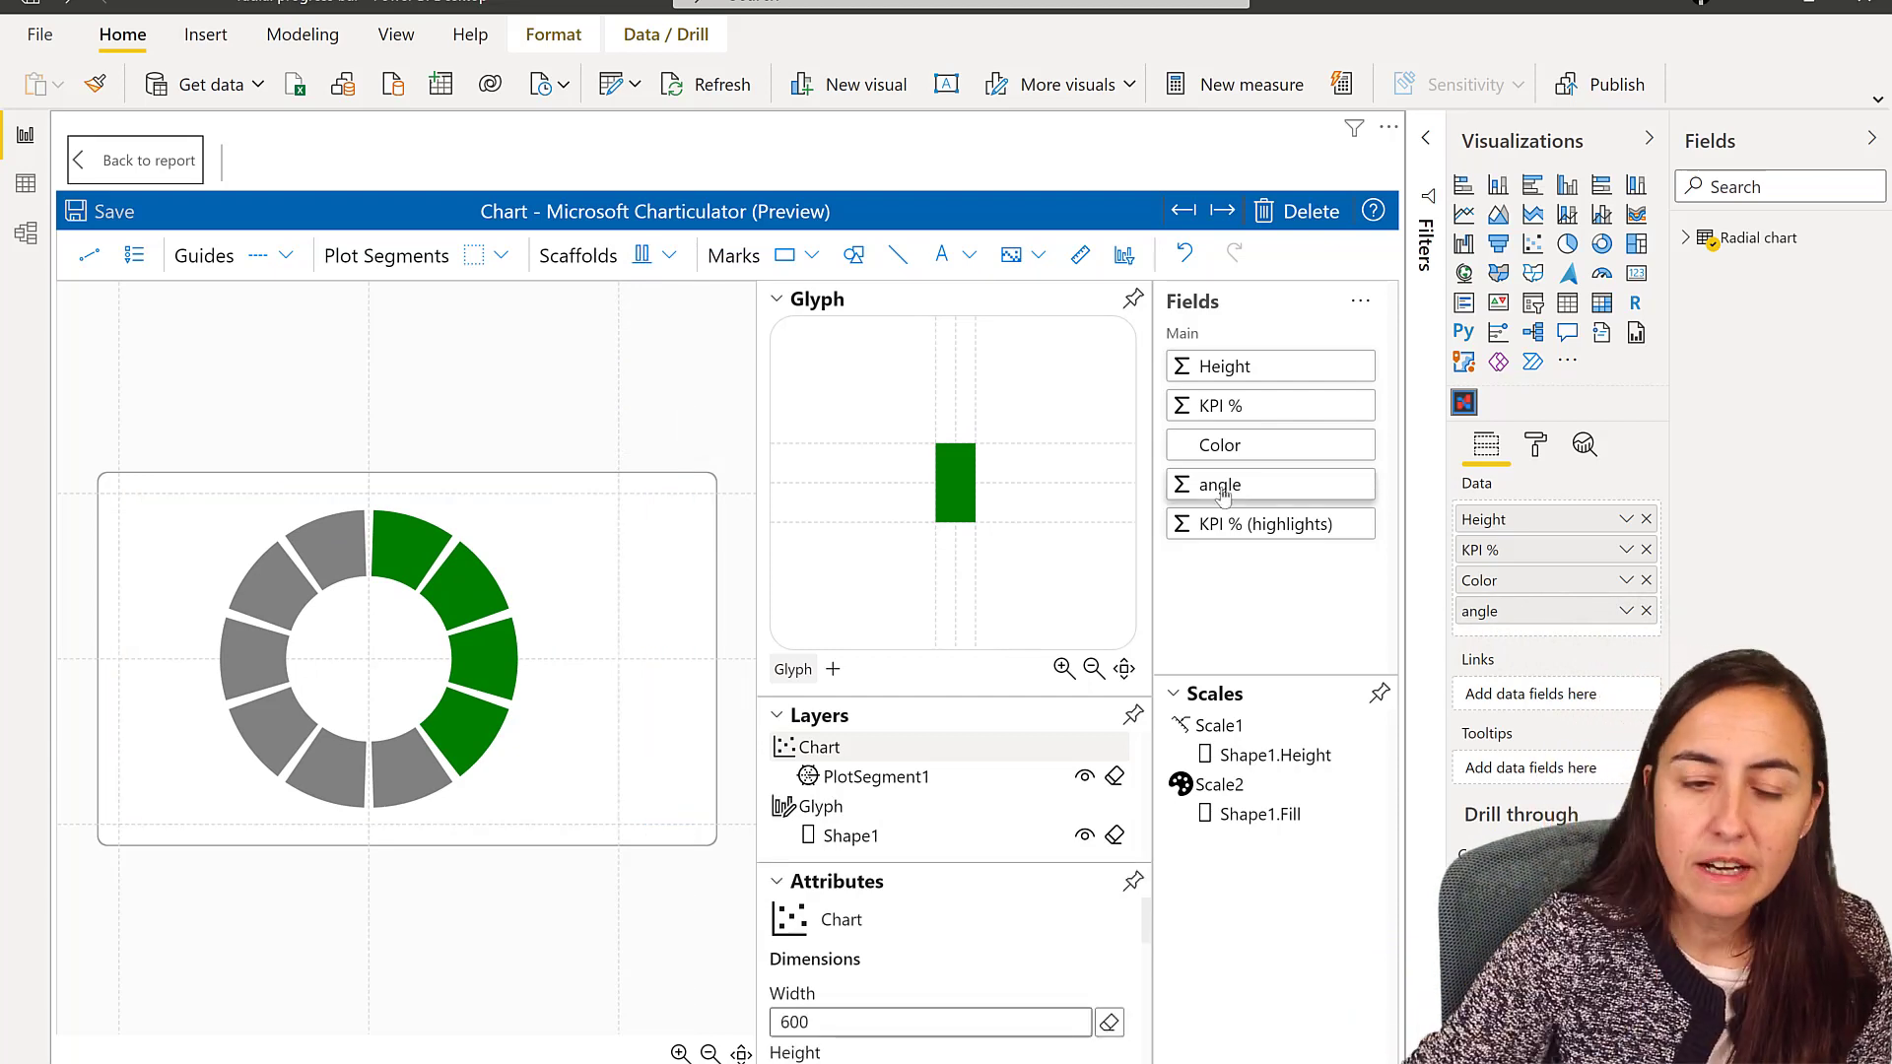
click(274, 264)
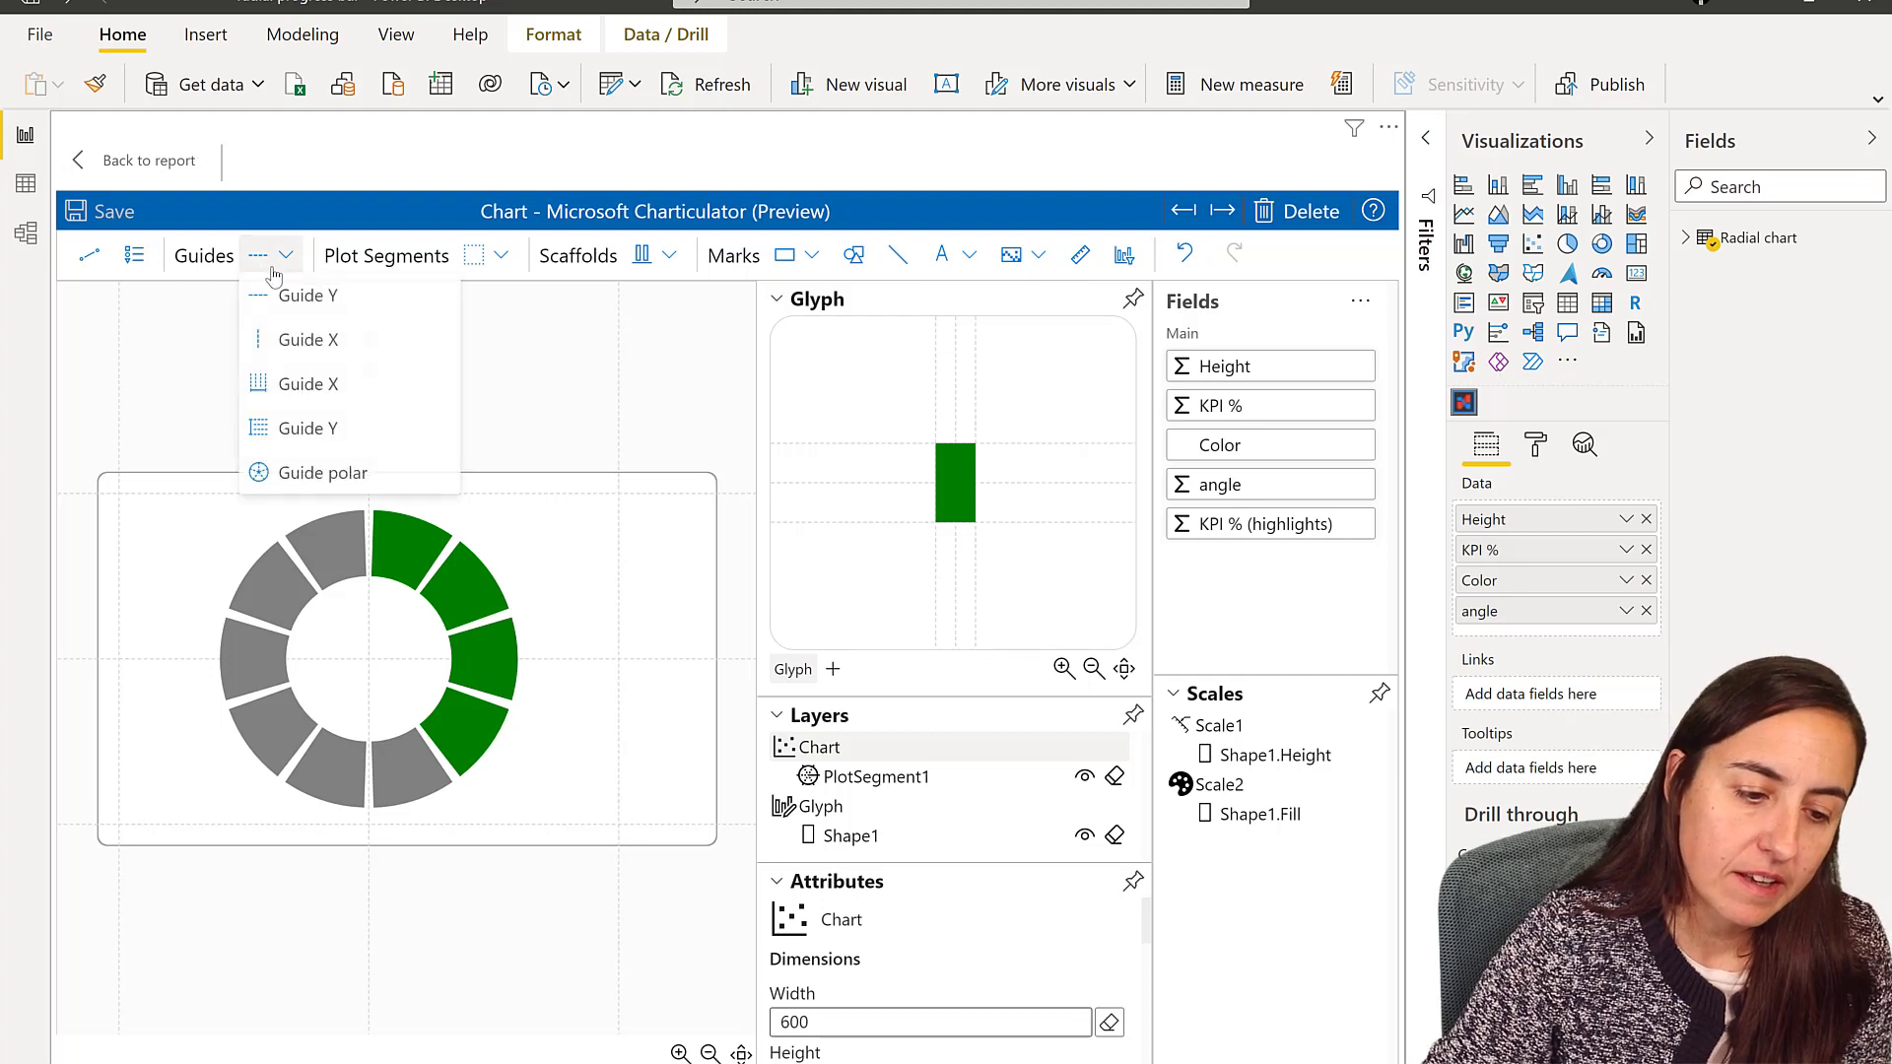
Step: Place three horizontal guides across the donut and nudge them around its centre
click(291, 335)
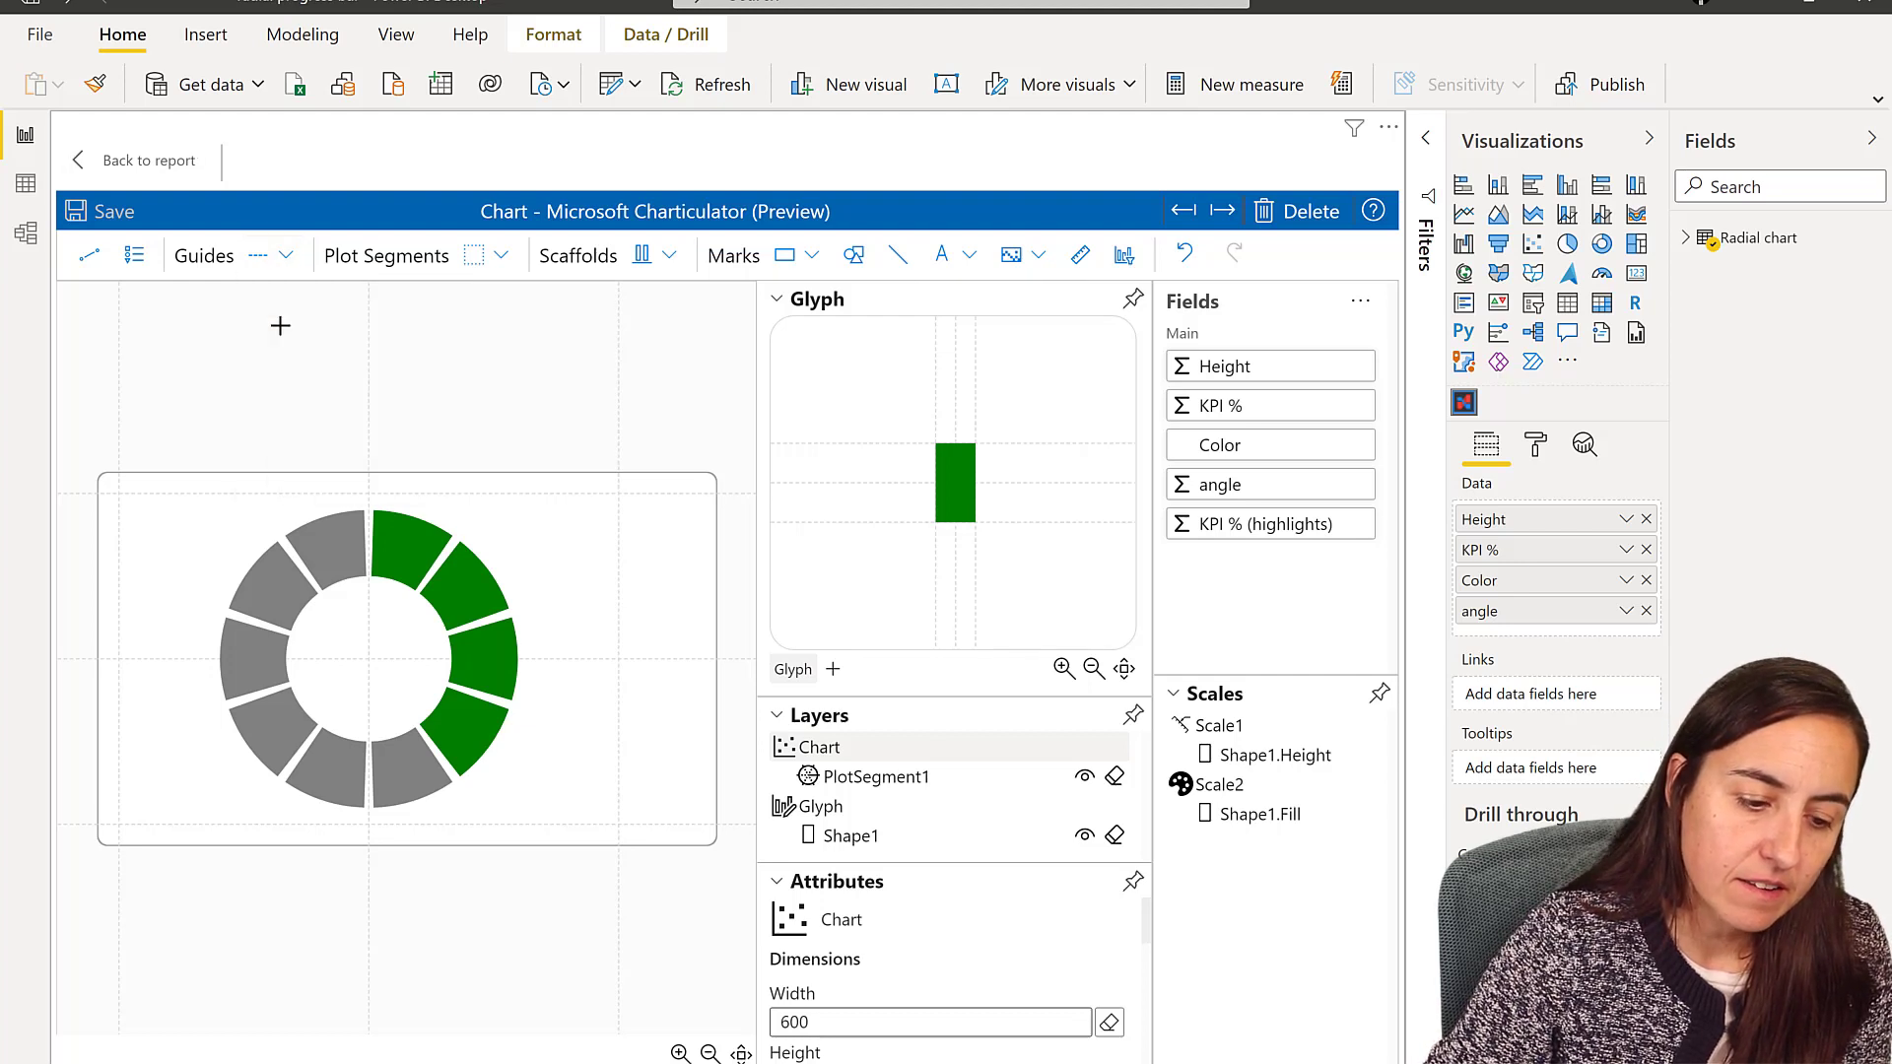
click(122, 610)
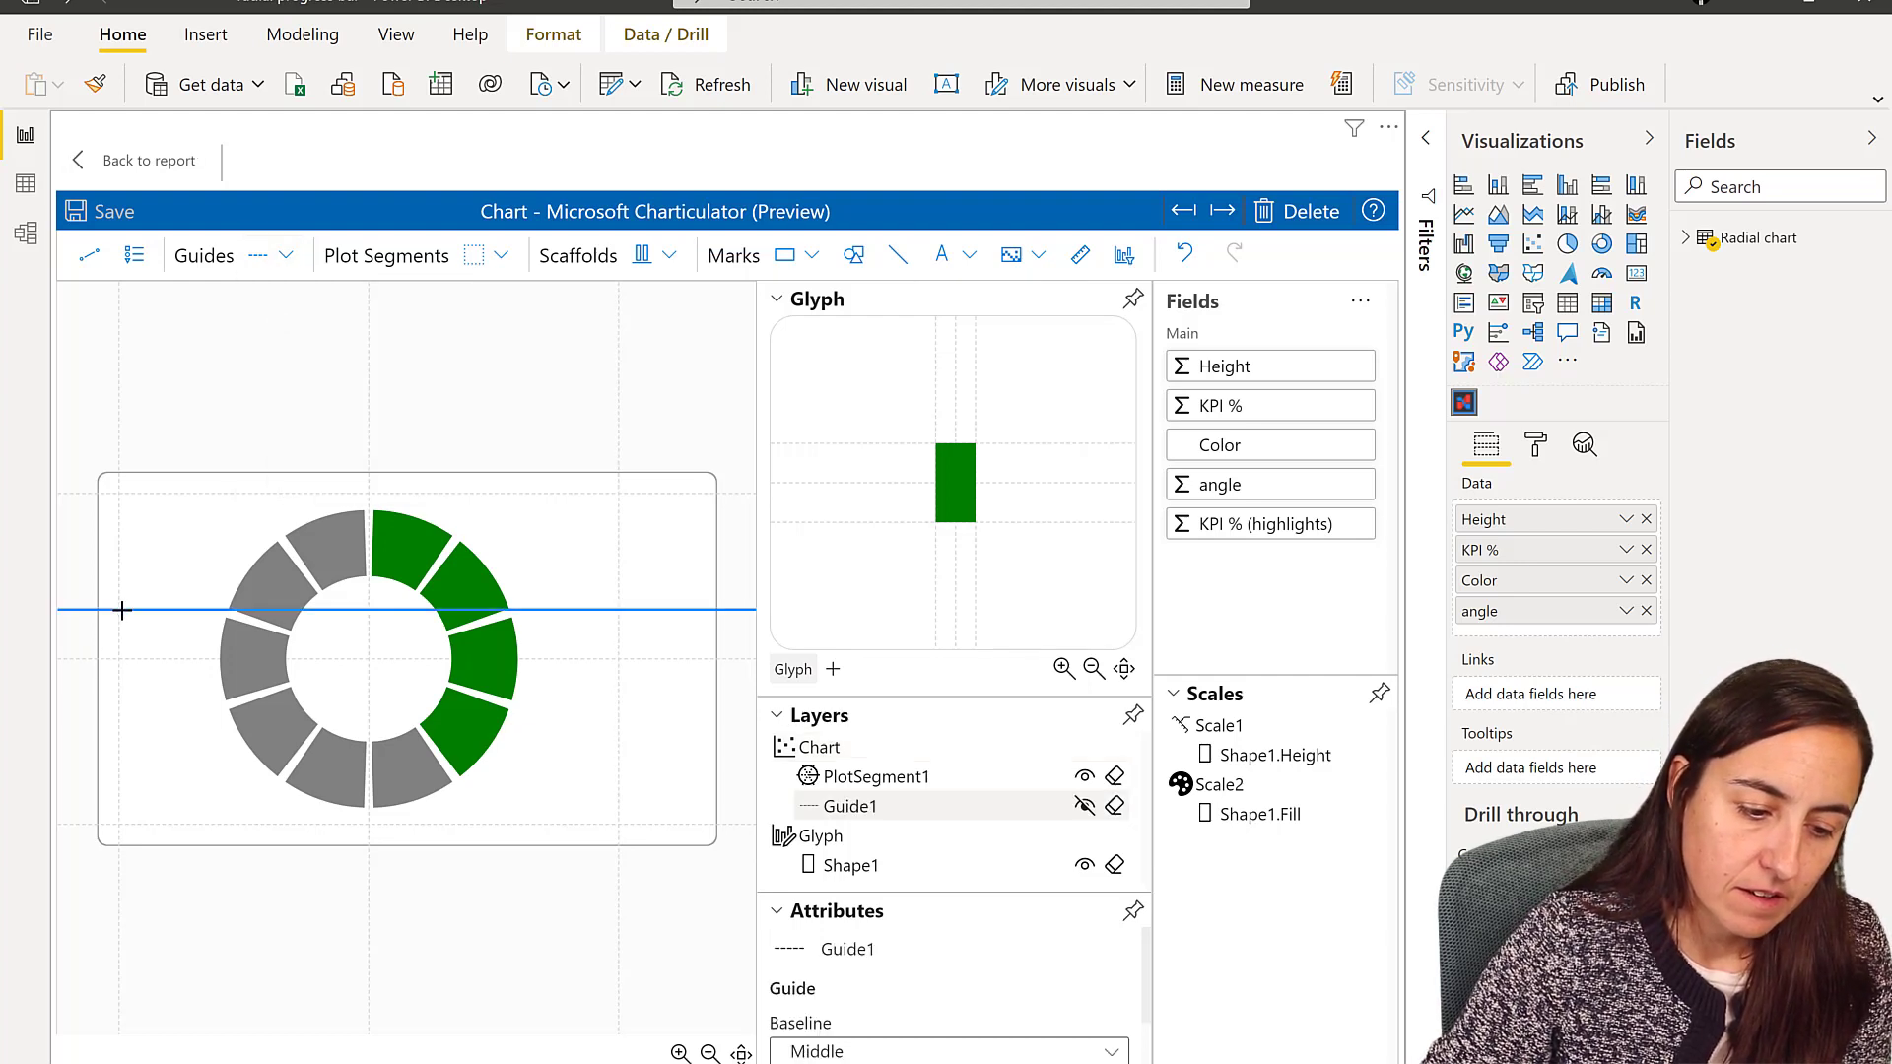
click(283, 256)
click(291, 337)
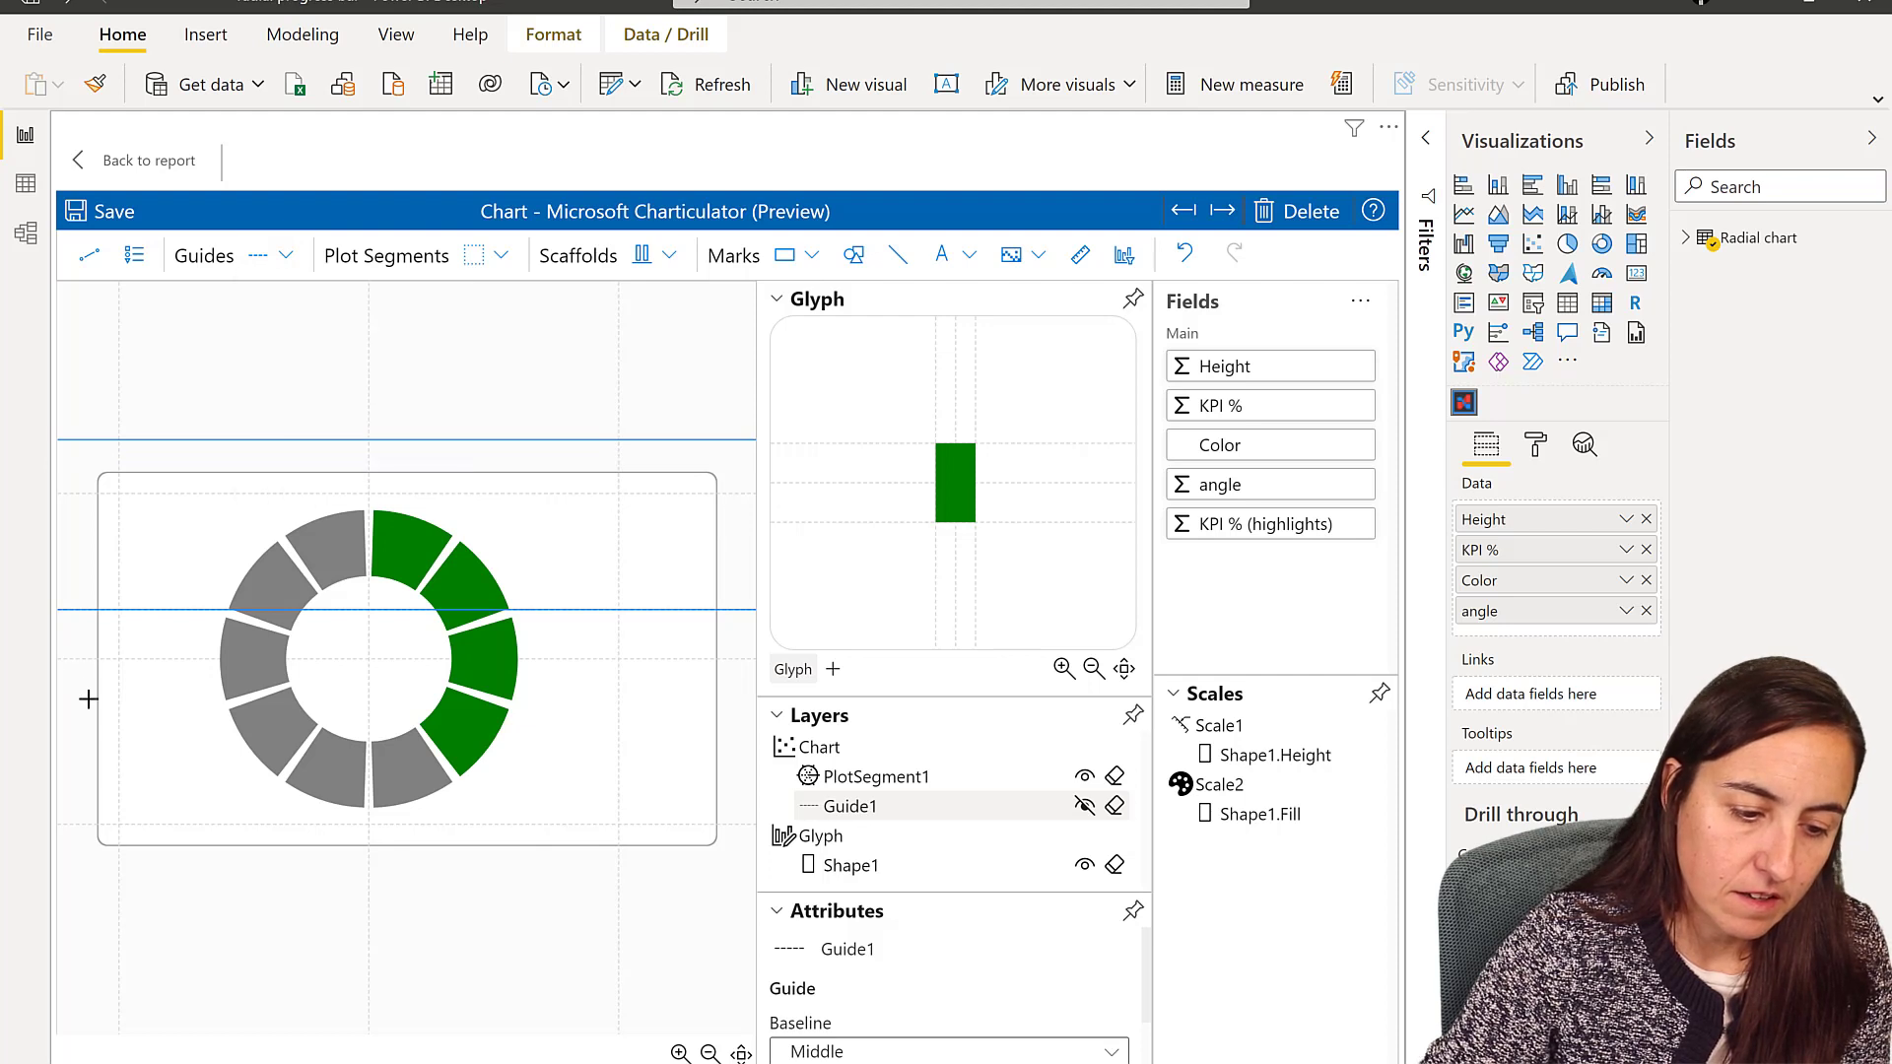
click(89, 699)
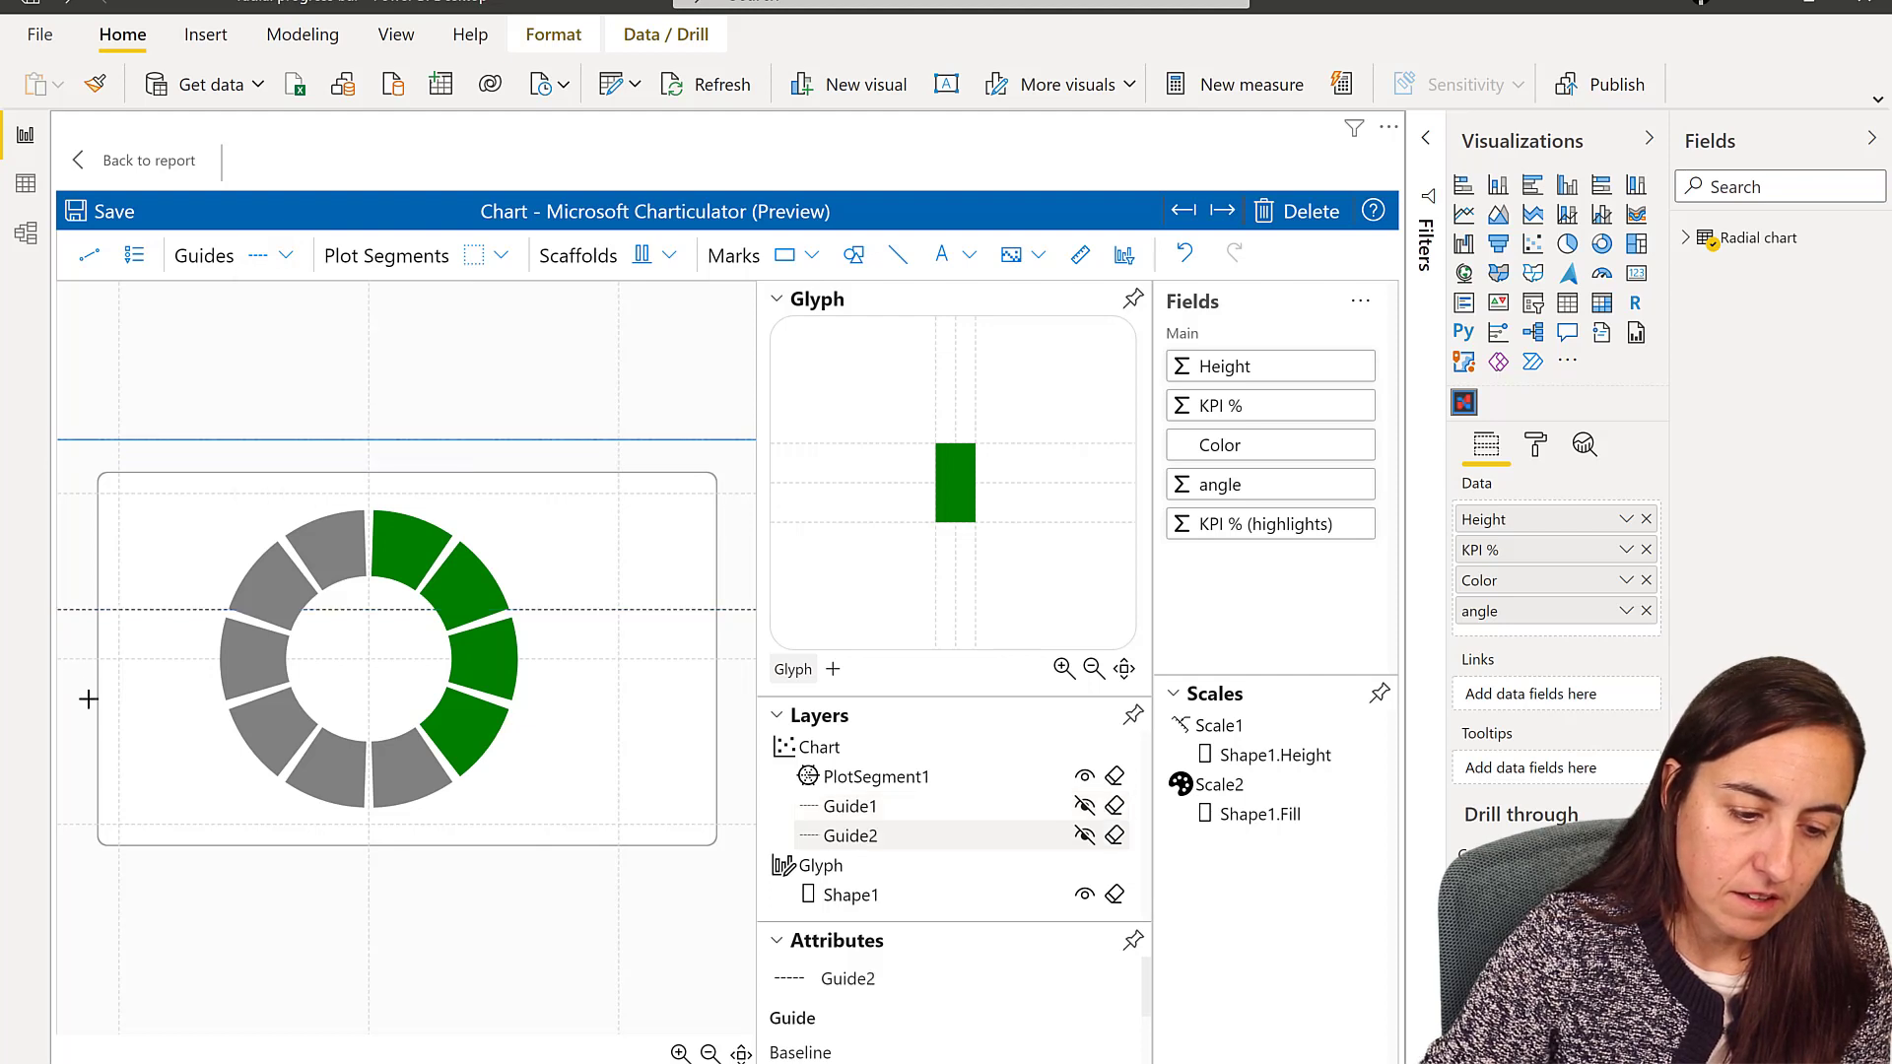
click(274, 257)
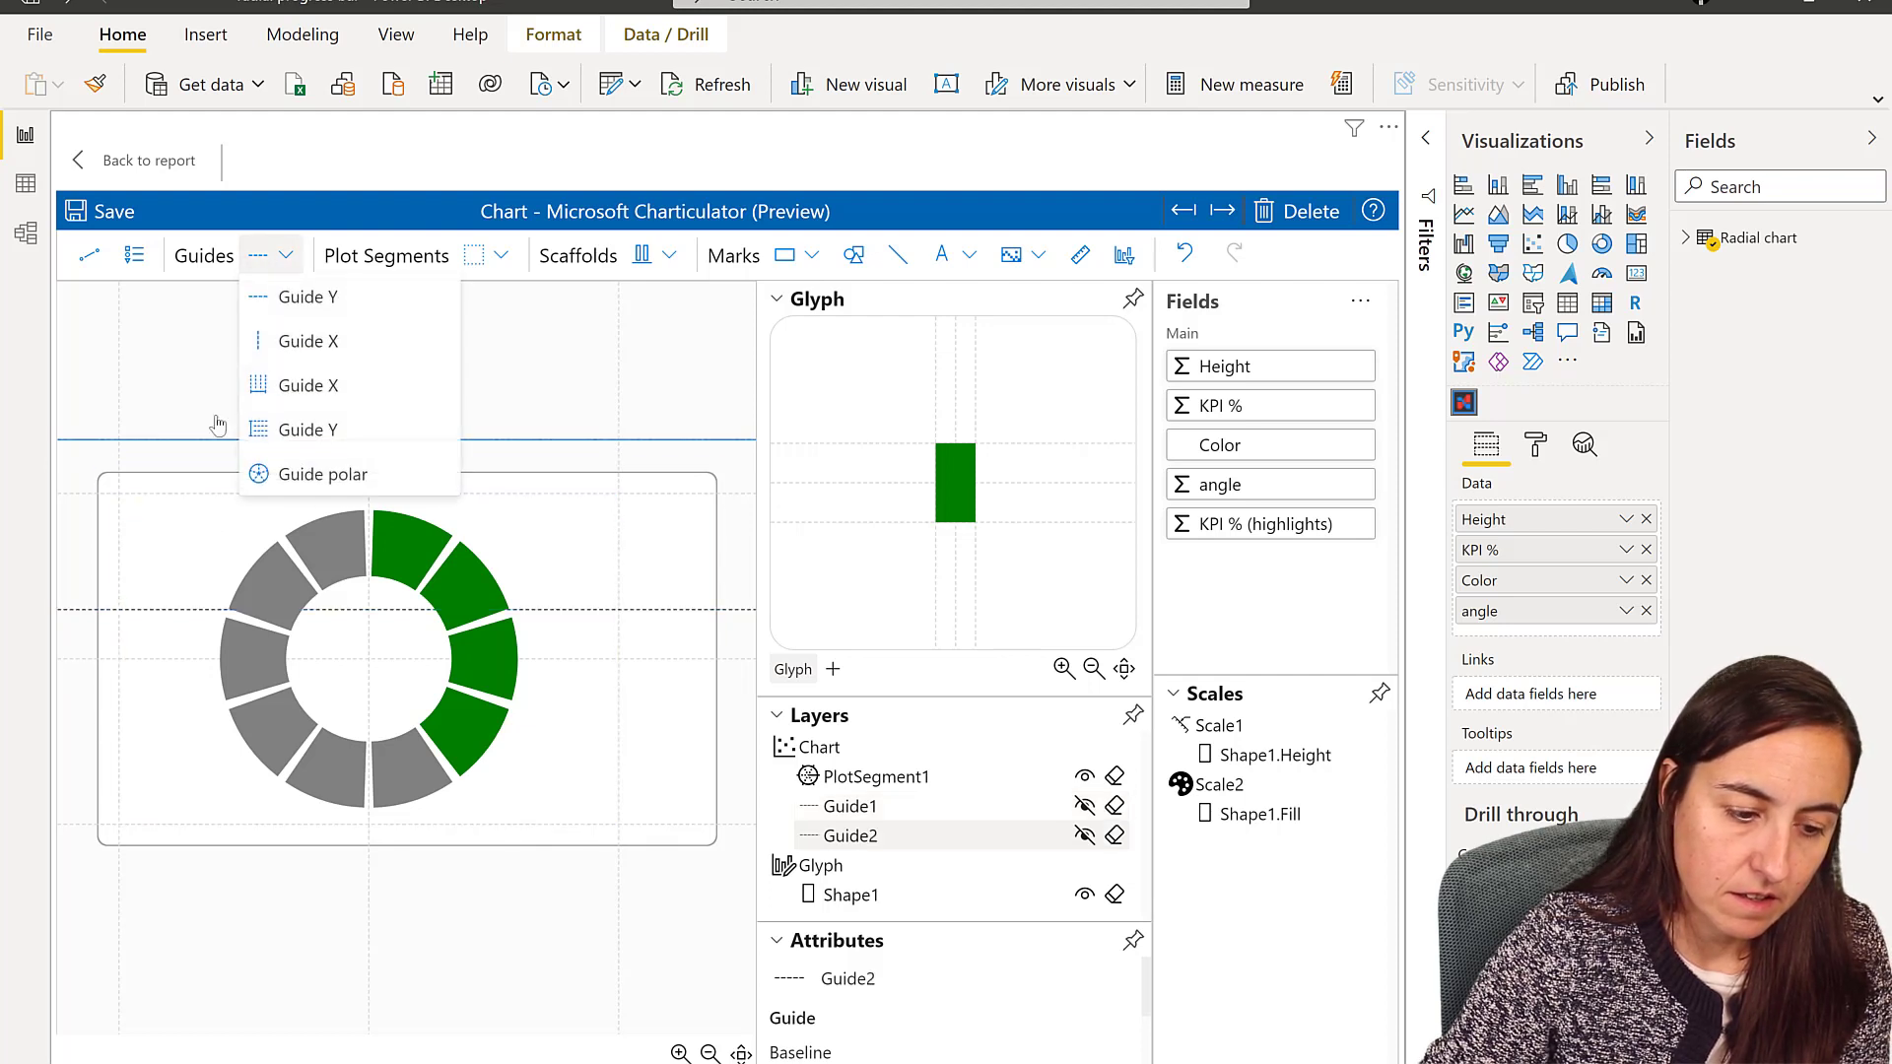
click(112, 695)
drag(335, 608, 340, 627)
mouse_move(350, 700)
mouse_down()
mouse_move(355, 666)
mouse_move(350, 691)
mouse_up()
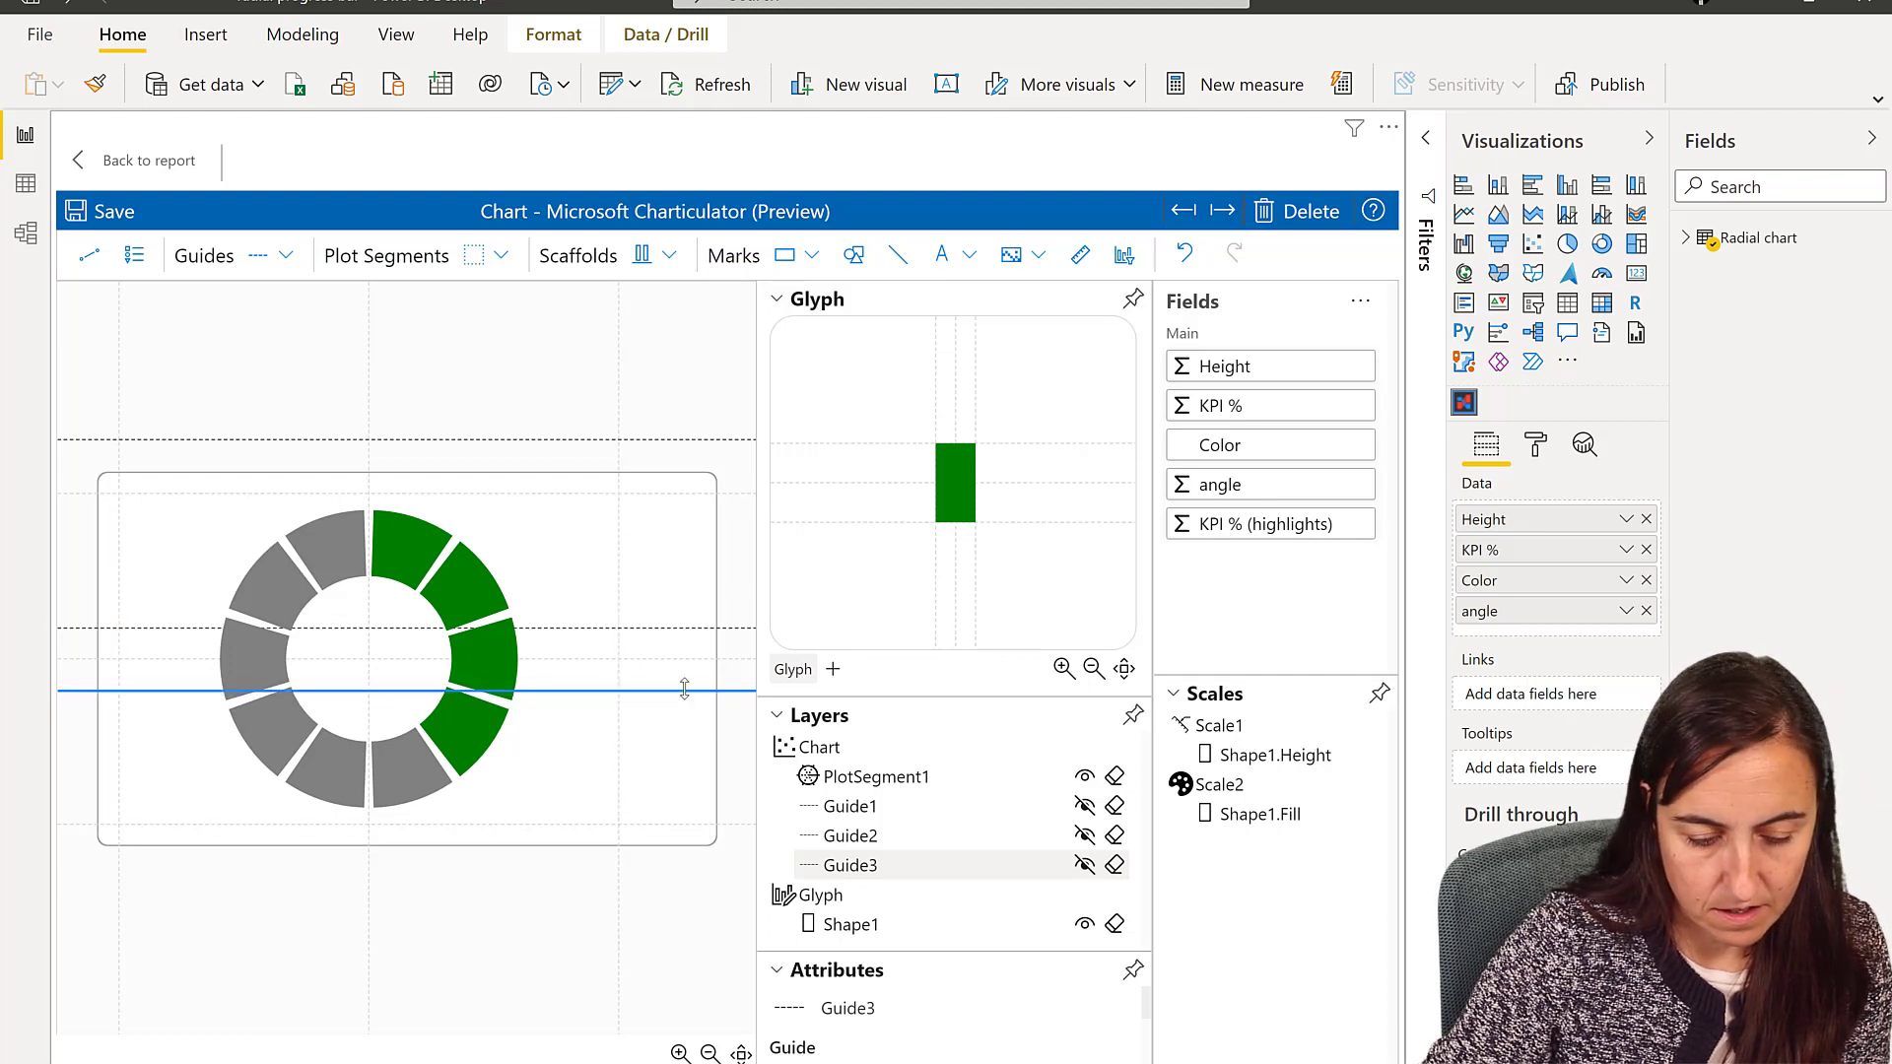
Step: Add a vertical guide through the donut's left side
click(288, 258)
click(290, 383)
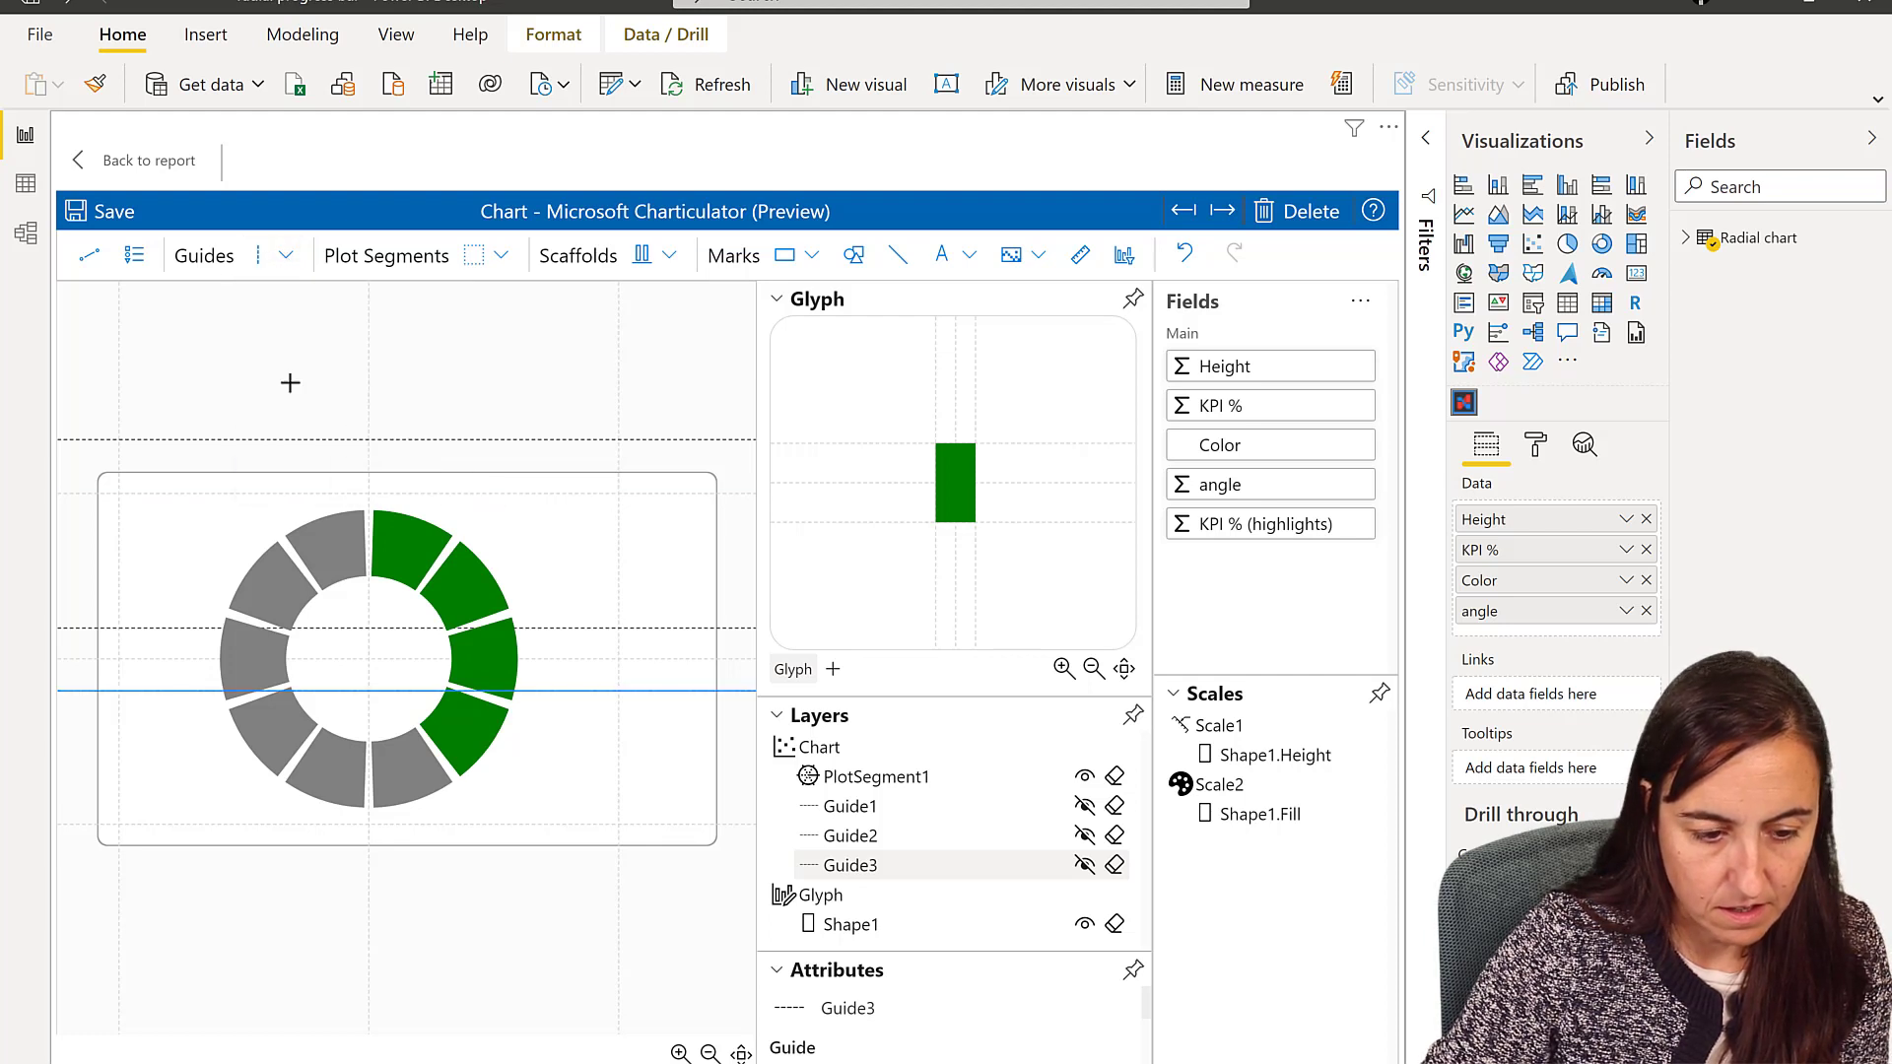
click(307, 452)
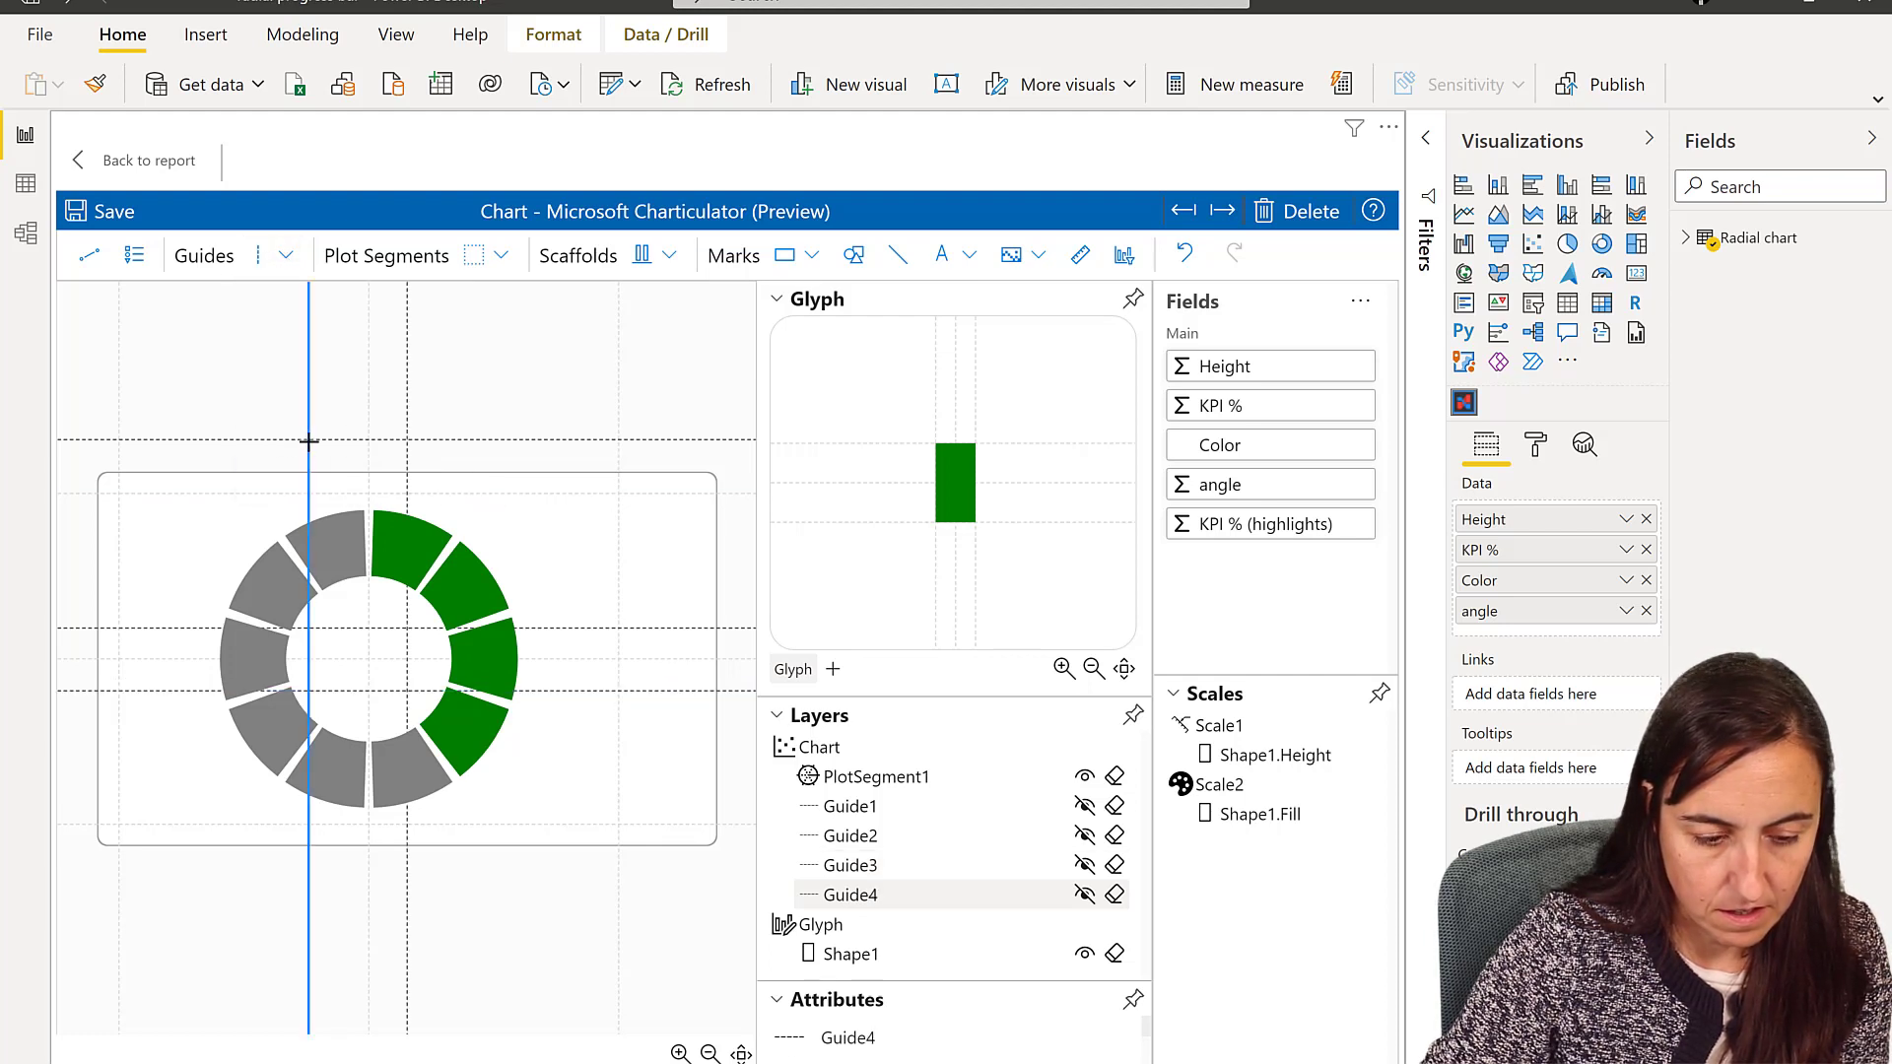
Step: Draw a text box, Textbox1, inside the donut's empty centre
click(966, 258)
click(976, 335)
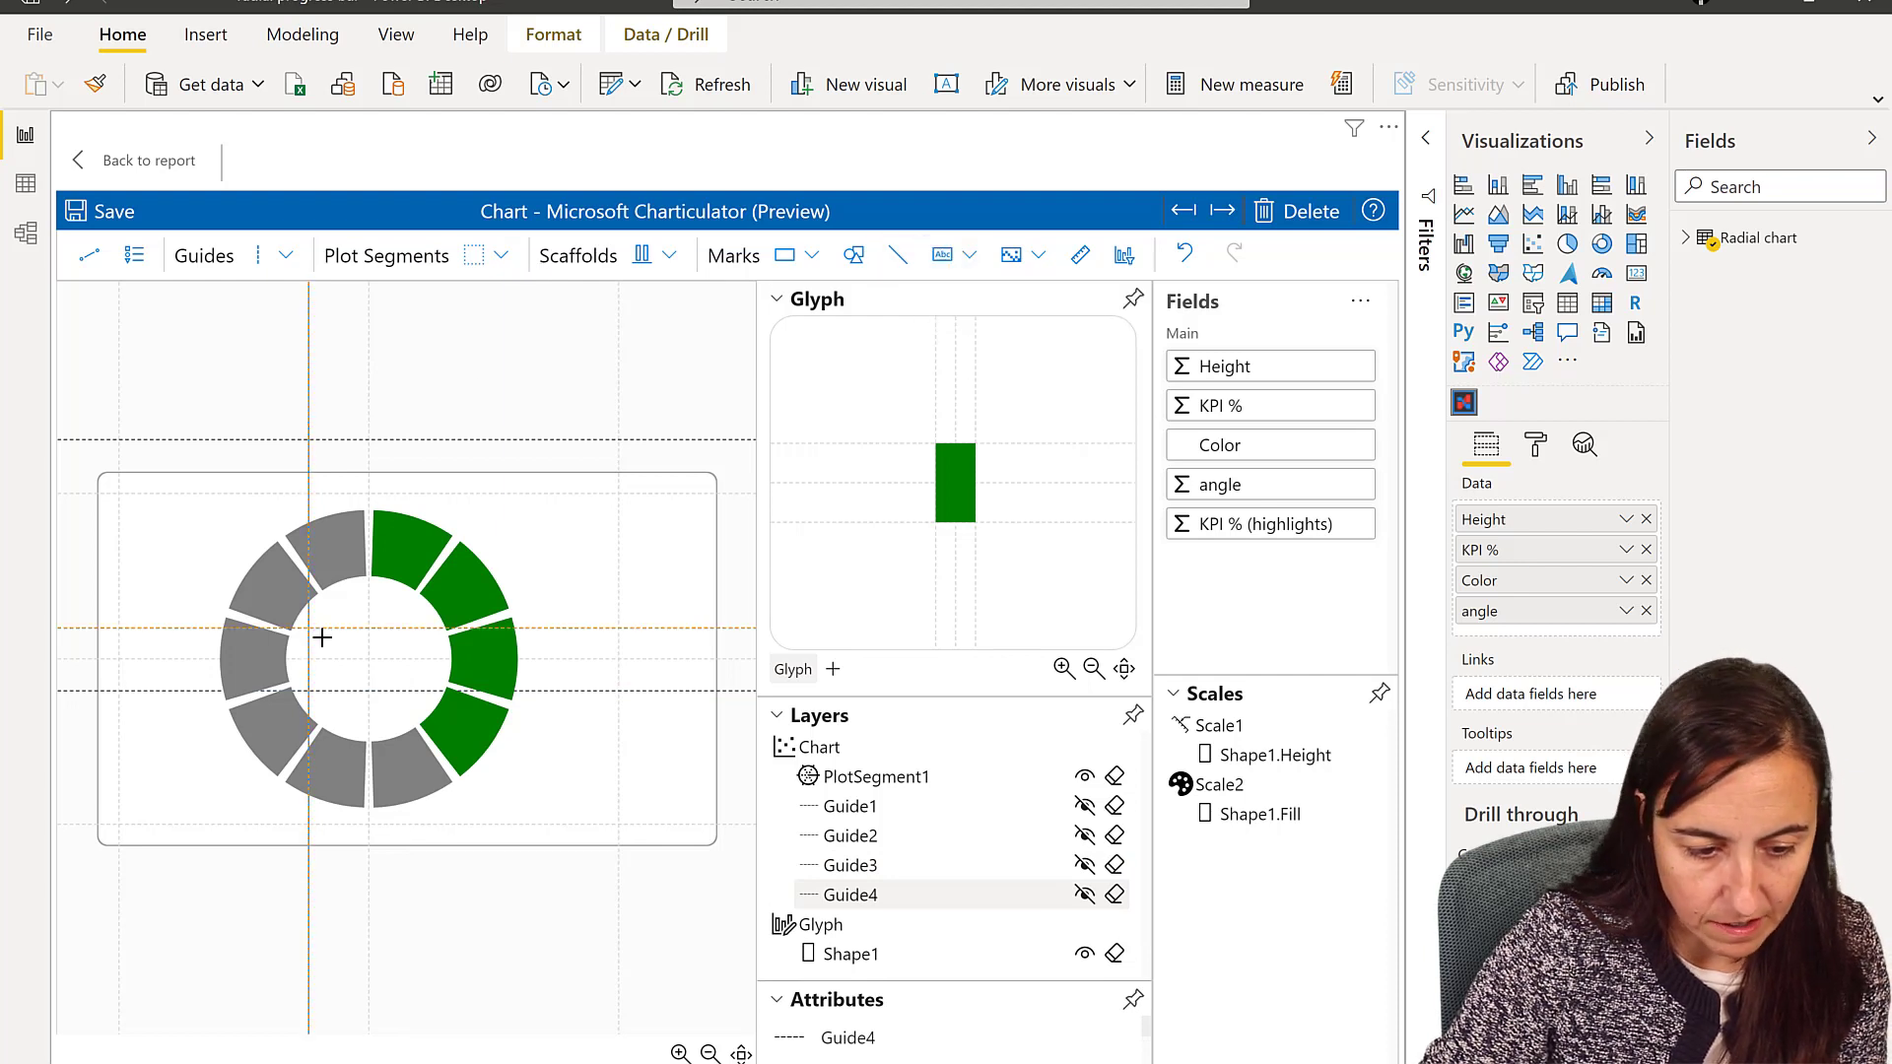
drag(309, 629, 423, 695)
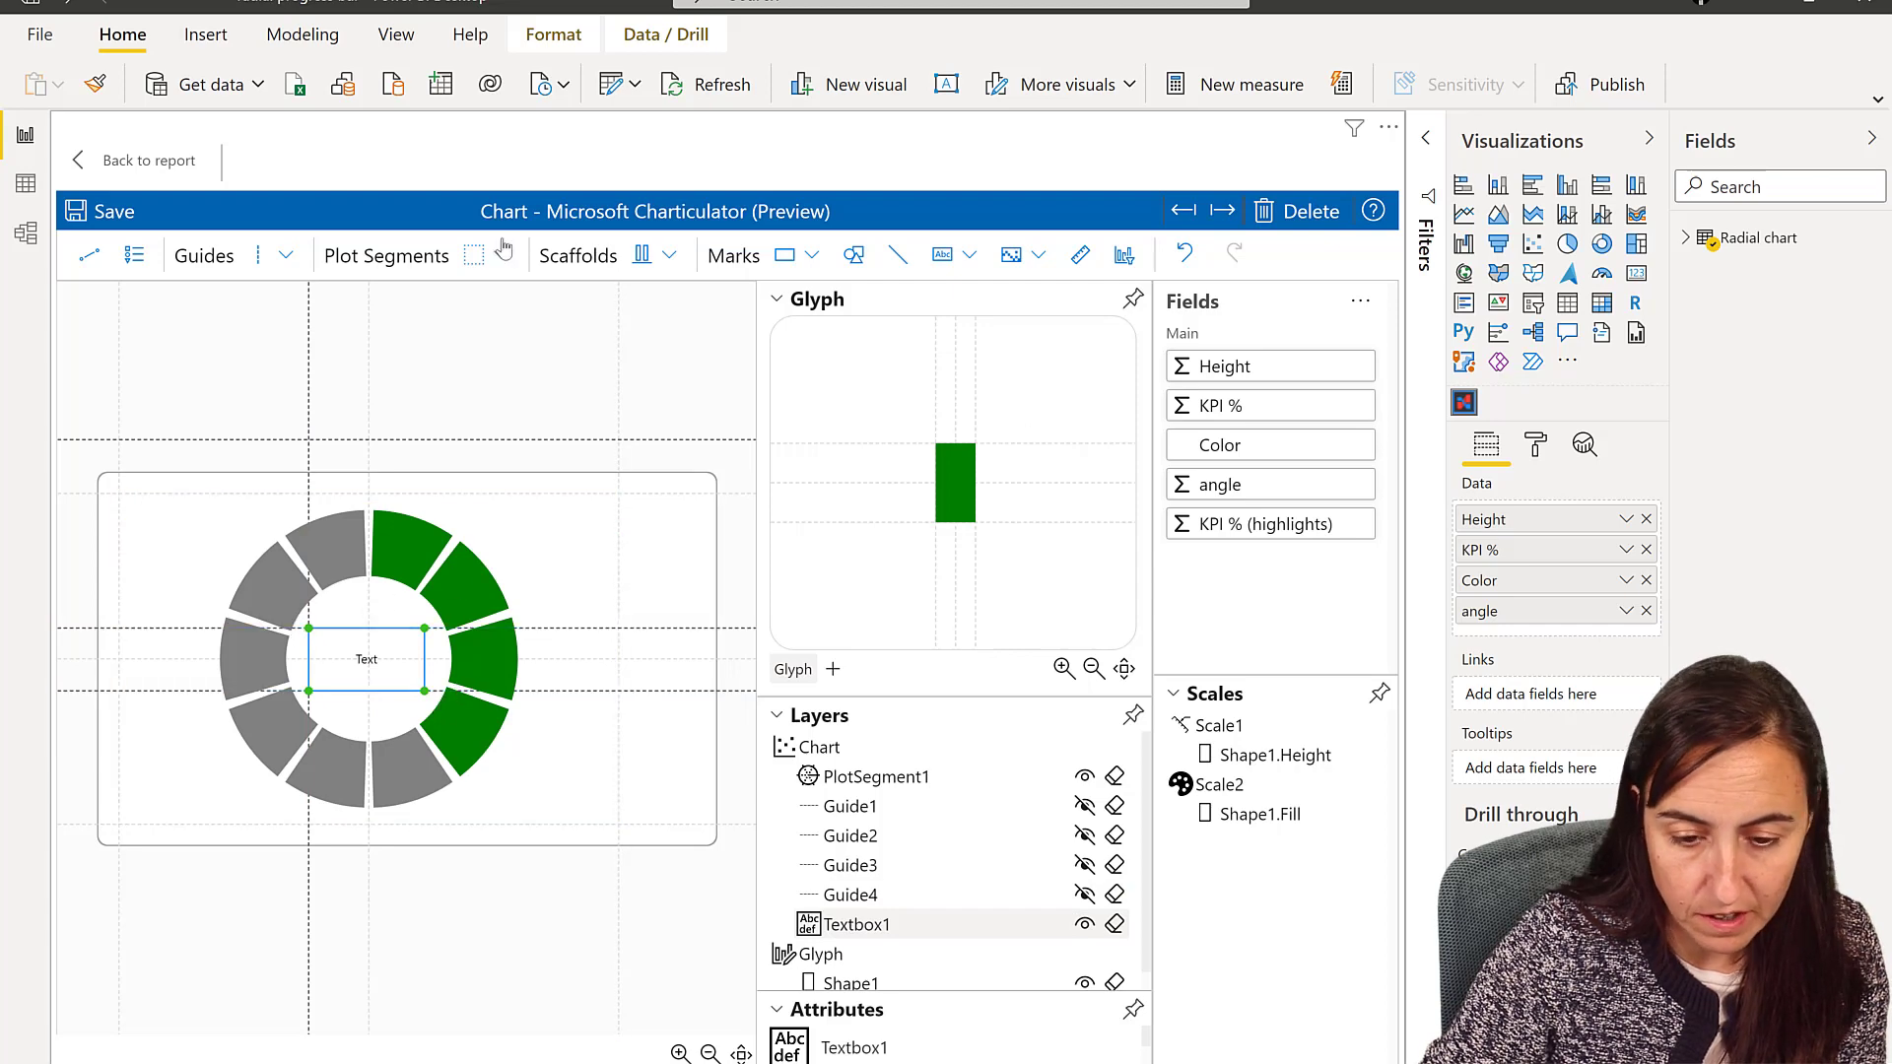
Step: Save to the report, reopen the radial chart editor, and shift the centre guide slightly right
click(103, 213)
click(163, 163)
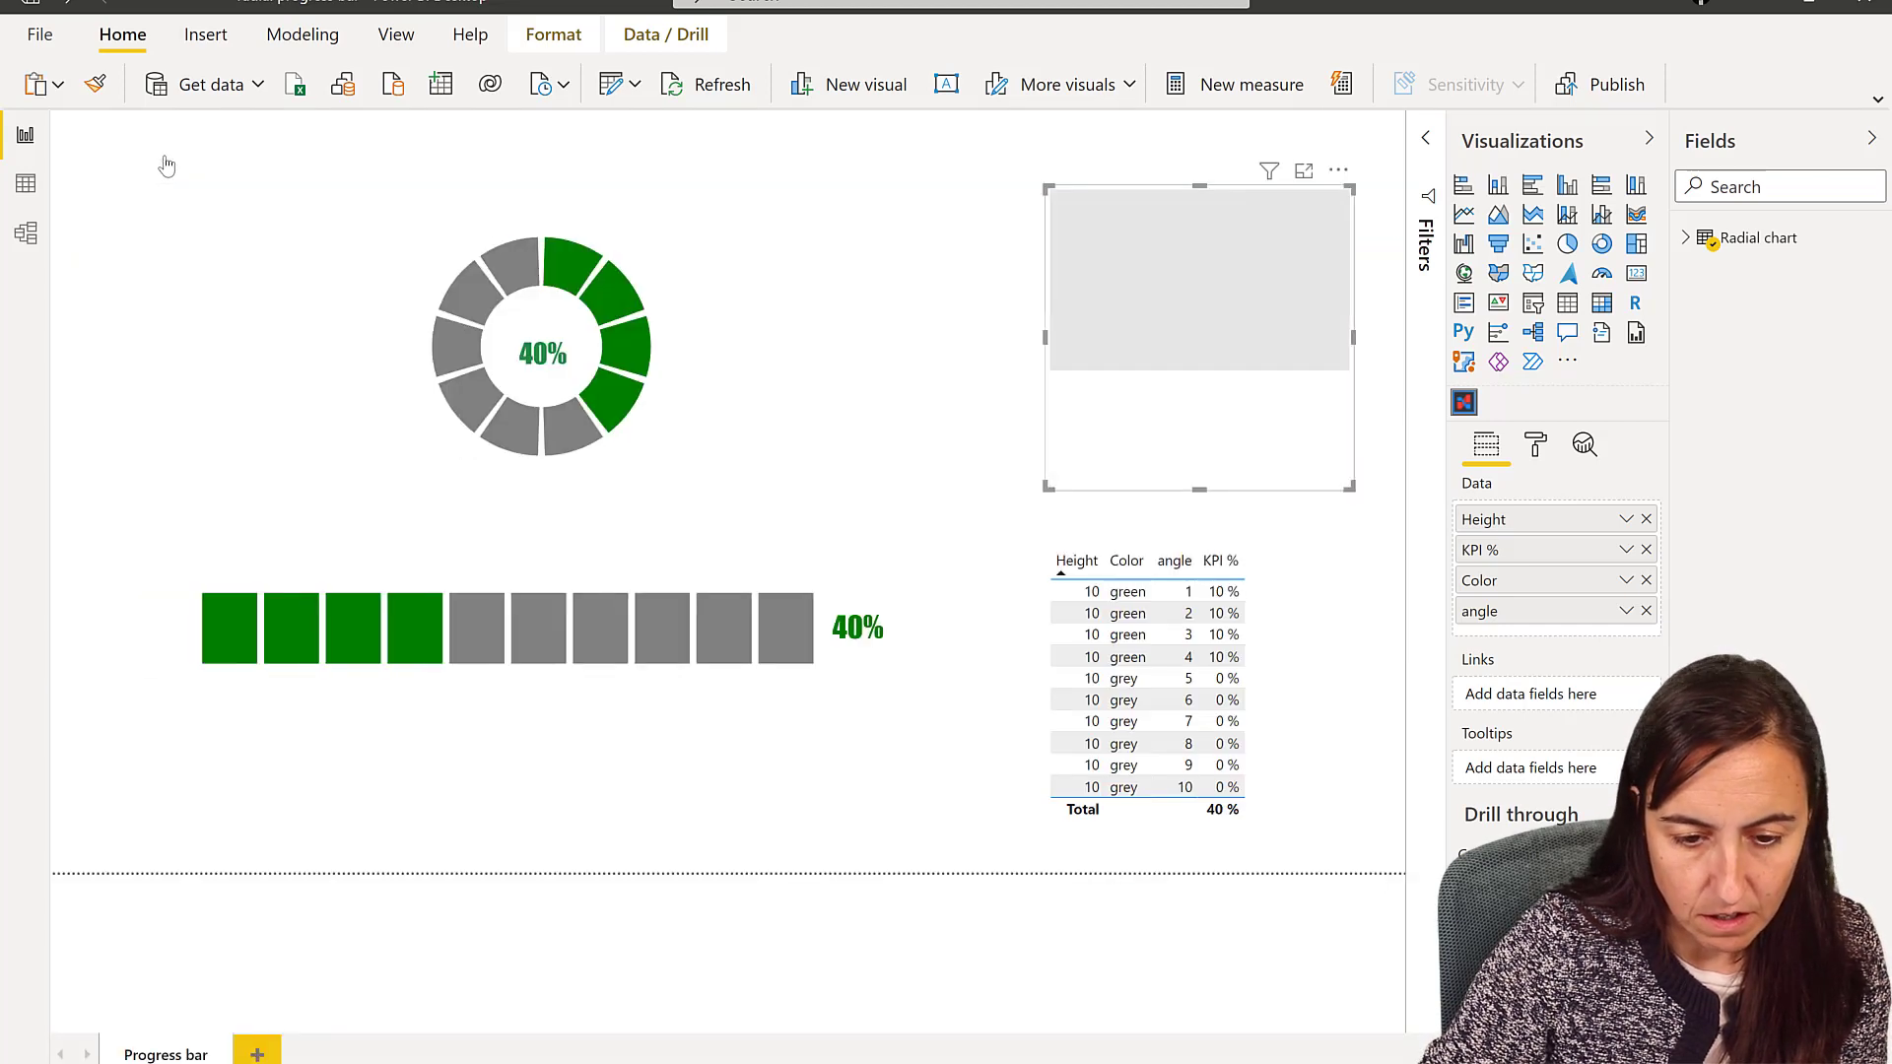
click(1338, 169)
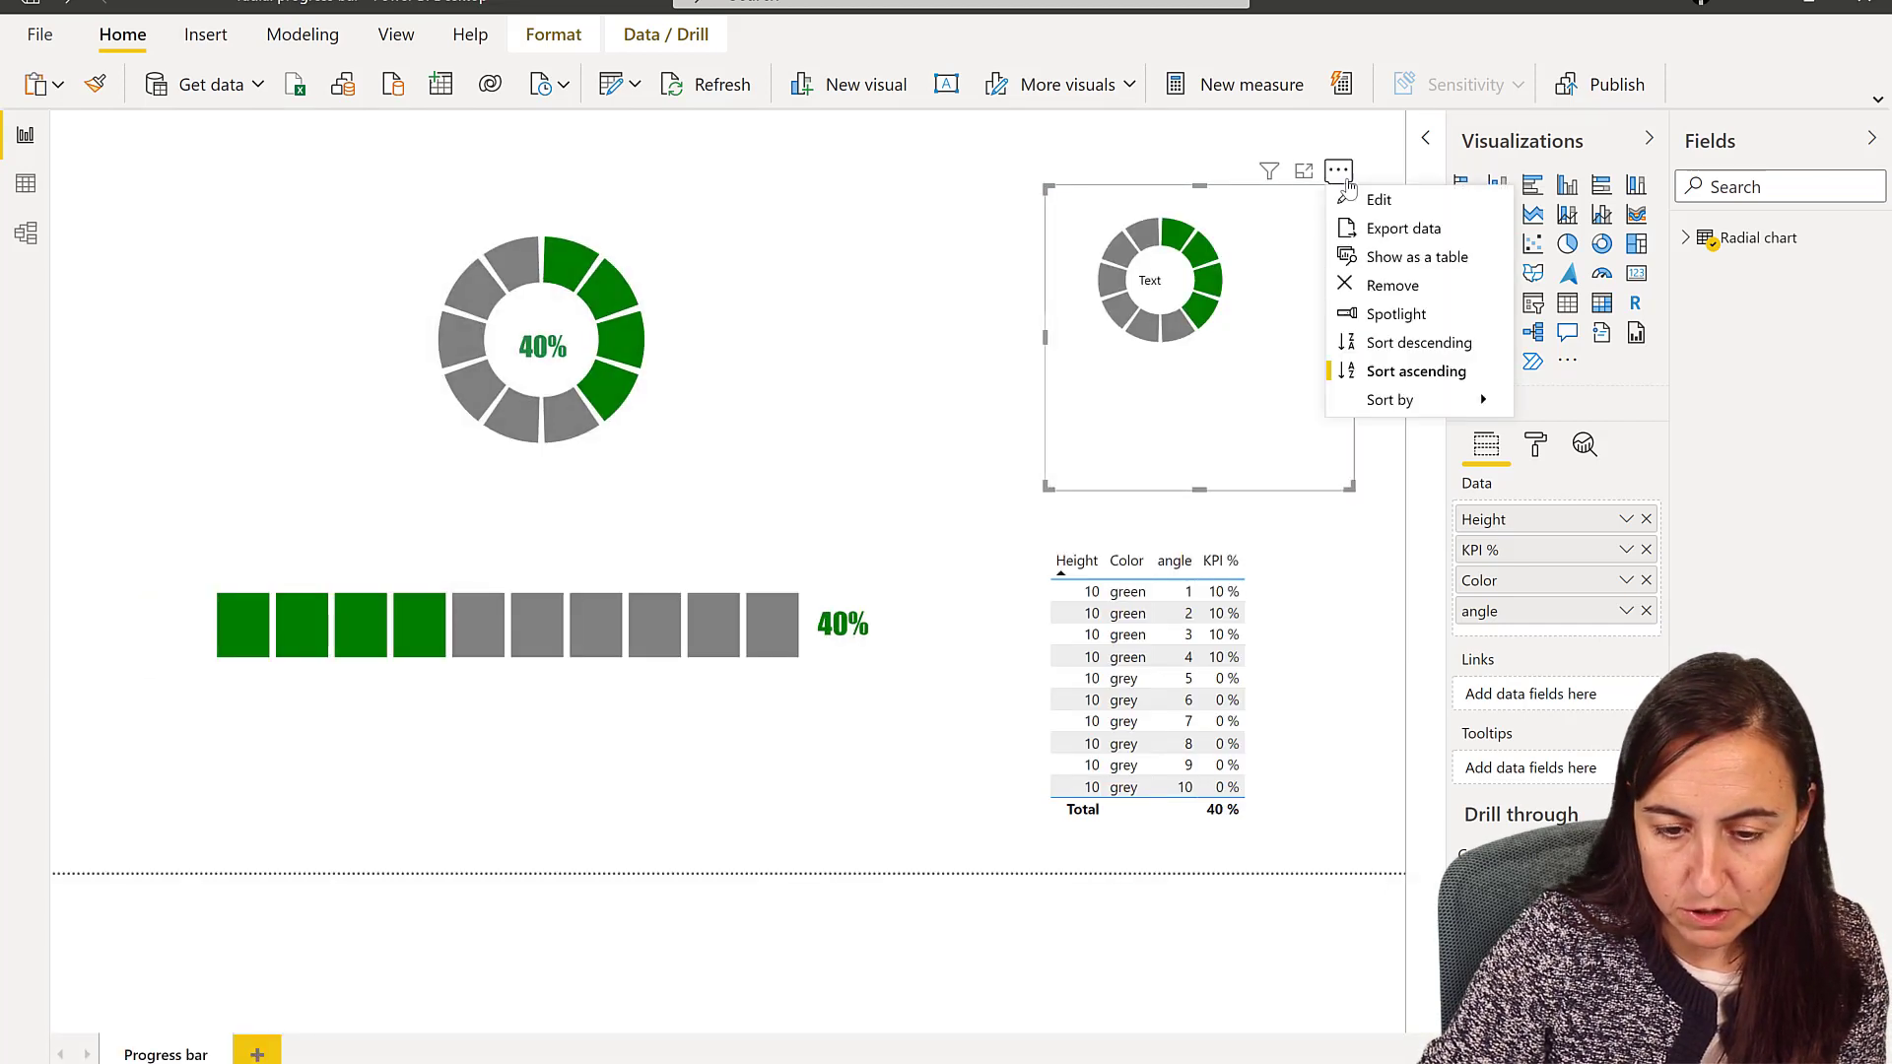
click(1373, 194)
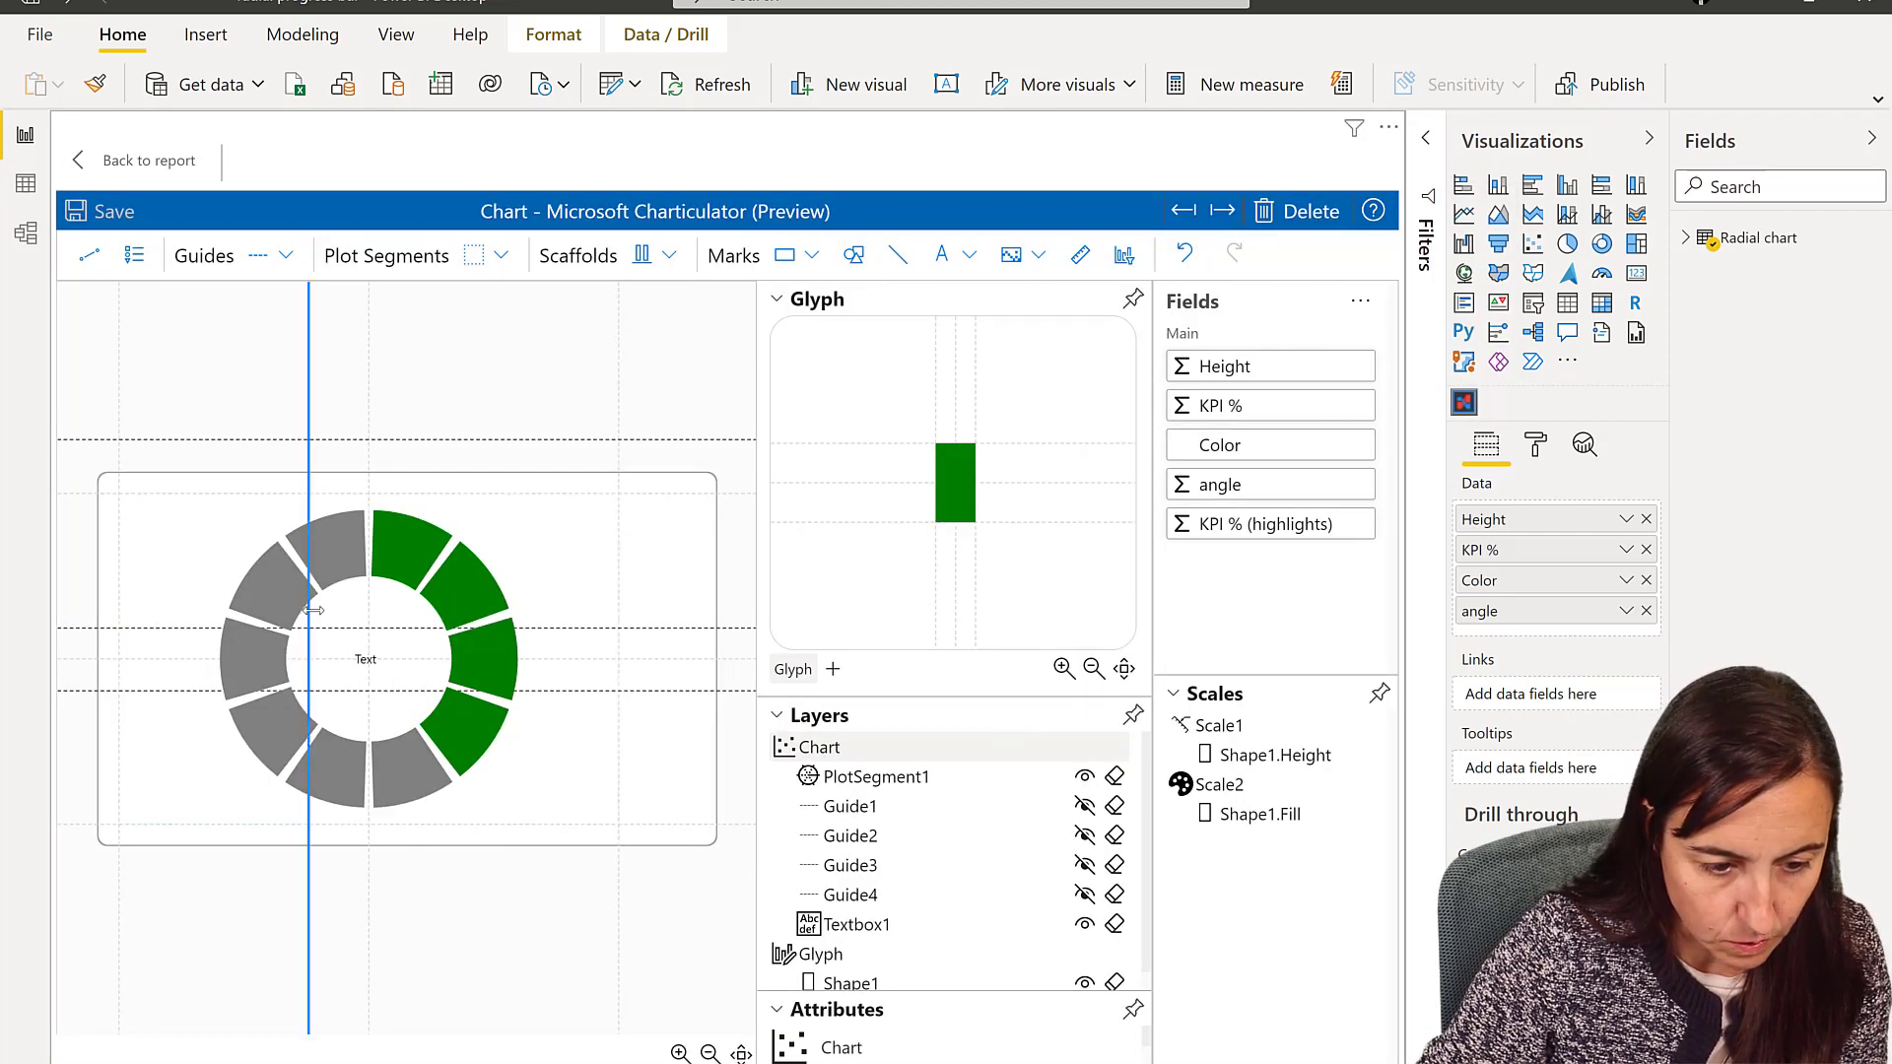
drag(309, 636, 320, 635)
Step: Bind KPI % to the centre label and change its number format to {.0p}
click(391, 672)
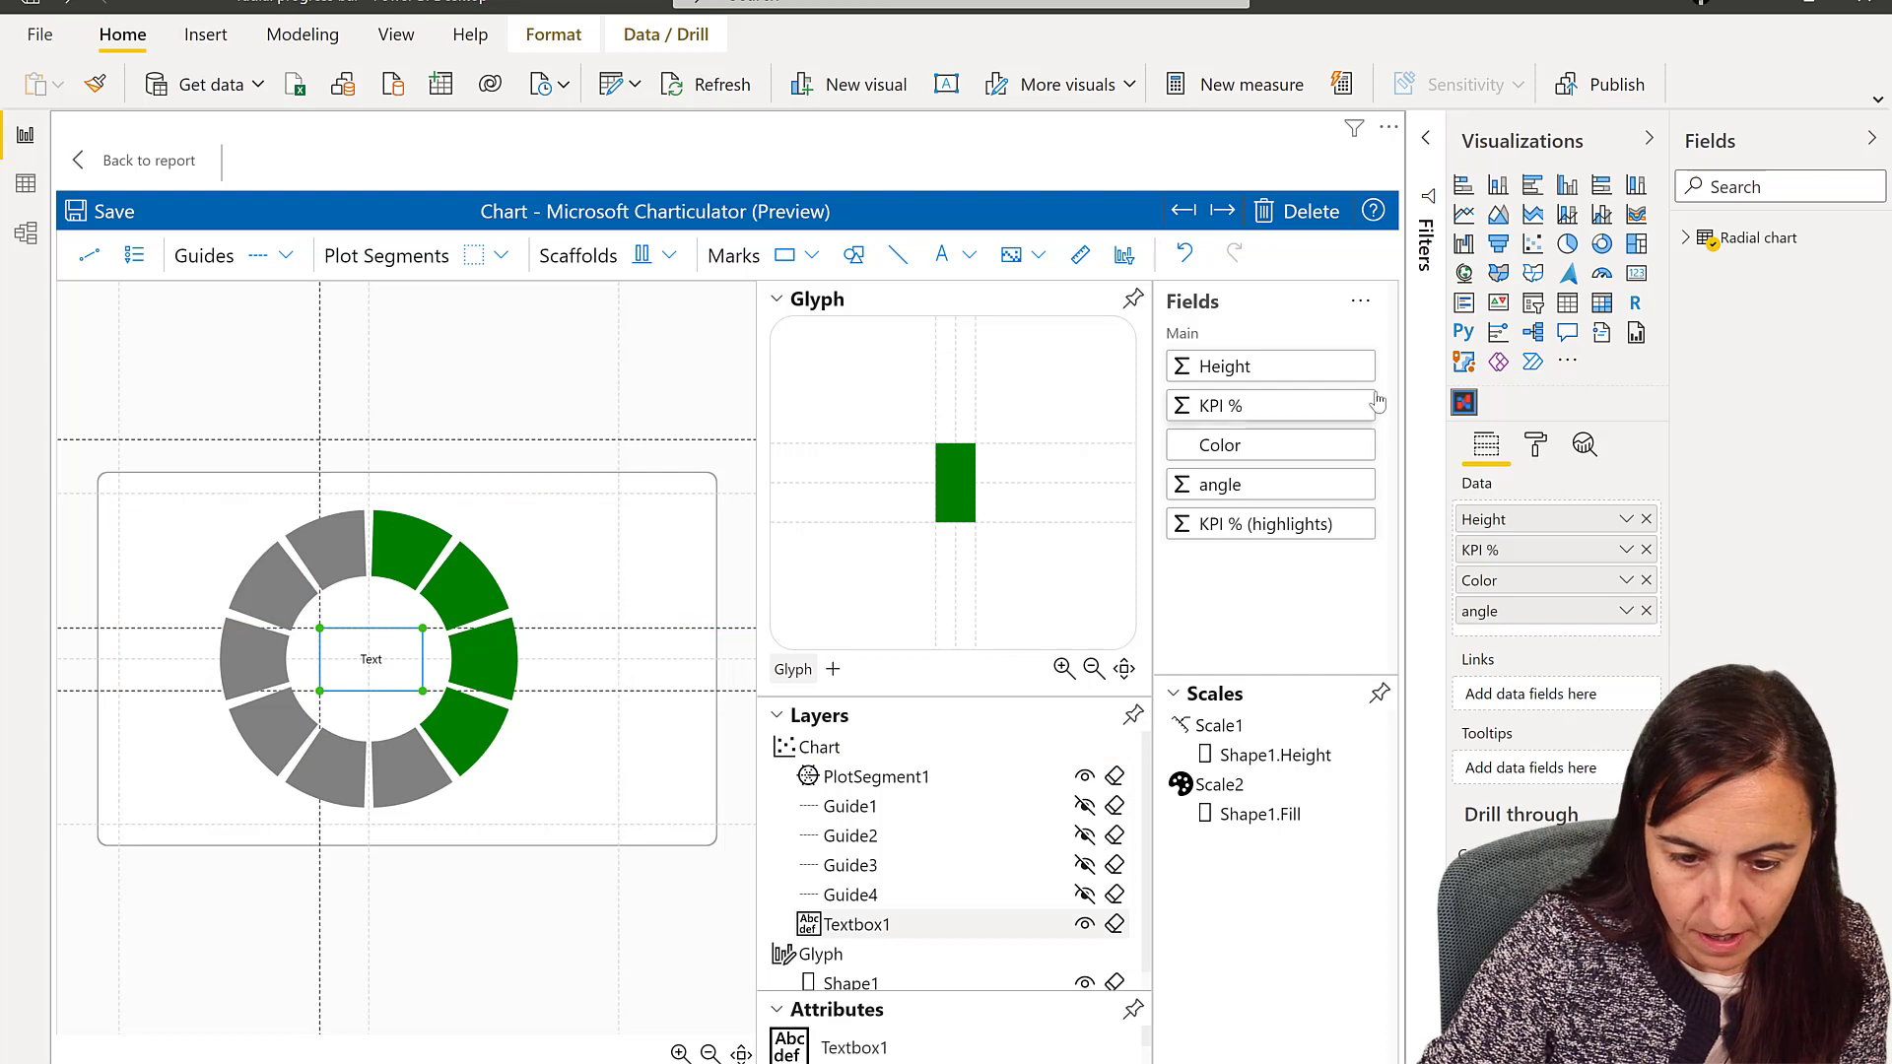
click(776, 299)
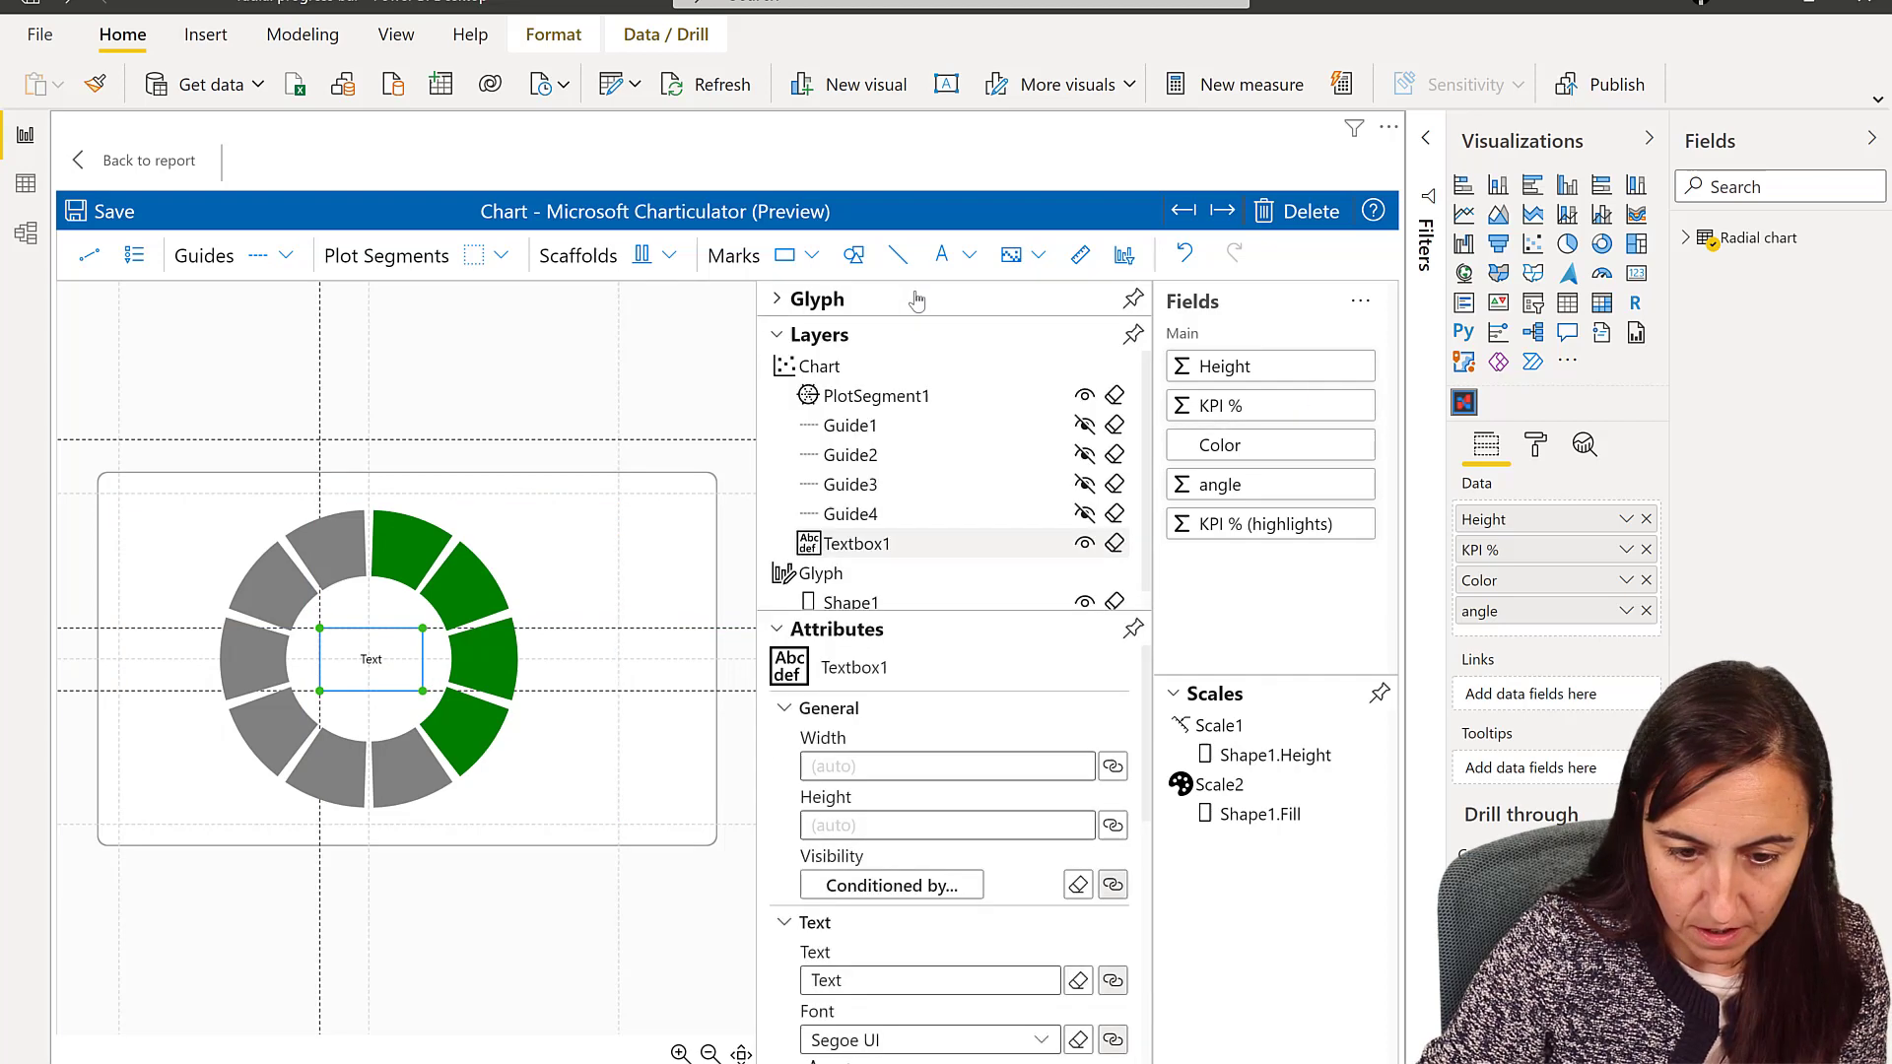
drag(1282, 406, 951, 981)
click(1002, 983)
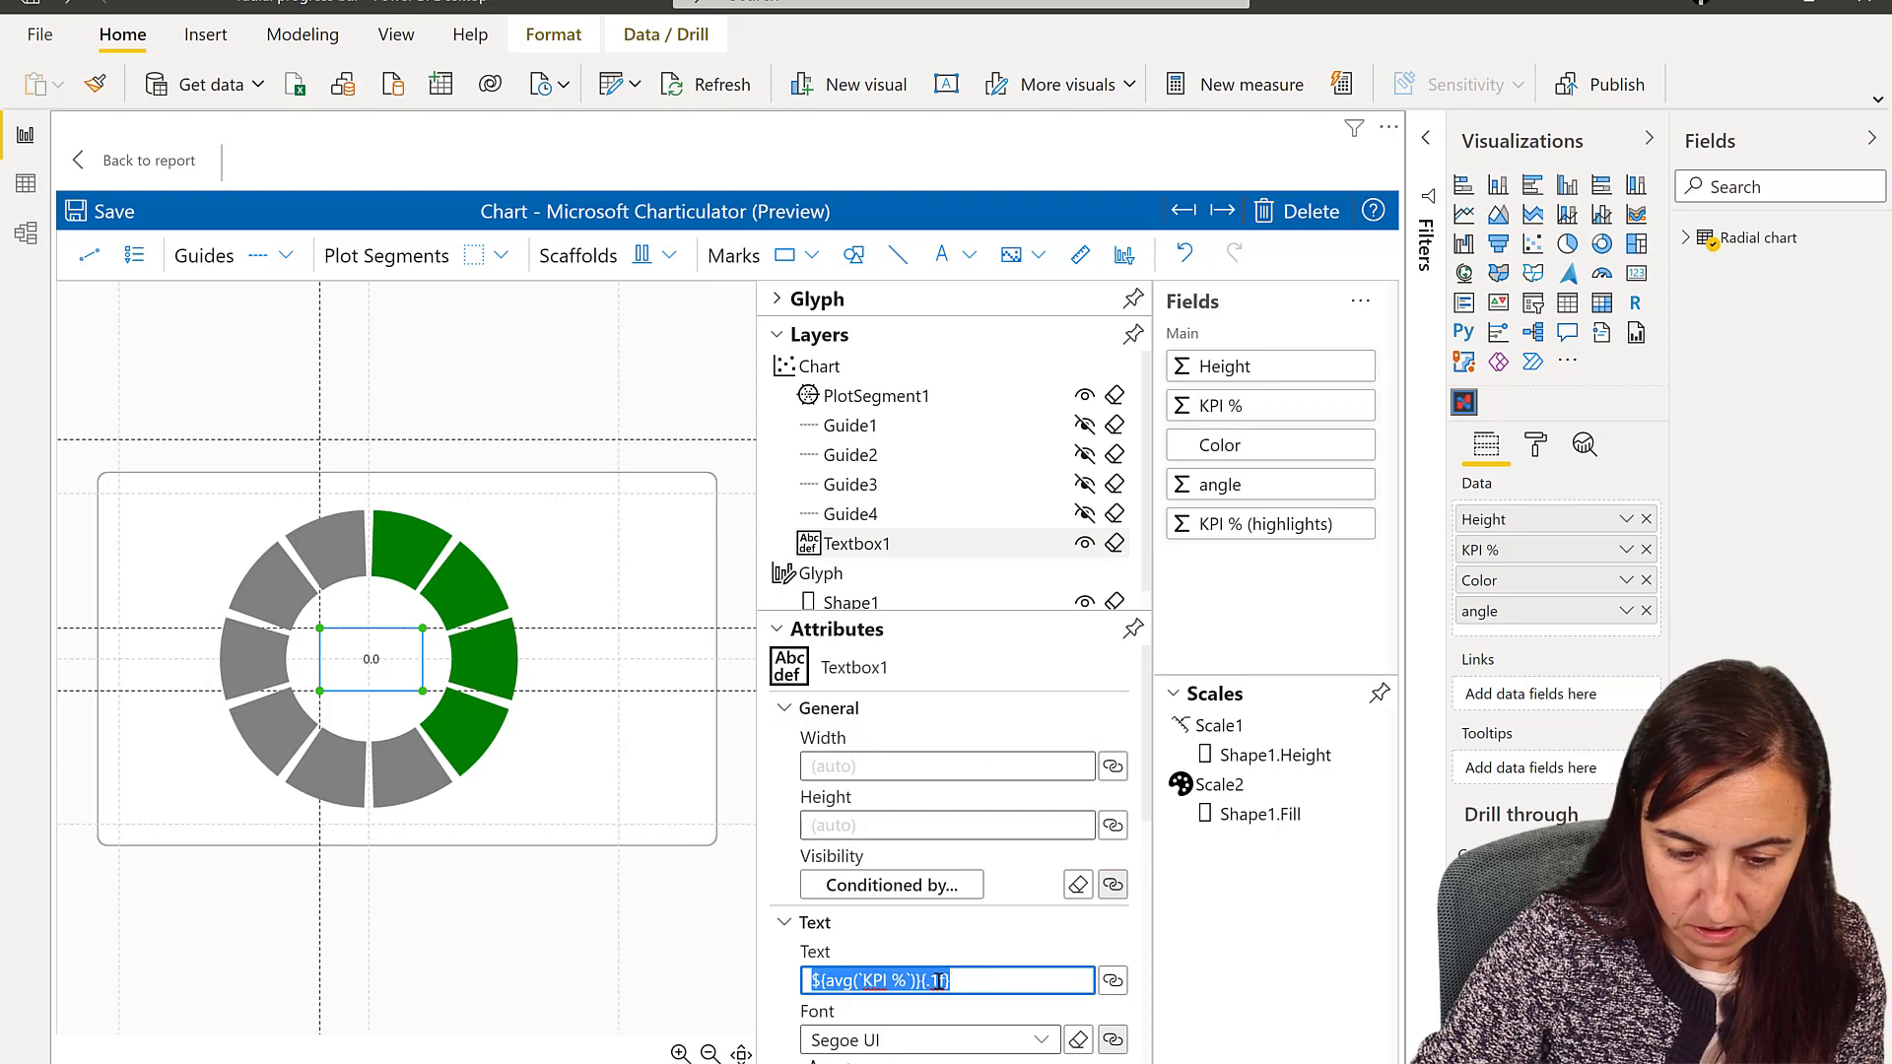
click(939, 981)
key(BackSpace)
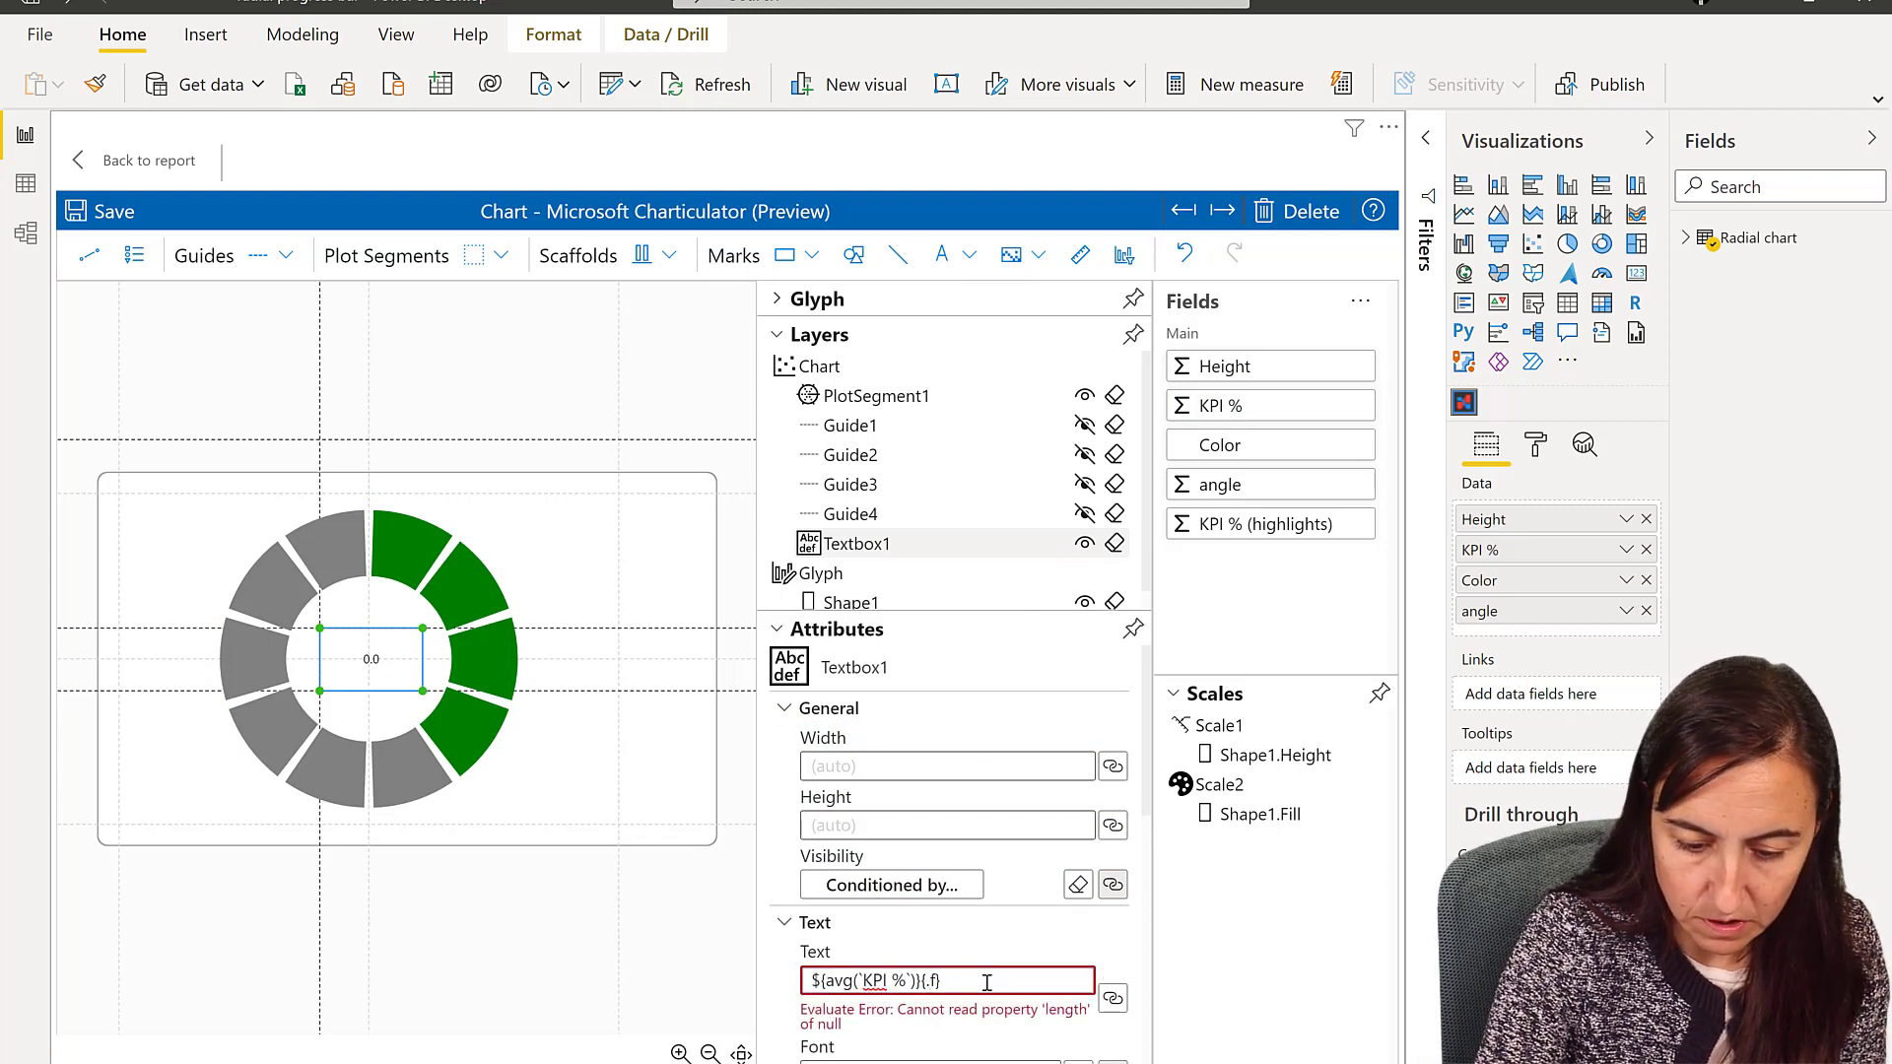
text(0p)
key(Delete)
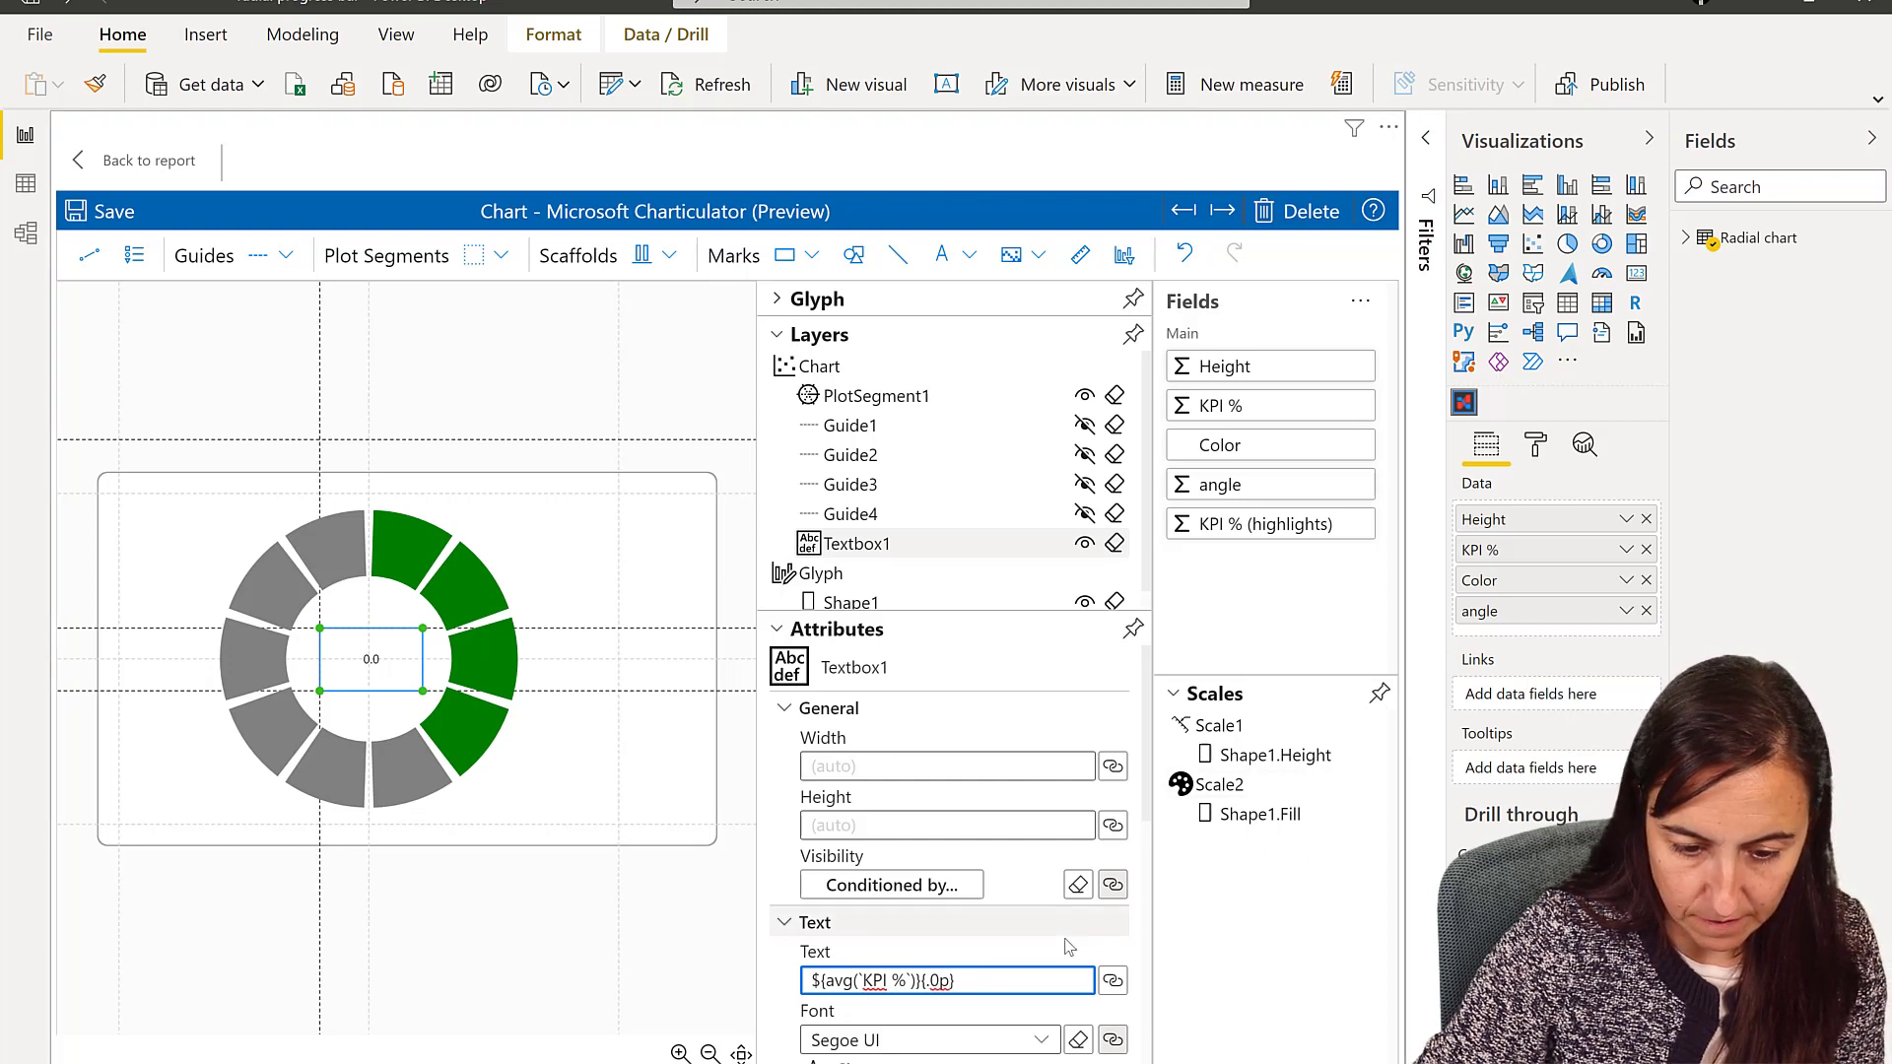
click(1043, 924)
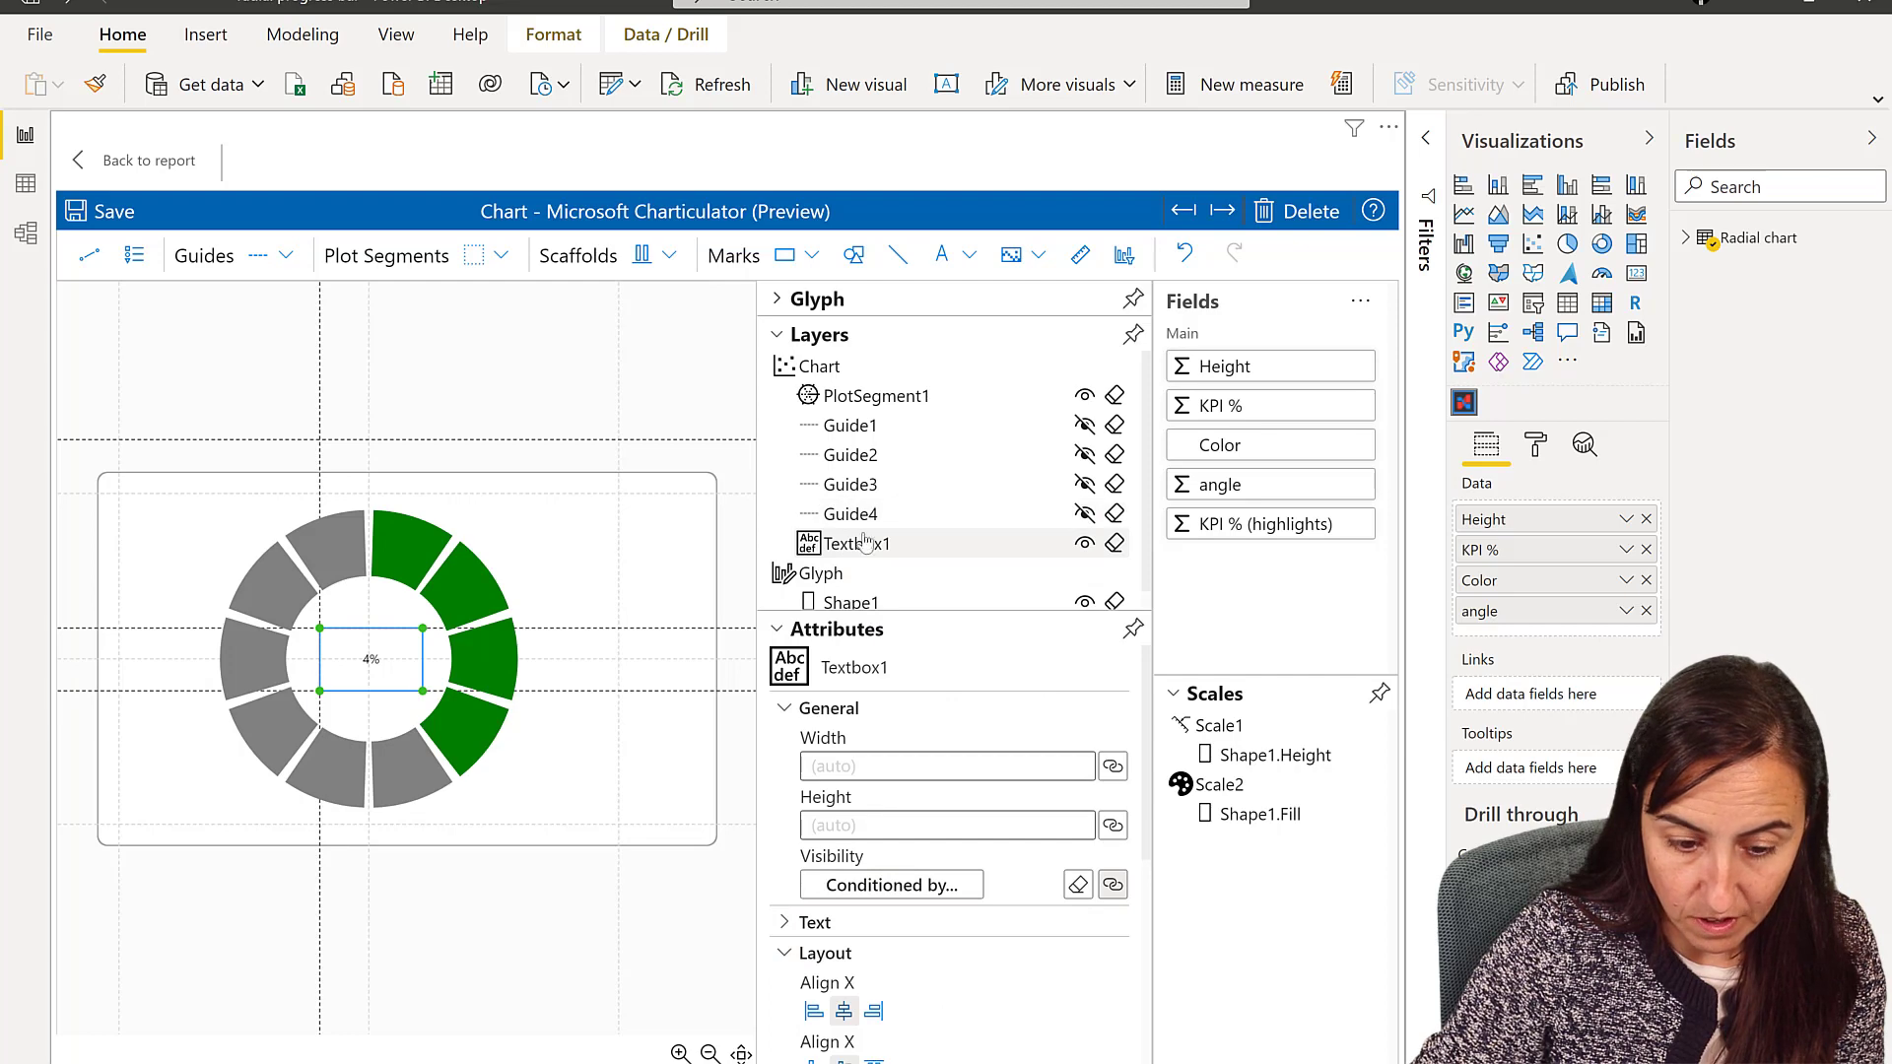
Step: Switch the label's KPI % aggregation from Average to Sum so it reads 40%
scroll(865, 763, down, 3)
scroll(914, 864, down, 3)
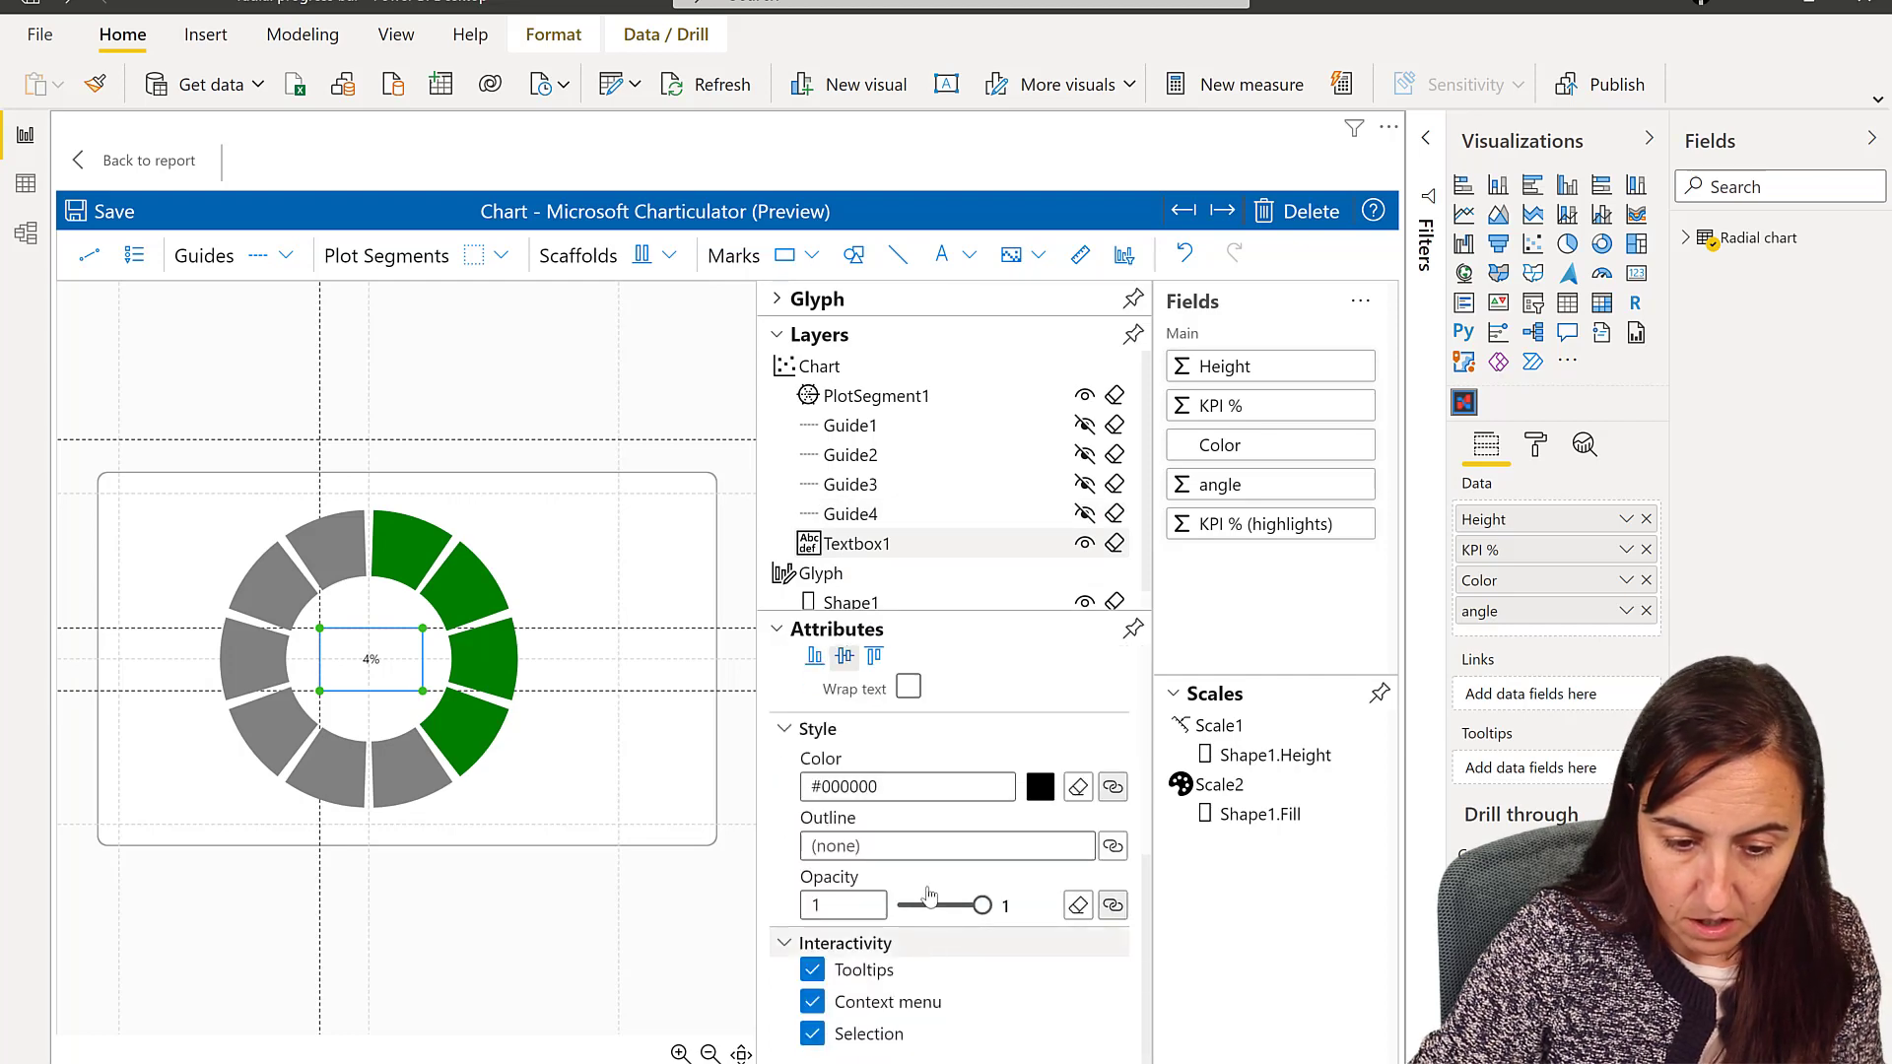
scroll(907, 789, up, 5)
scroll(894, 823, up, 1)
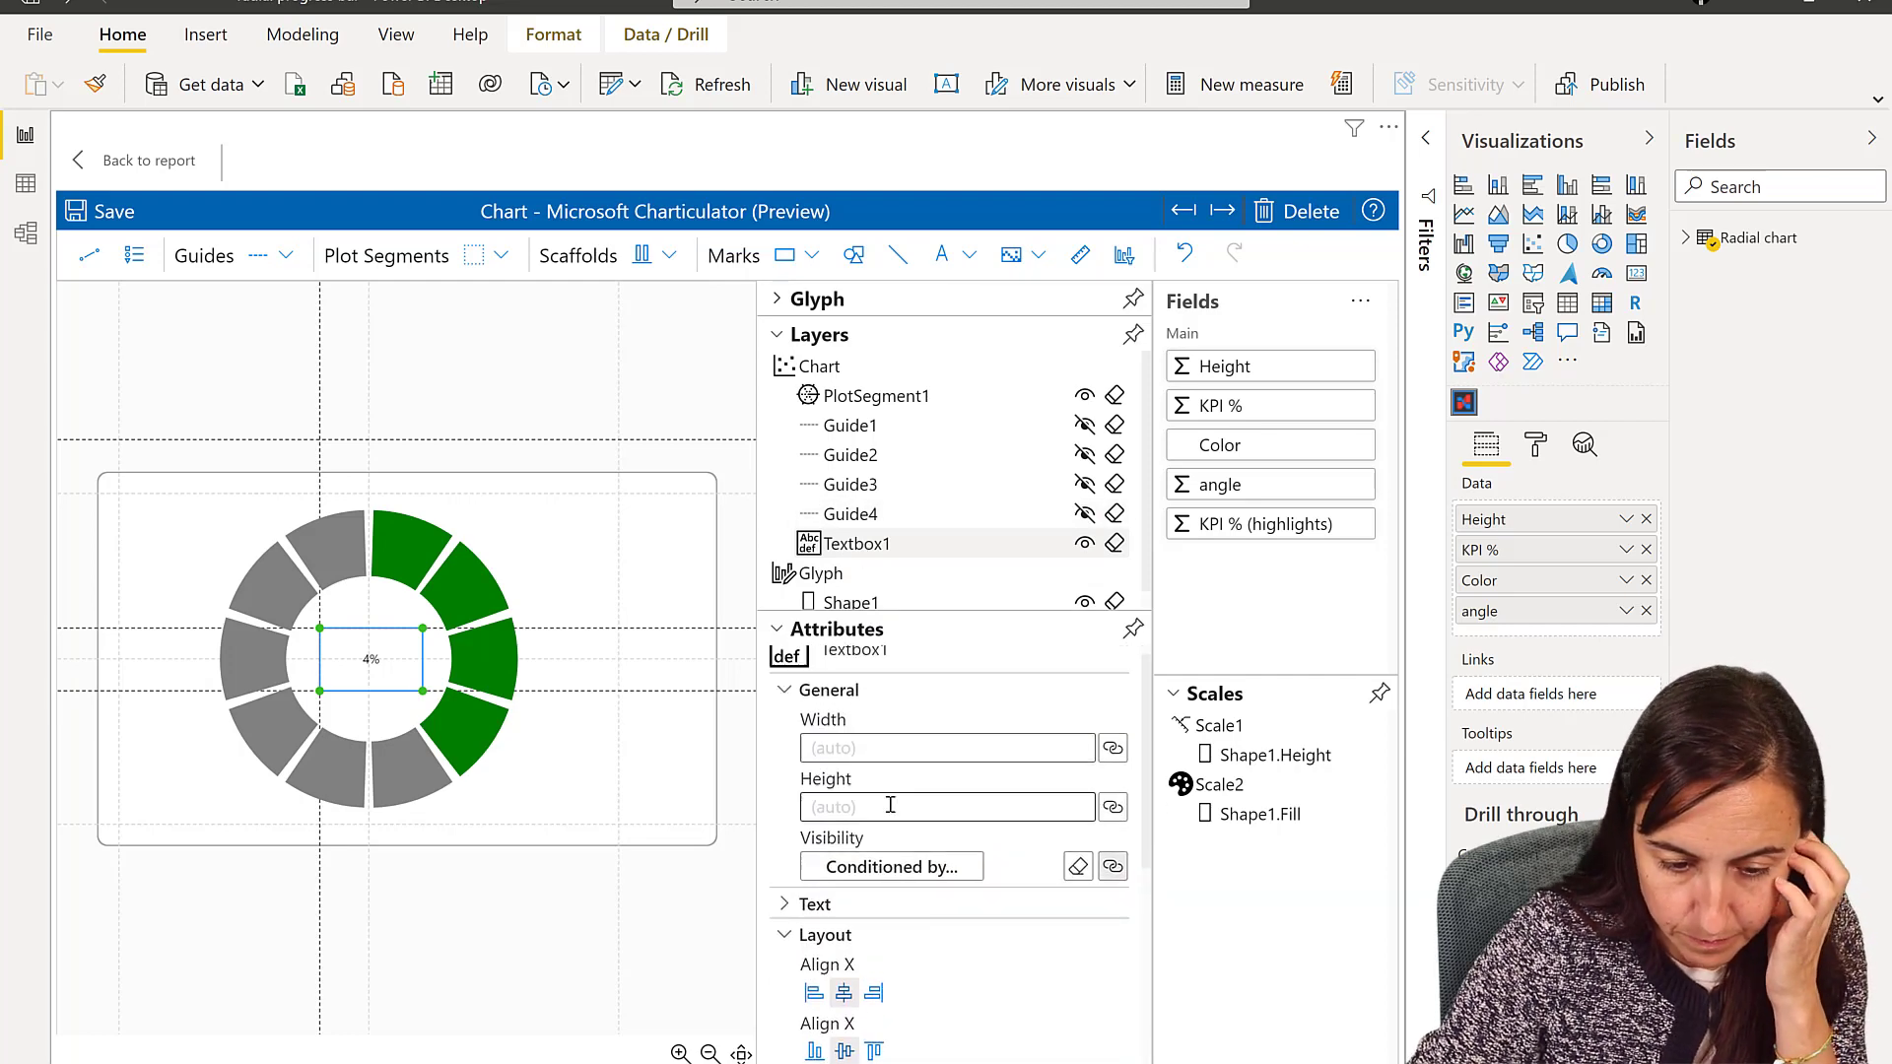
scroll(893, 813, down, 5)
scroll(890, 809, up, 5)
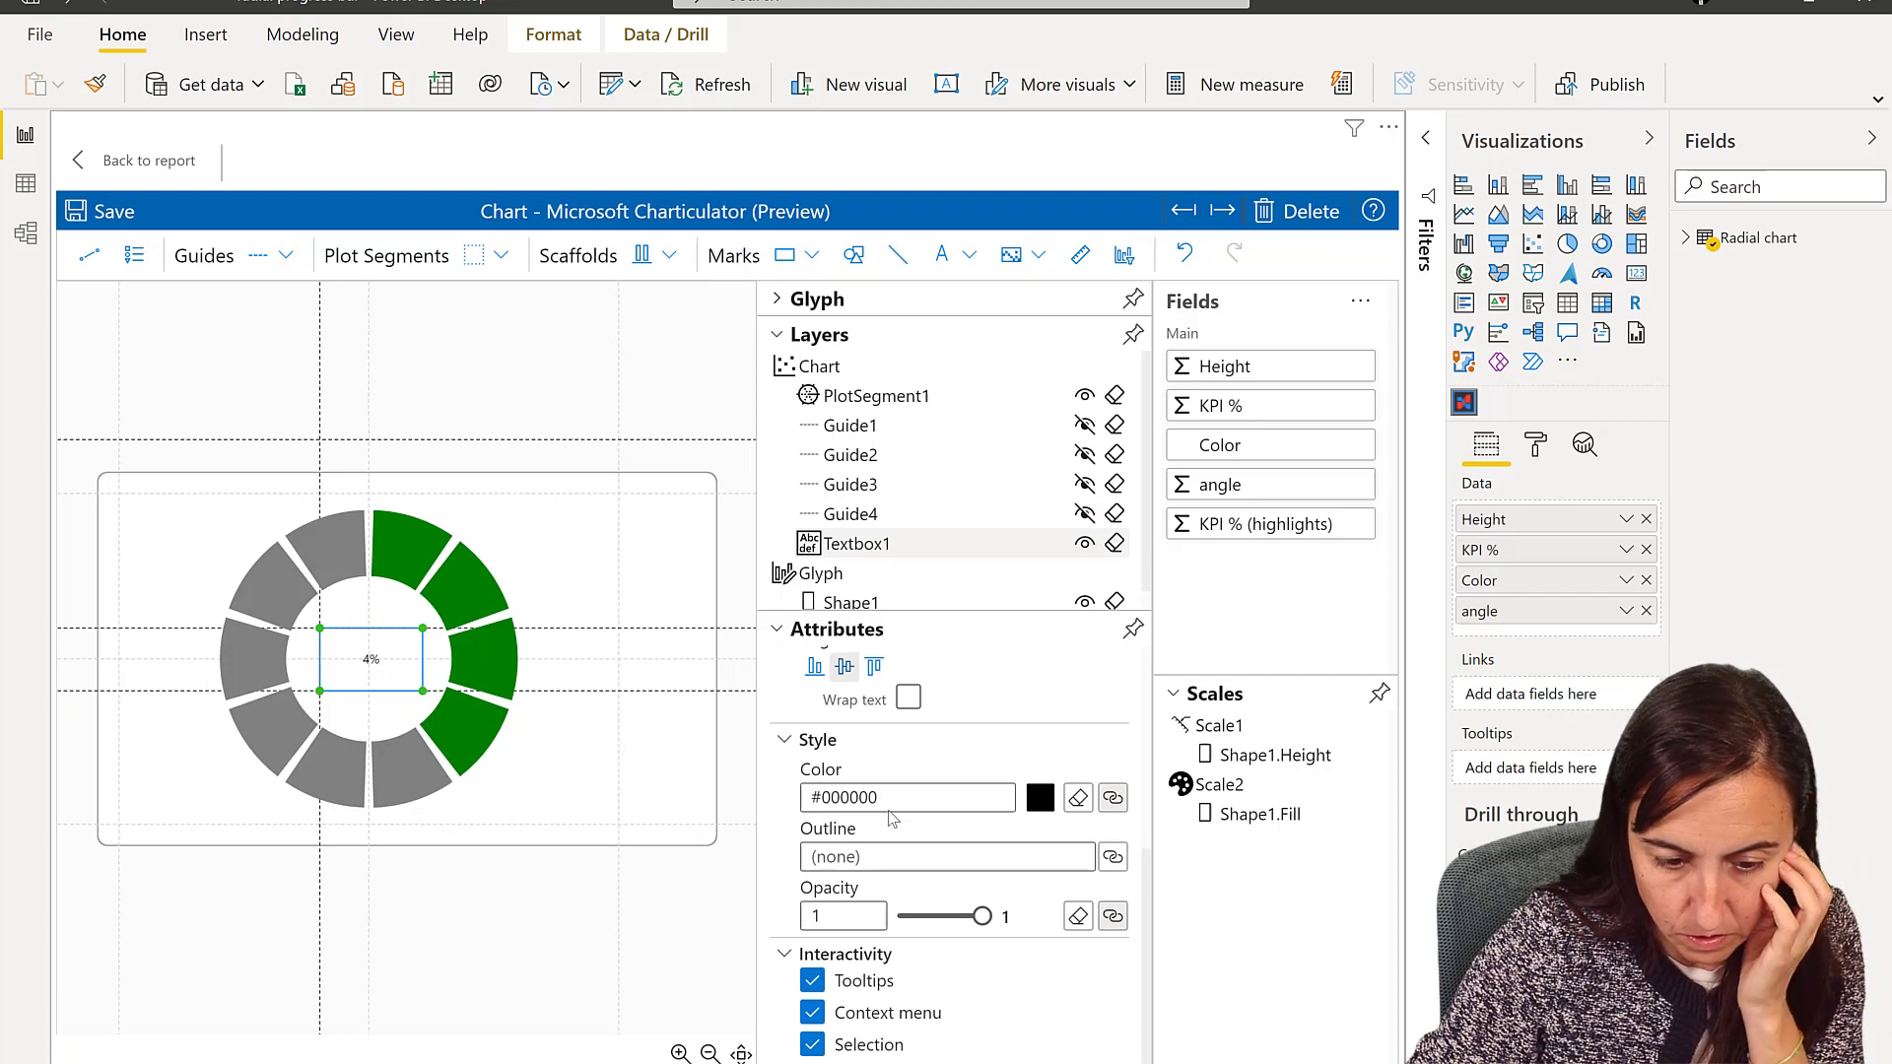
click(785, 923)
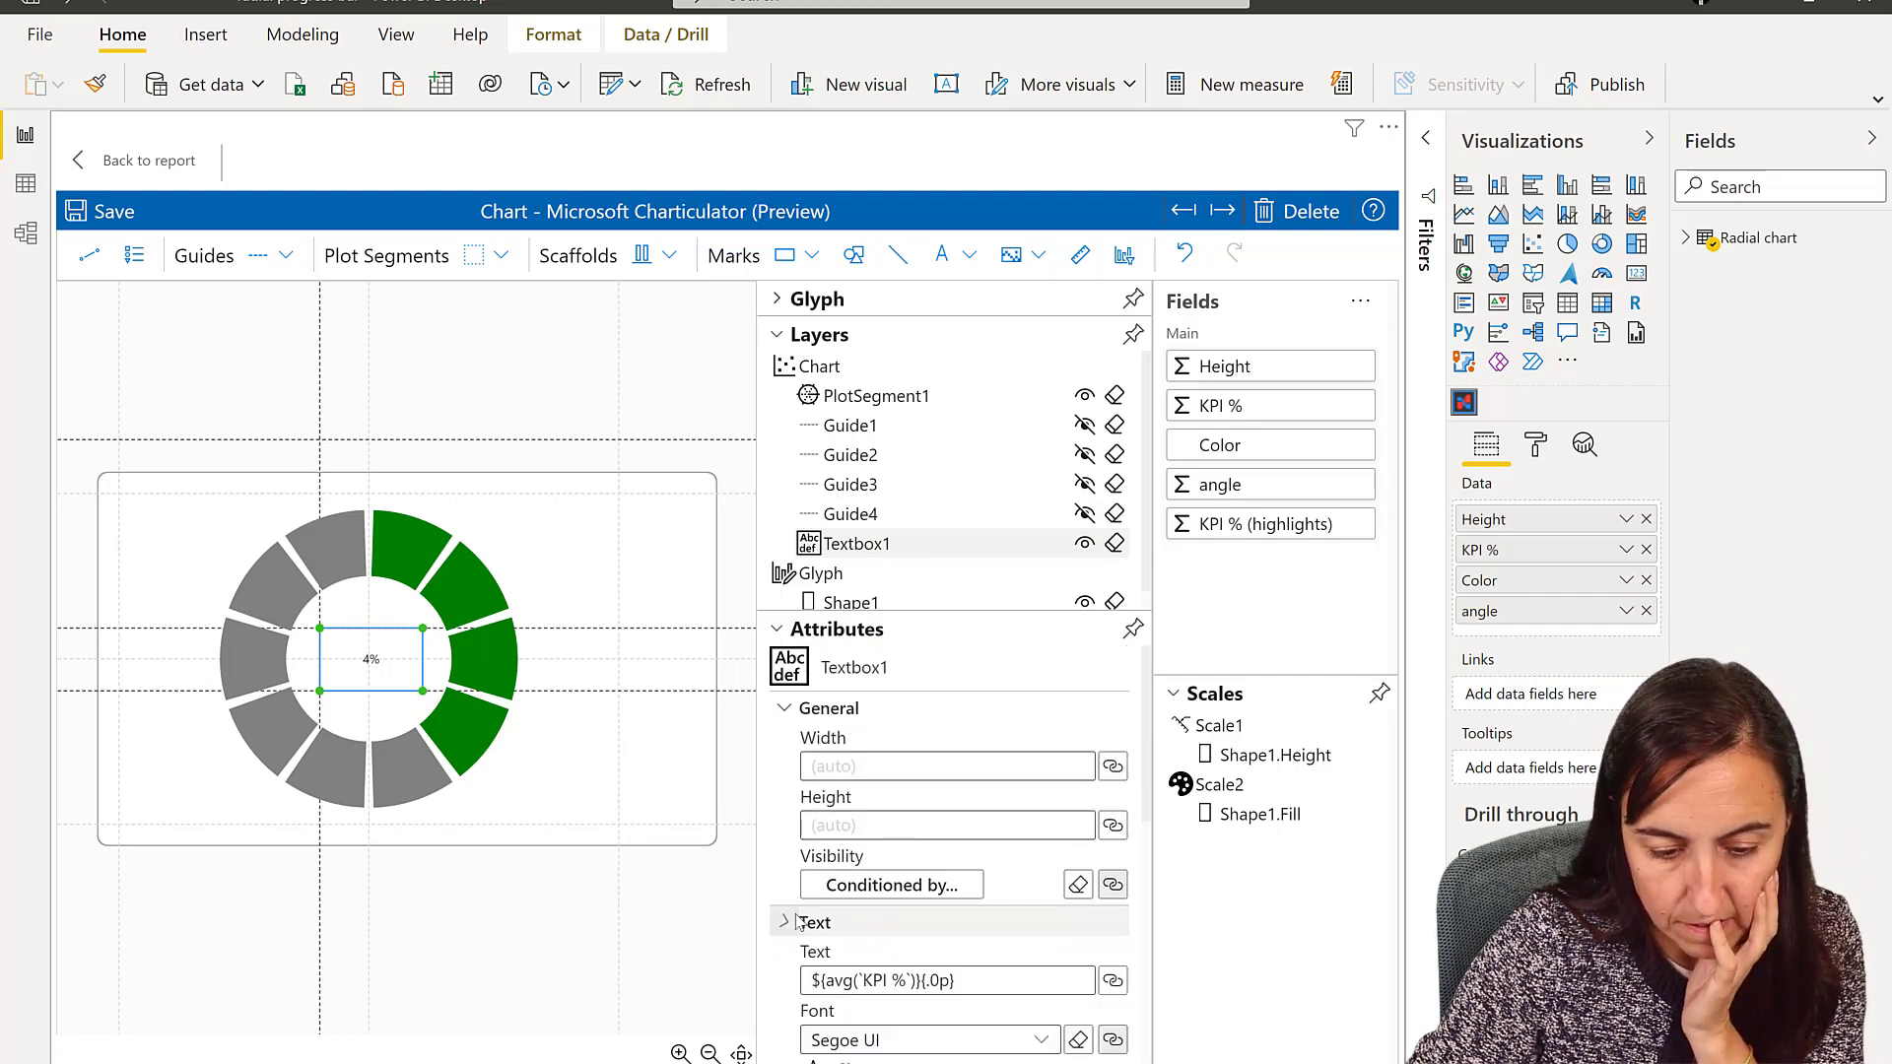
scroll(847, 887, down, 2)
triple_click(853, 859)
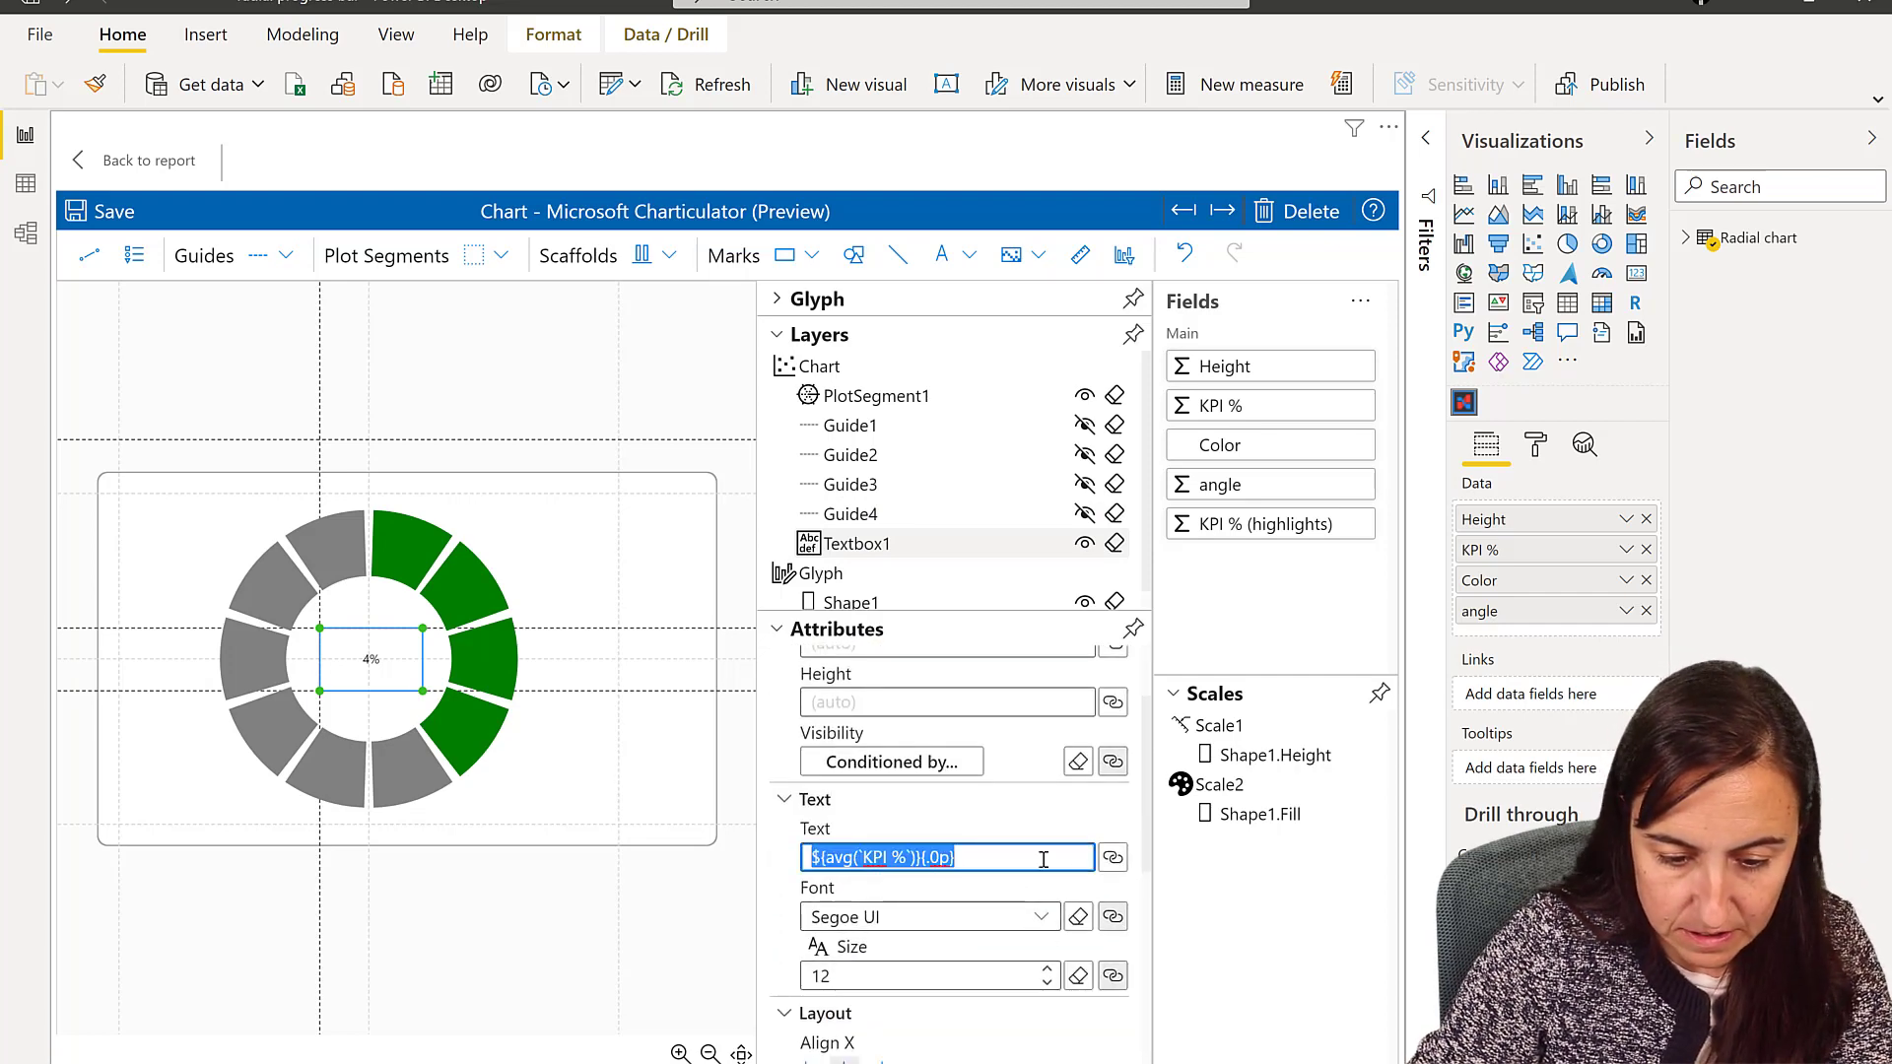
click(1113, 857)
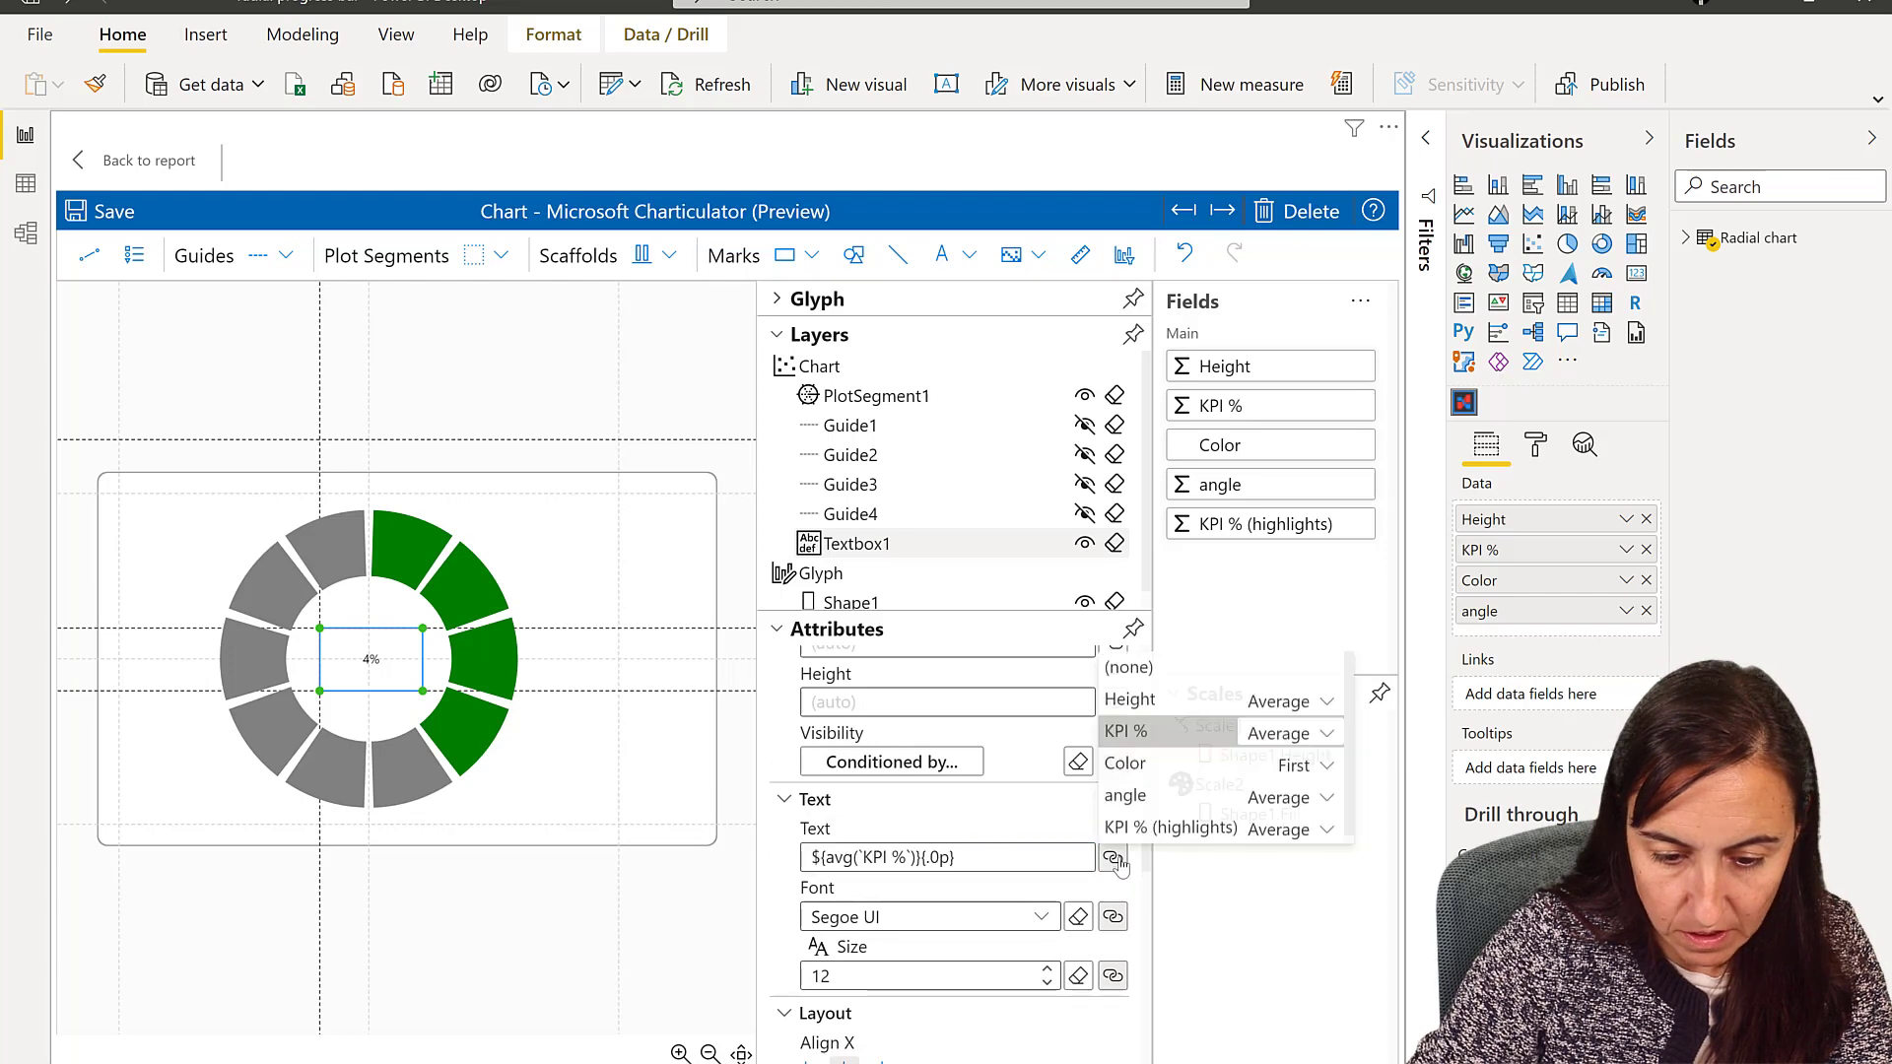
click(1286, 734)
click(1232, 479)
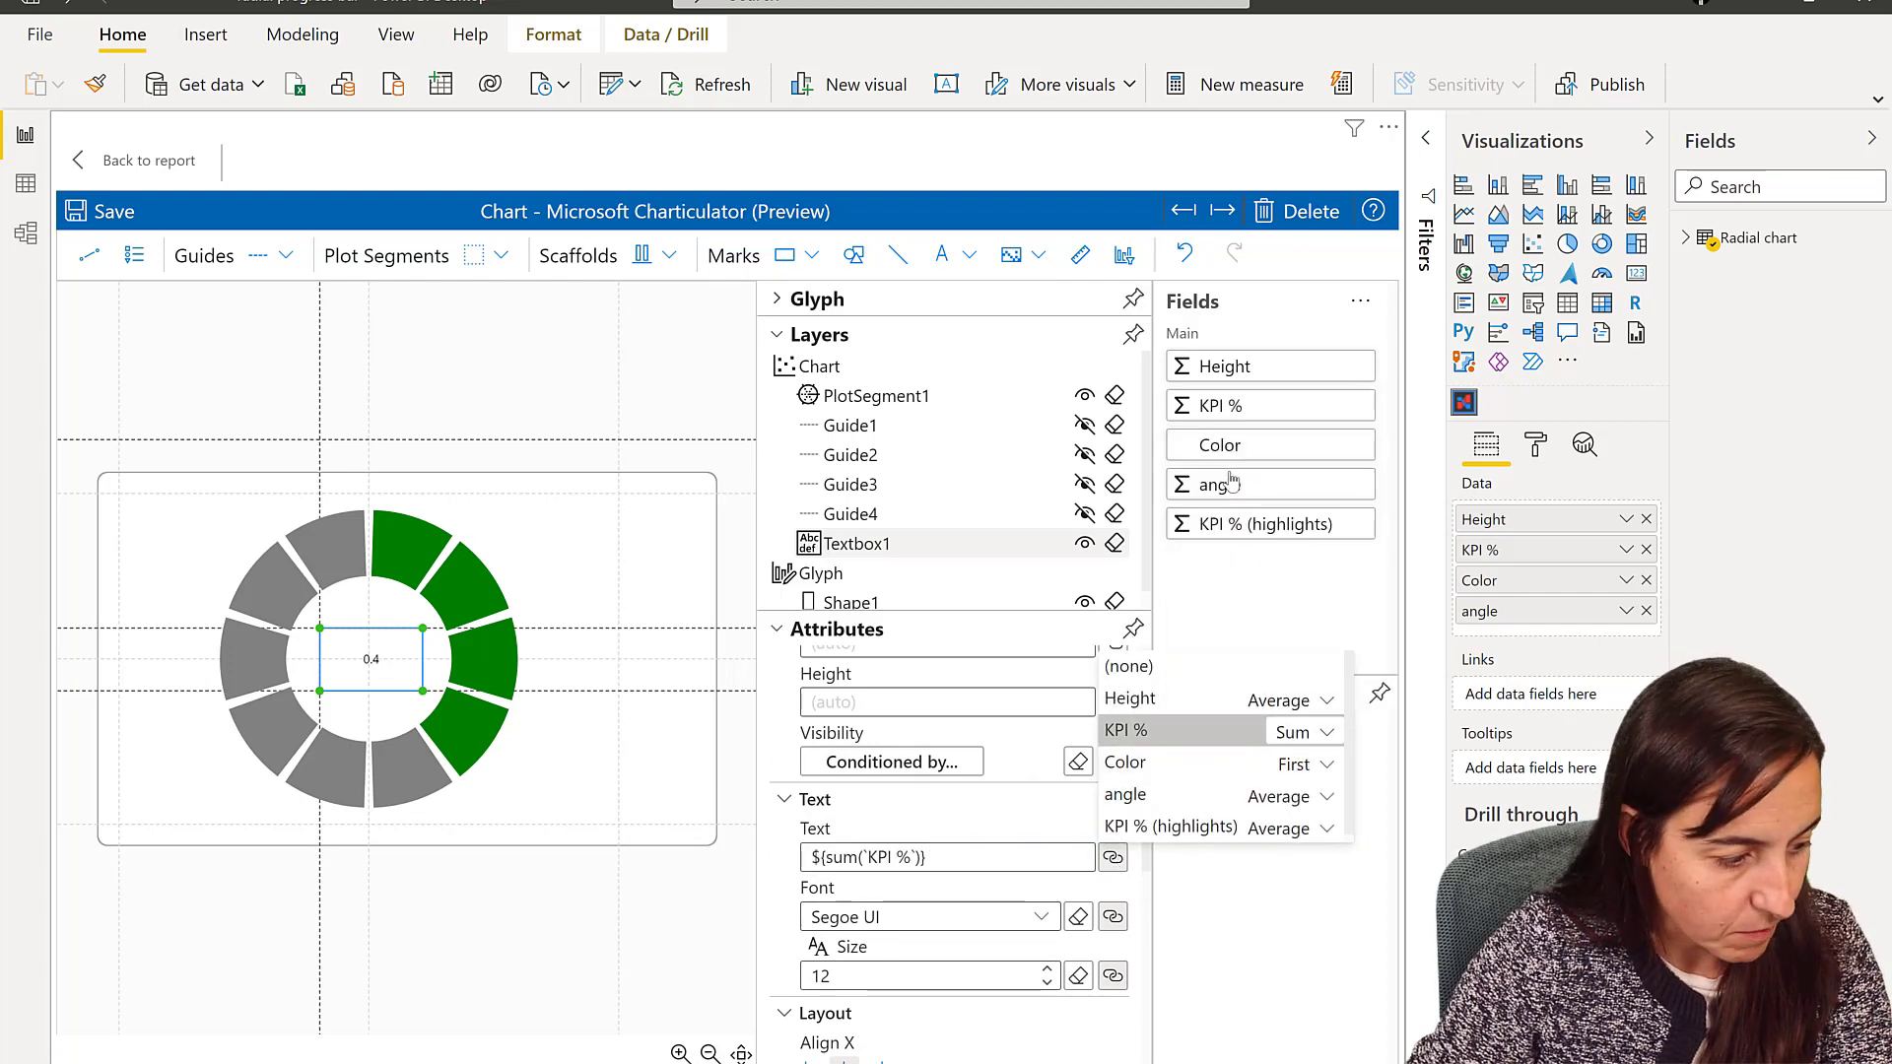
click(982, 860)
click(964, 858)
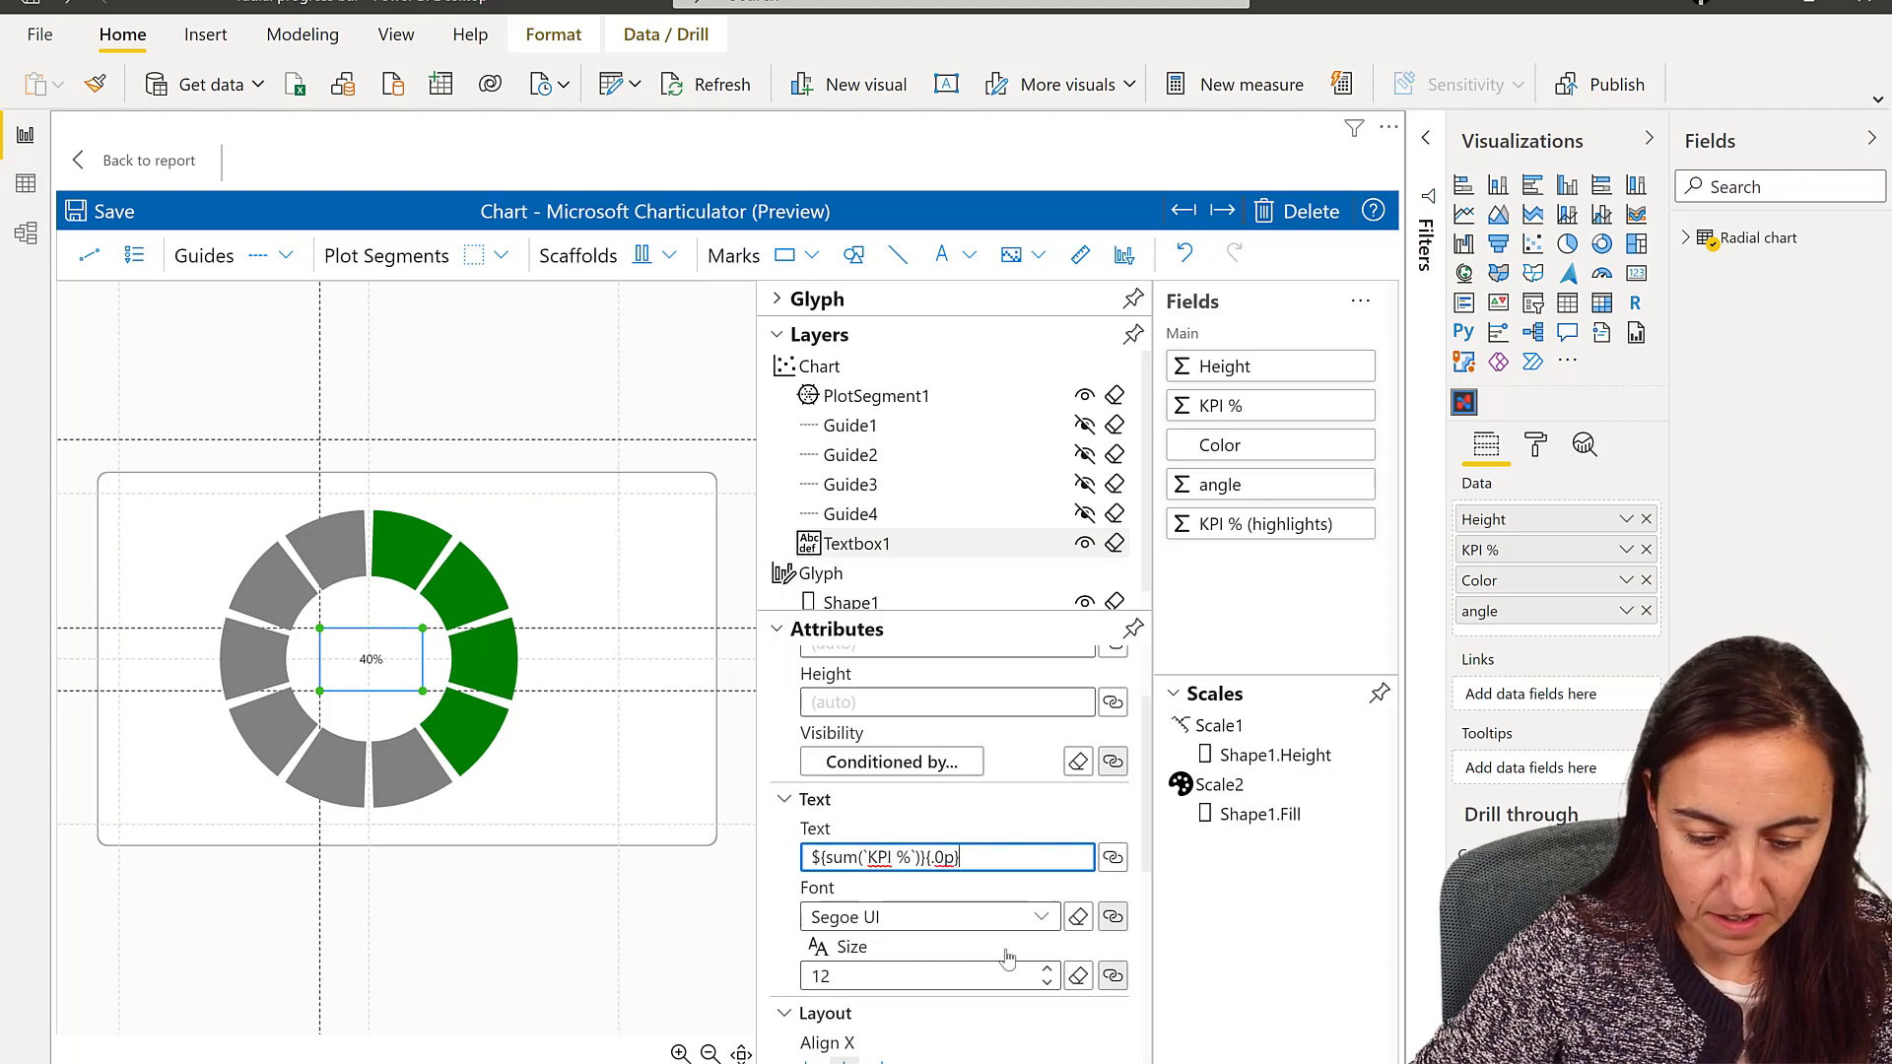
Step: Raise the 40% centre label's font size to 24
click(1048, 971)
click(1048, 971)
click(1048, 971)
click(1047, 971)
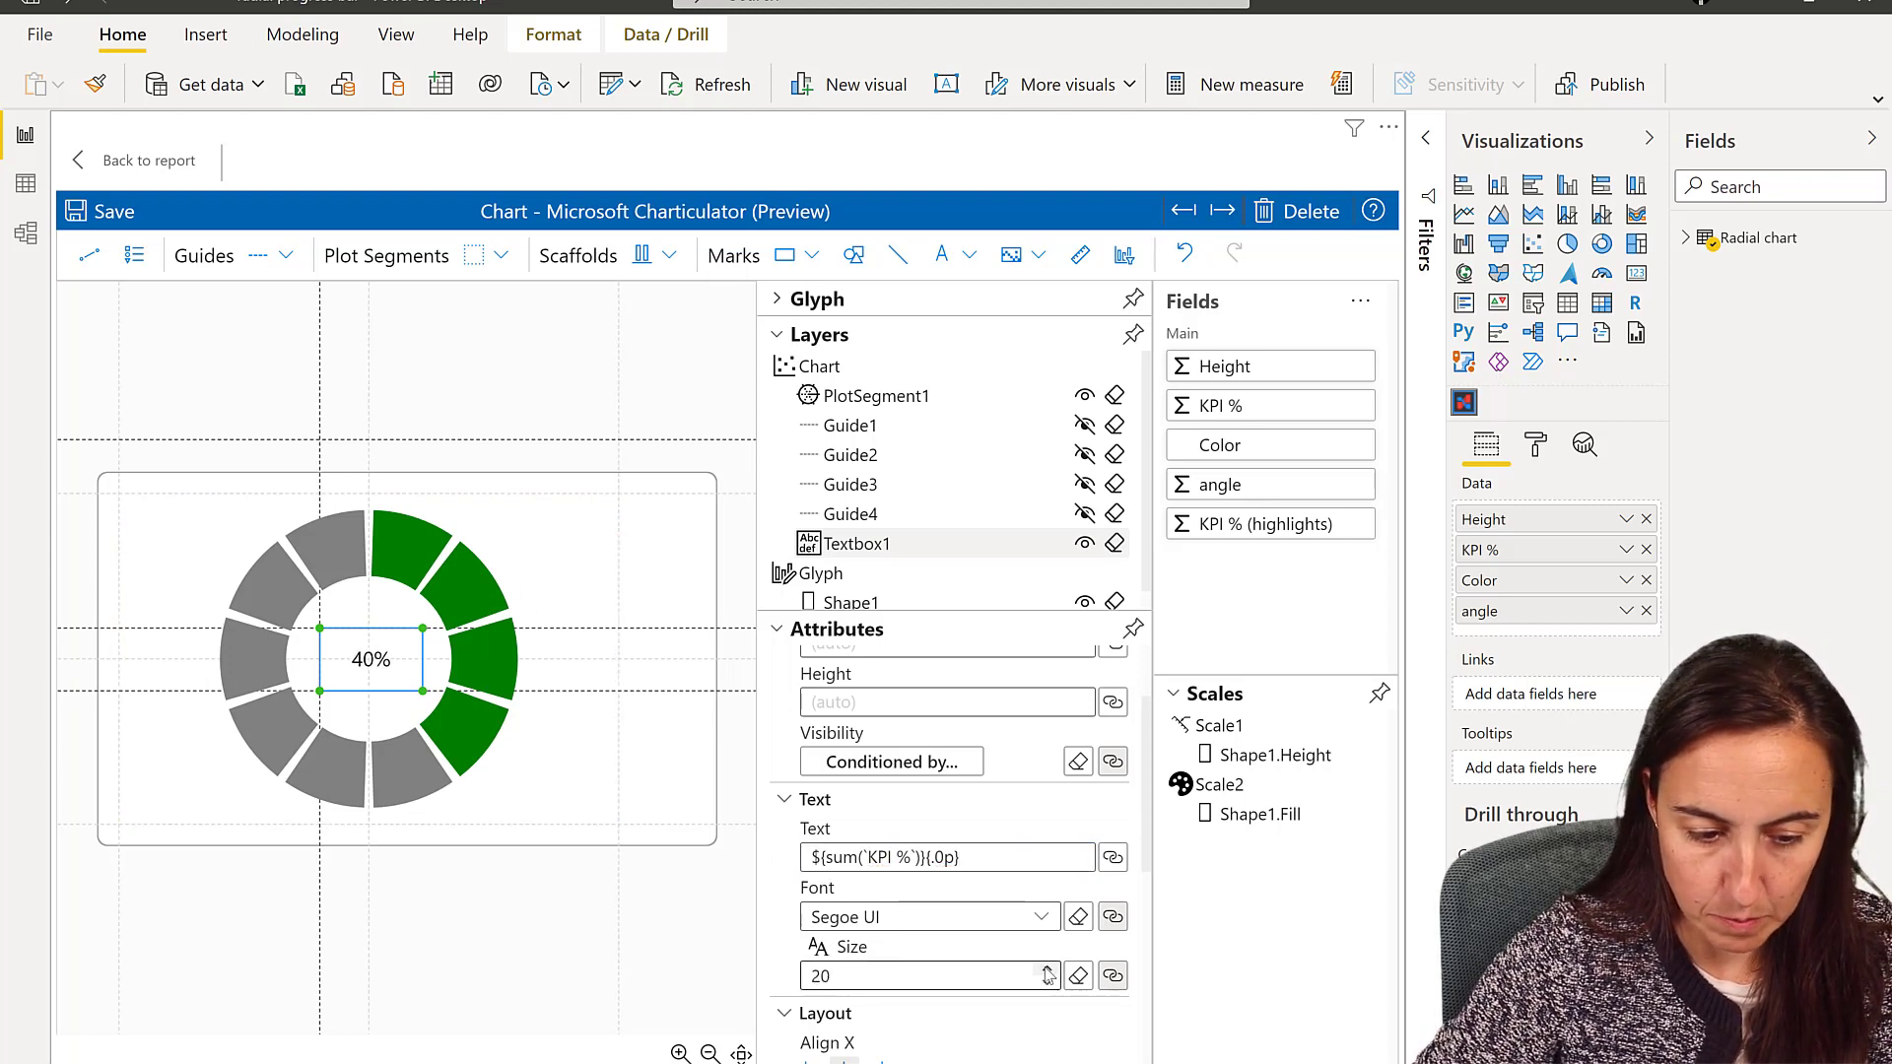
click(1047, 971)
click(1048, 971)
click(1047, 971)
click(1047, 970)
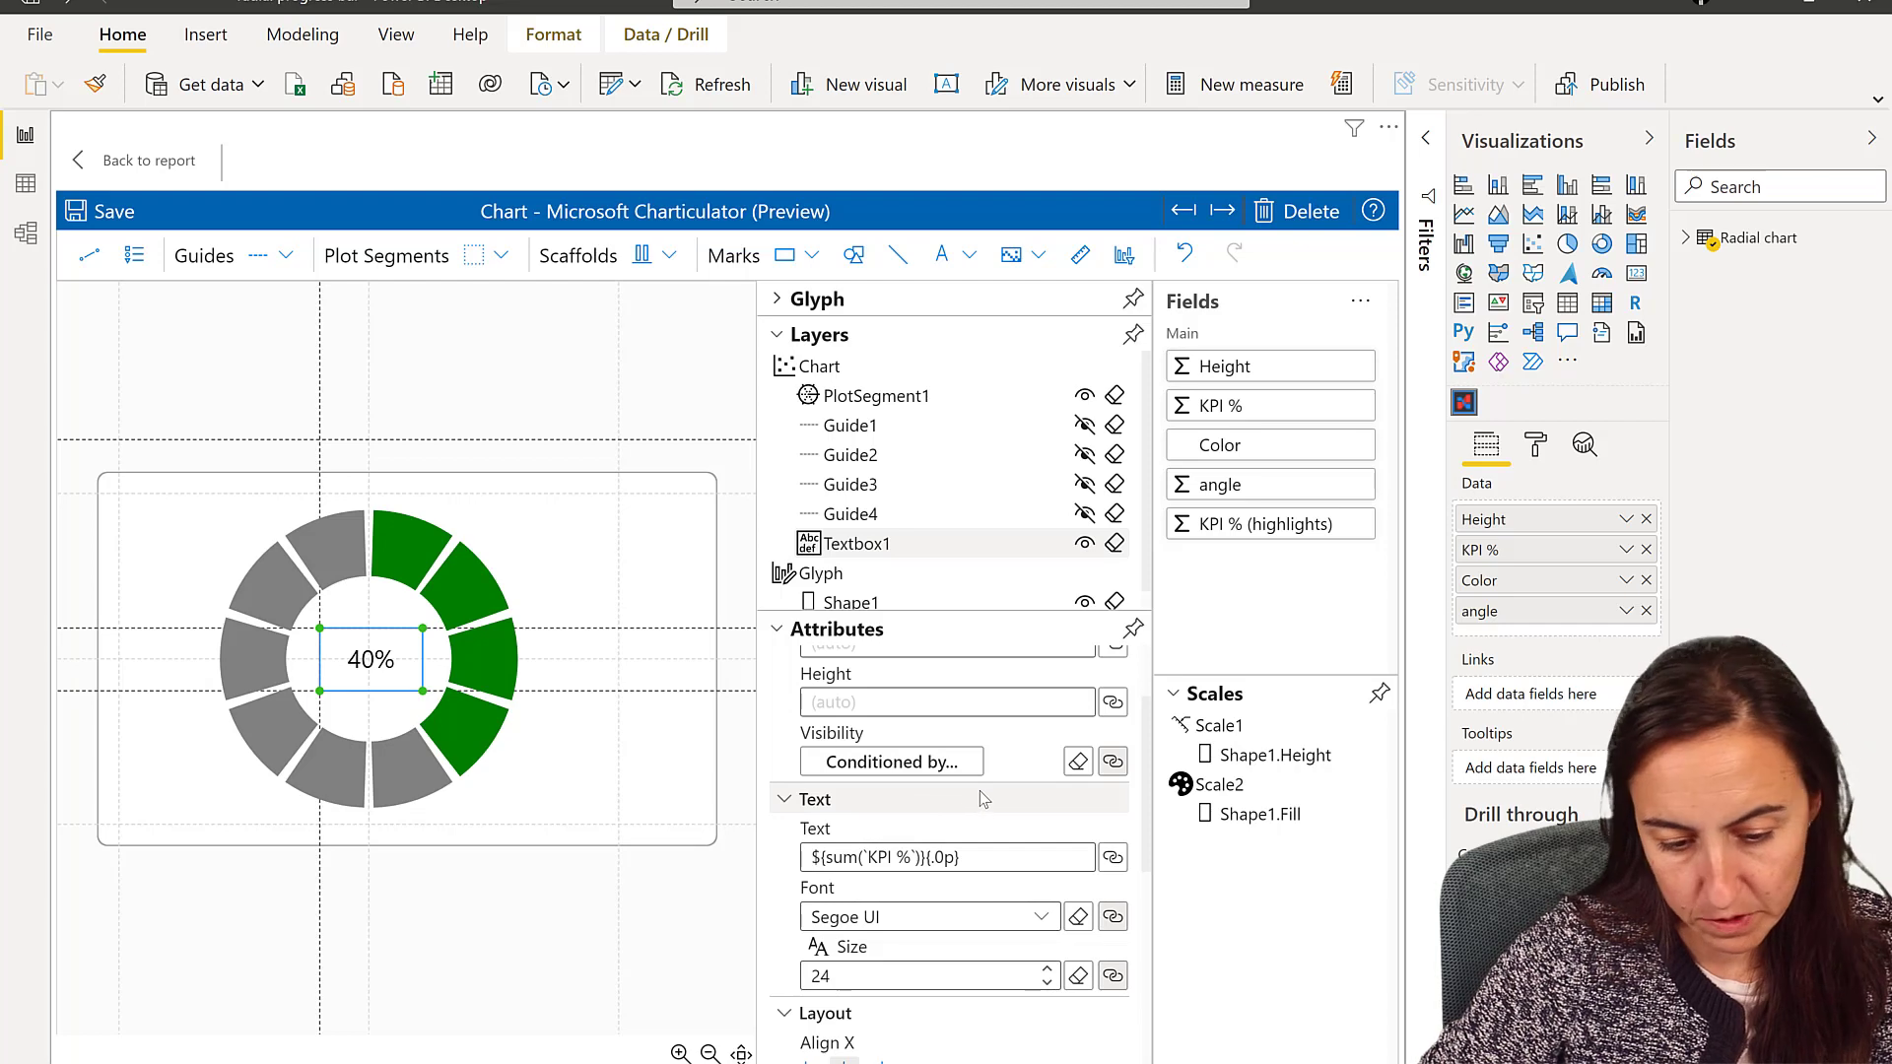
scroll(1005, 793, up, 2)
scroll(1005, 790, down, 8)
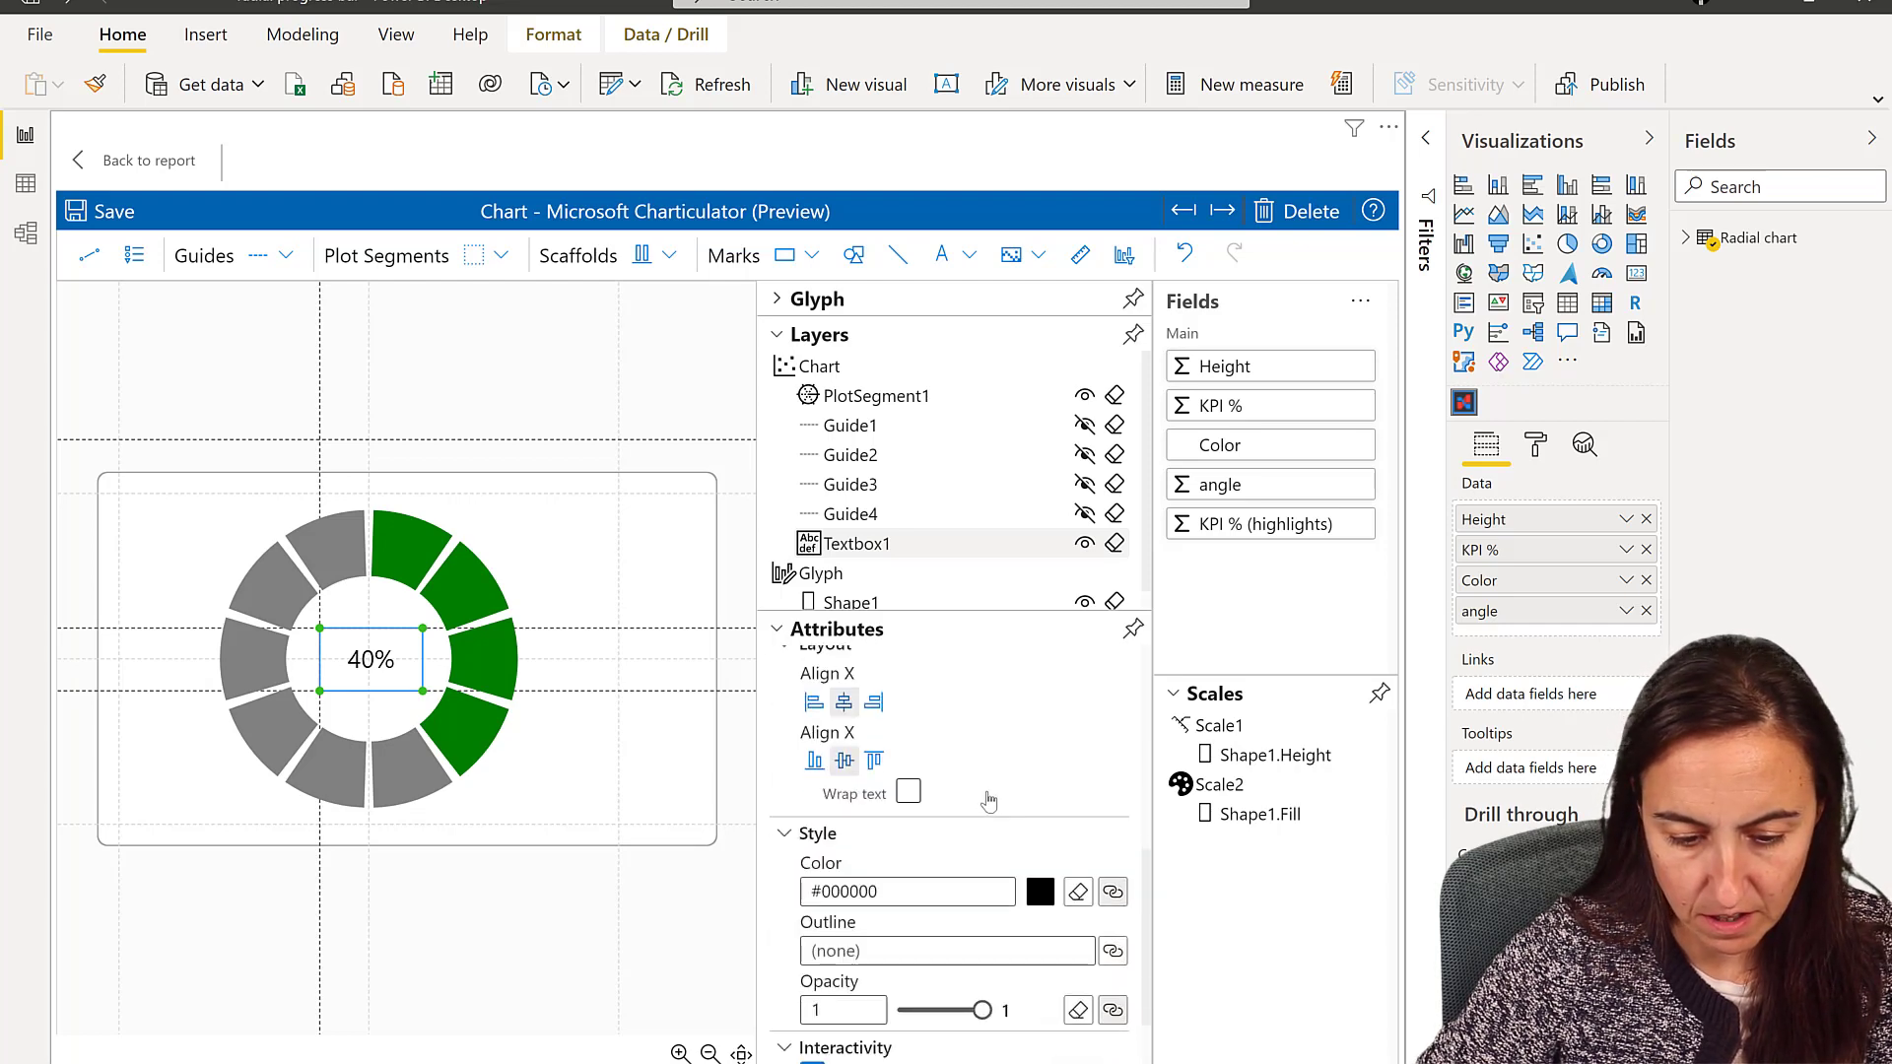
scroll(1006, 789, up, 3)
Step: Set the centre label to Impact in green, then go back to the report
click(1035, 796)
click(1040, 795)
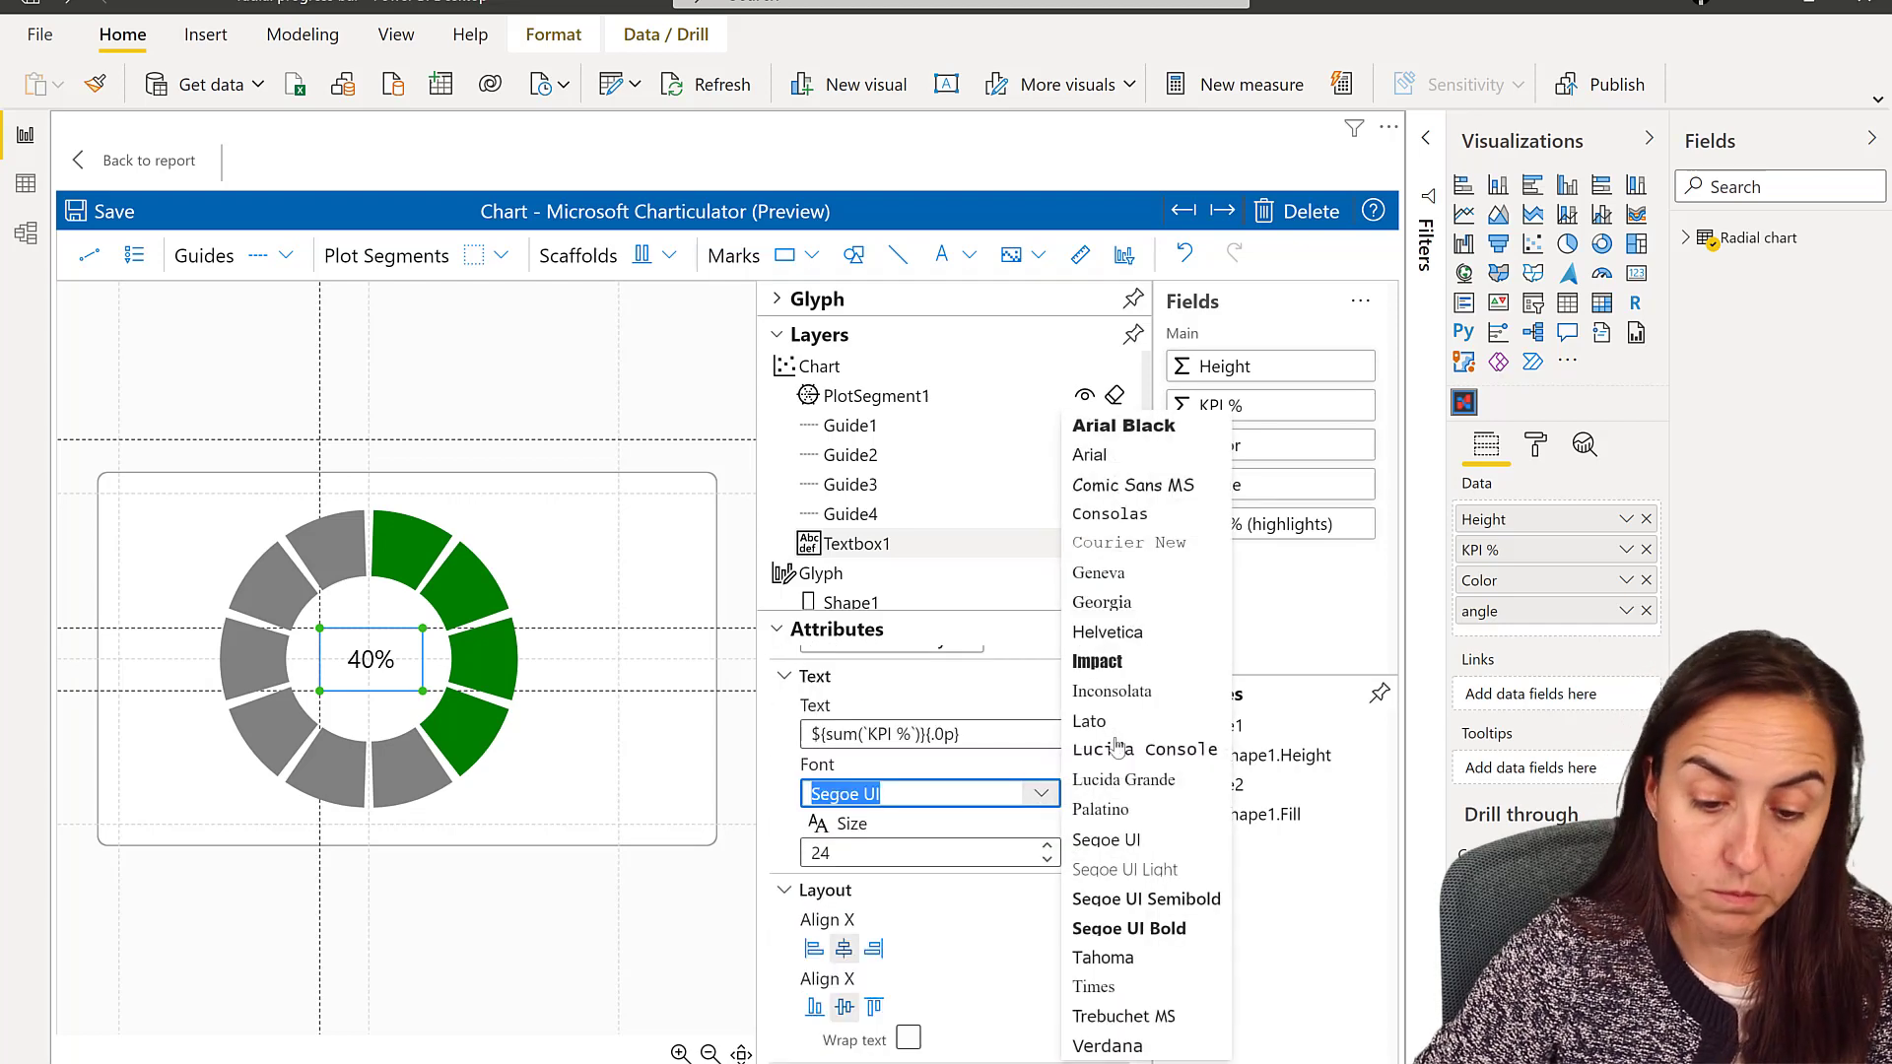
click(1094, 665)
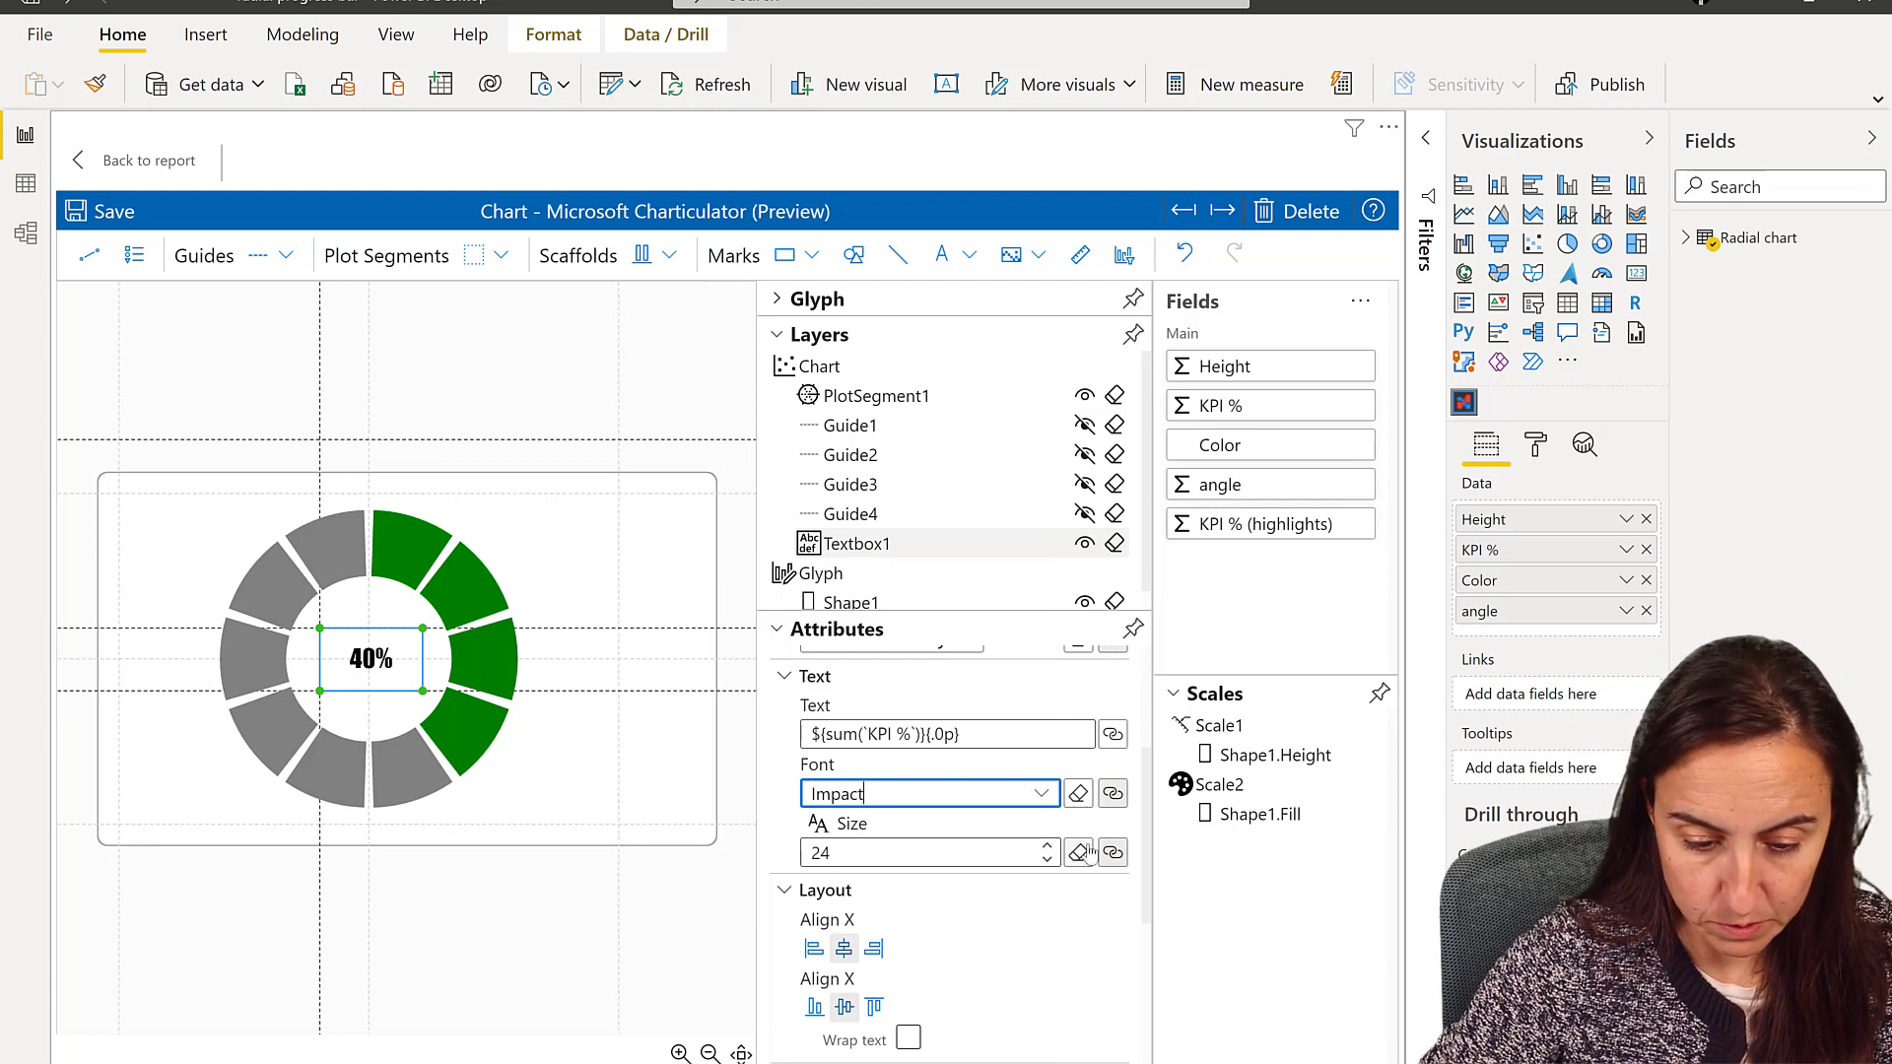
scroll(1014, 833, down, 3)
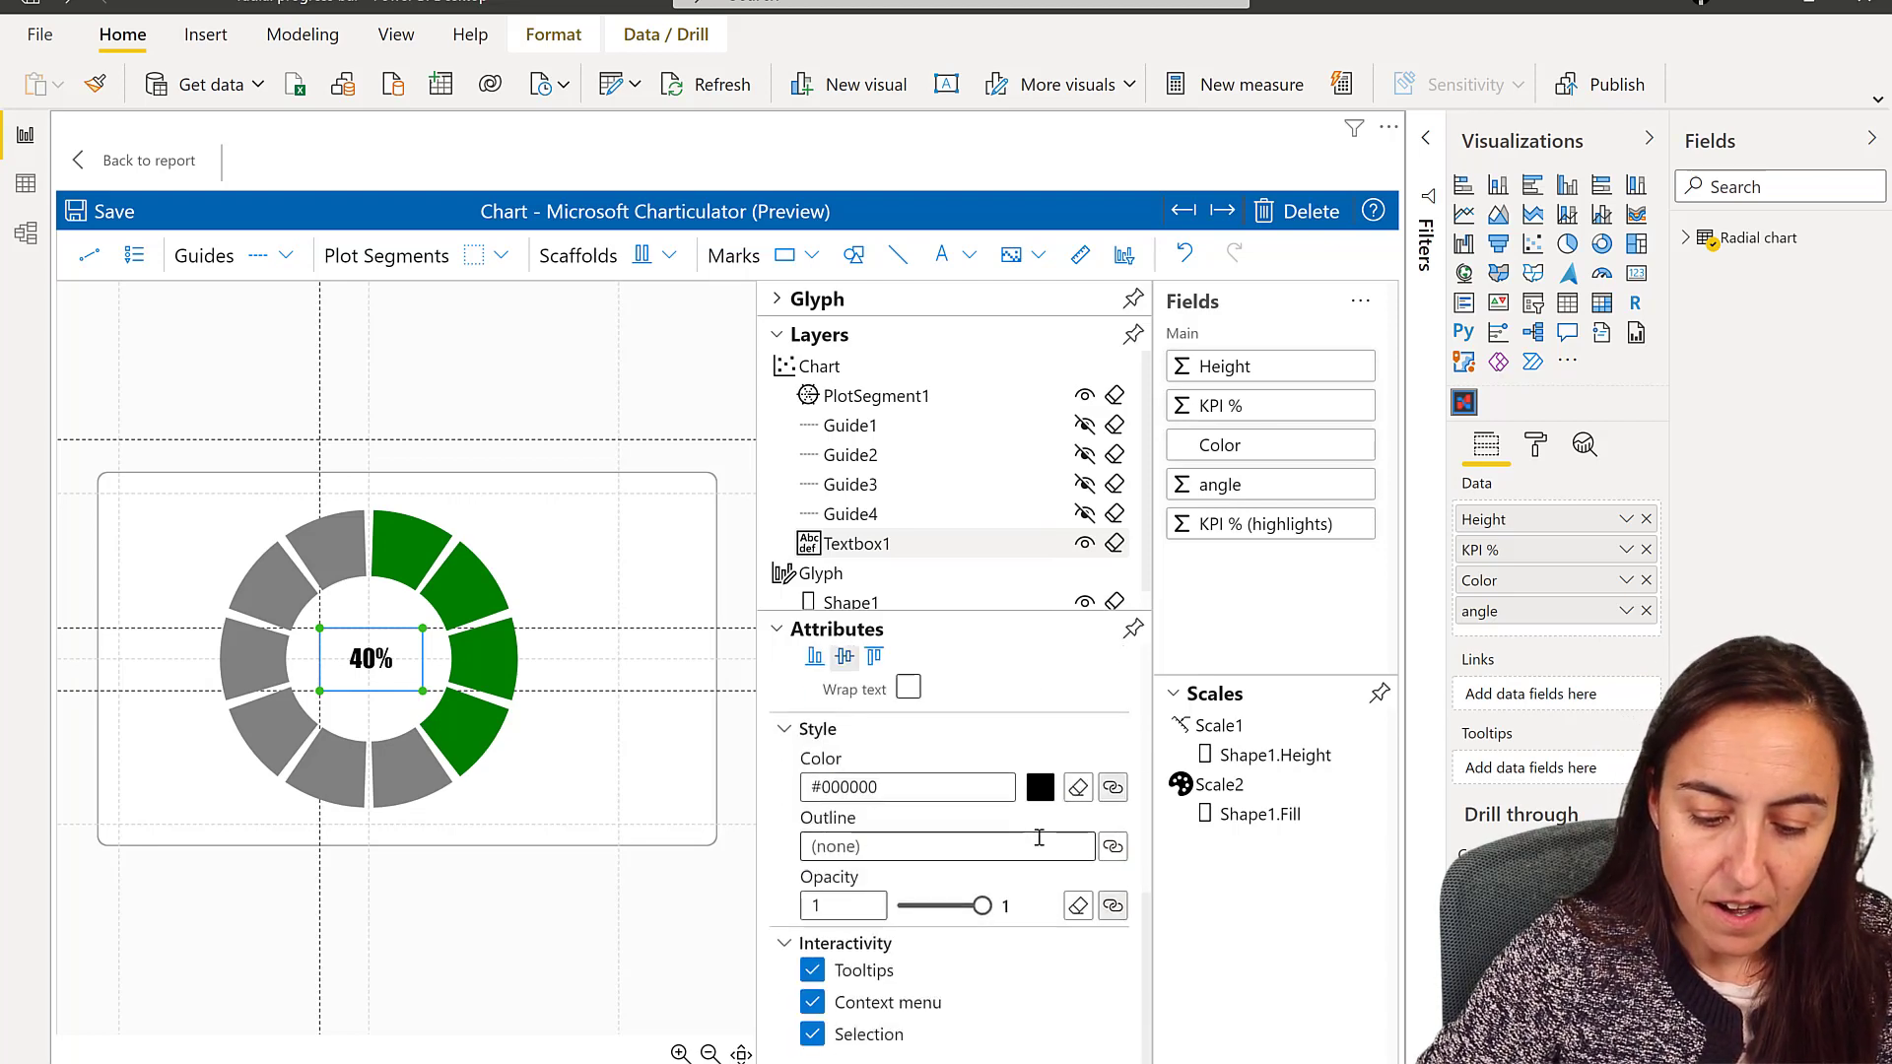
click(1039, 794)
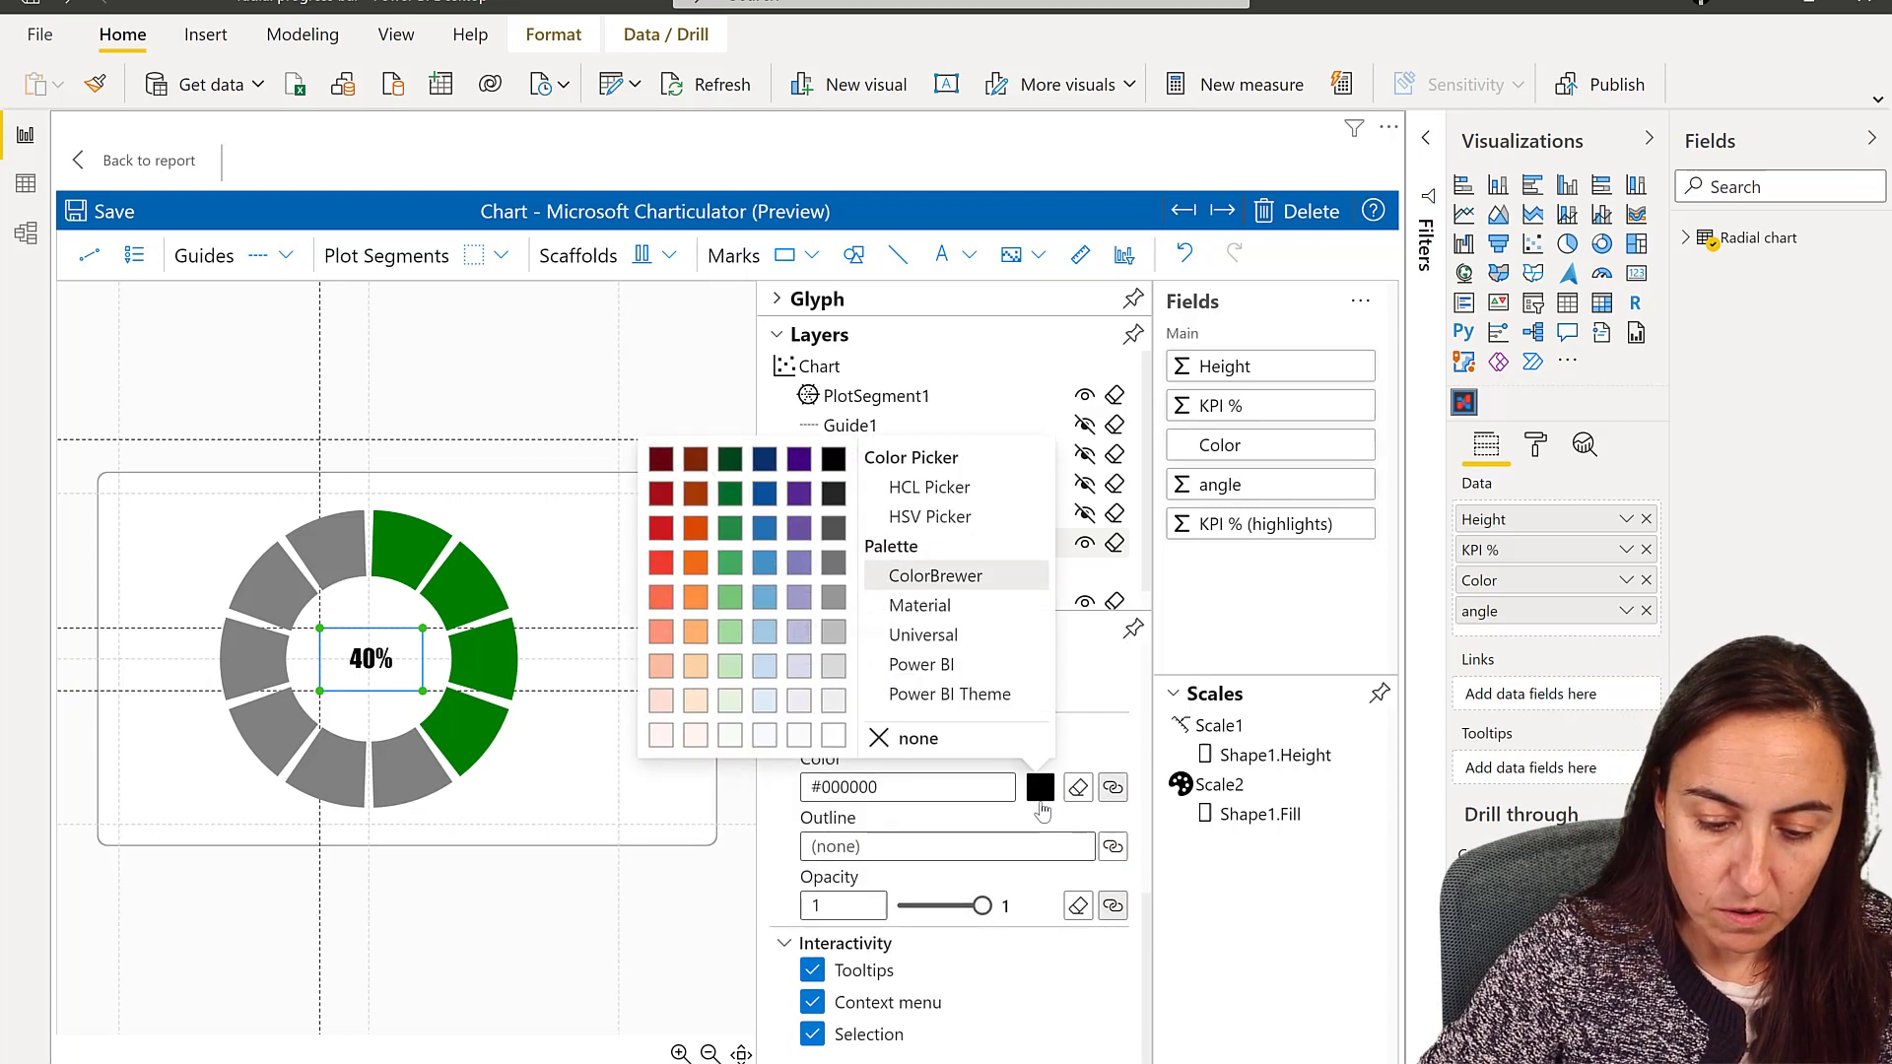
click(726, 532)
click(148, 160)
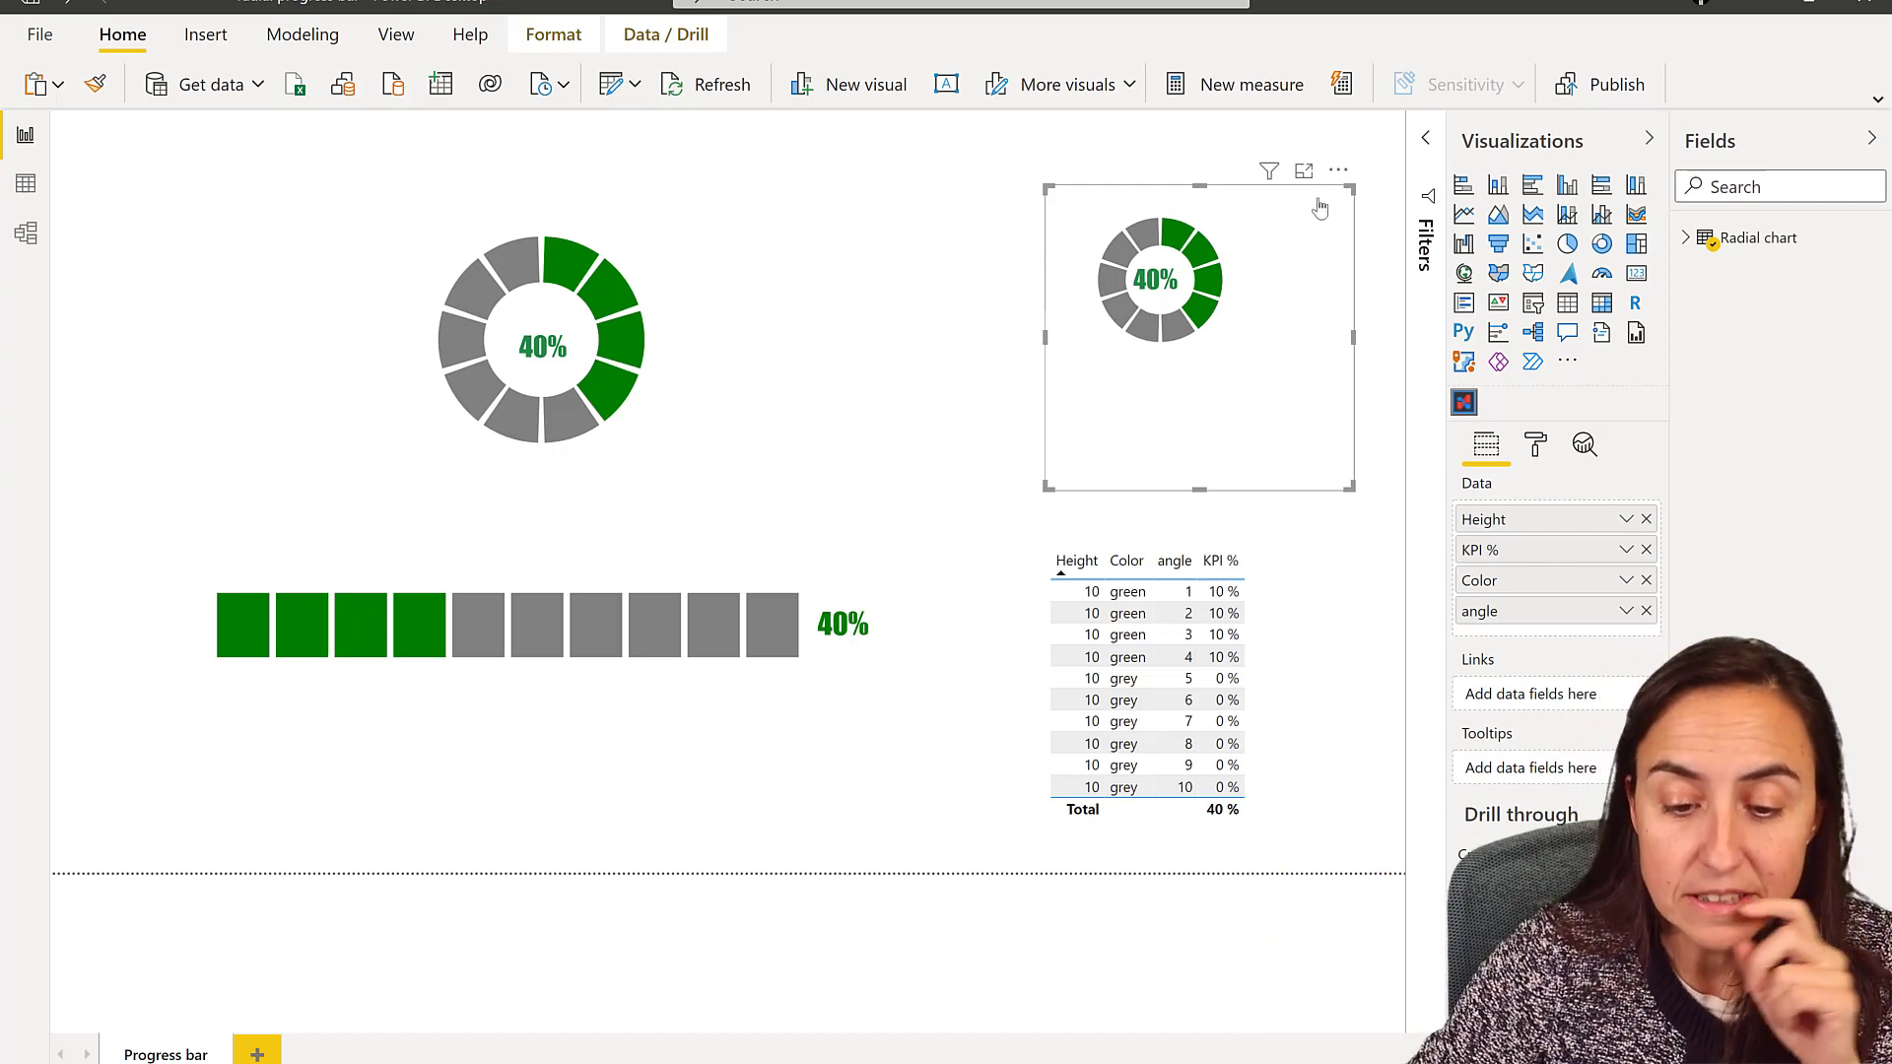
Step: Collapse the Glyph panel in the Charticulator editor to widen the donut canvas
click(1338, 171)
key(Escape)
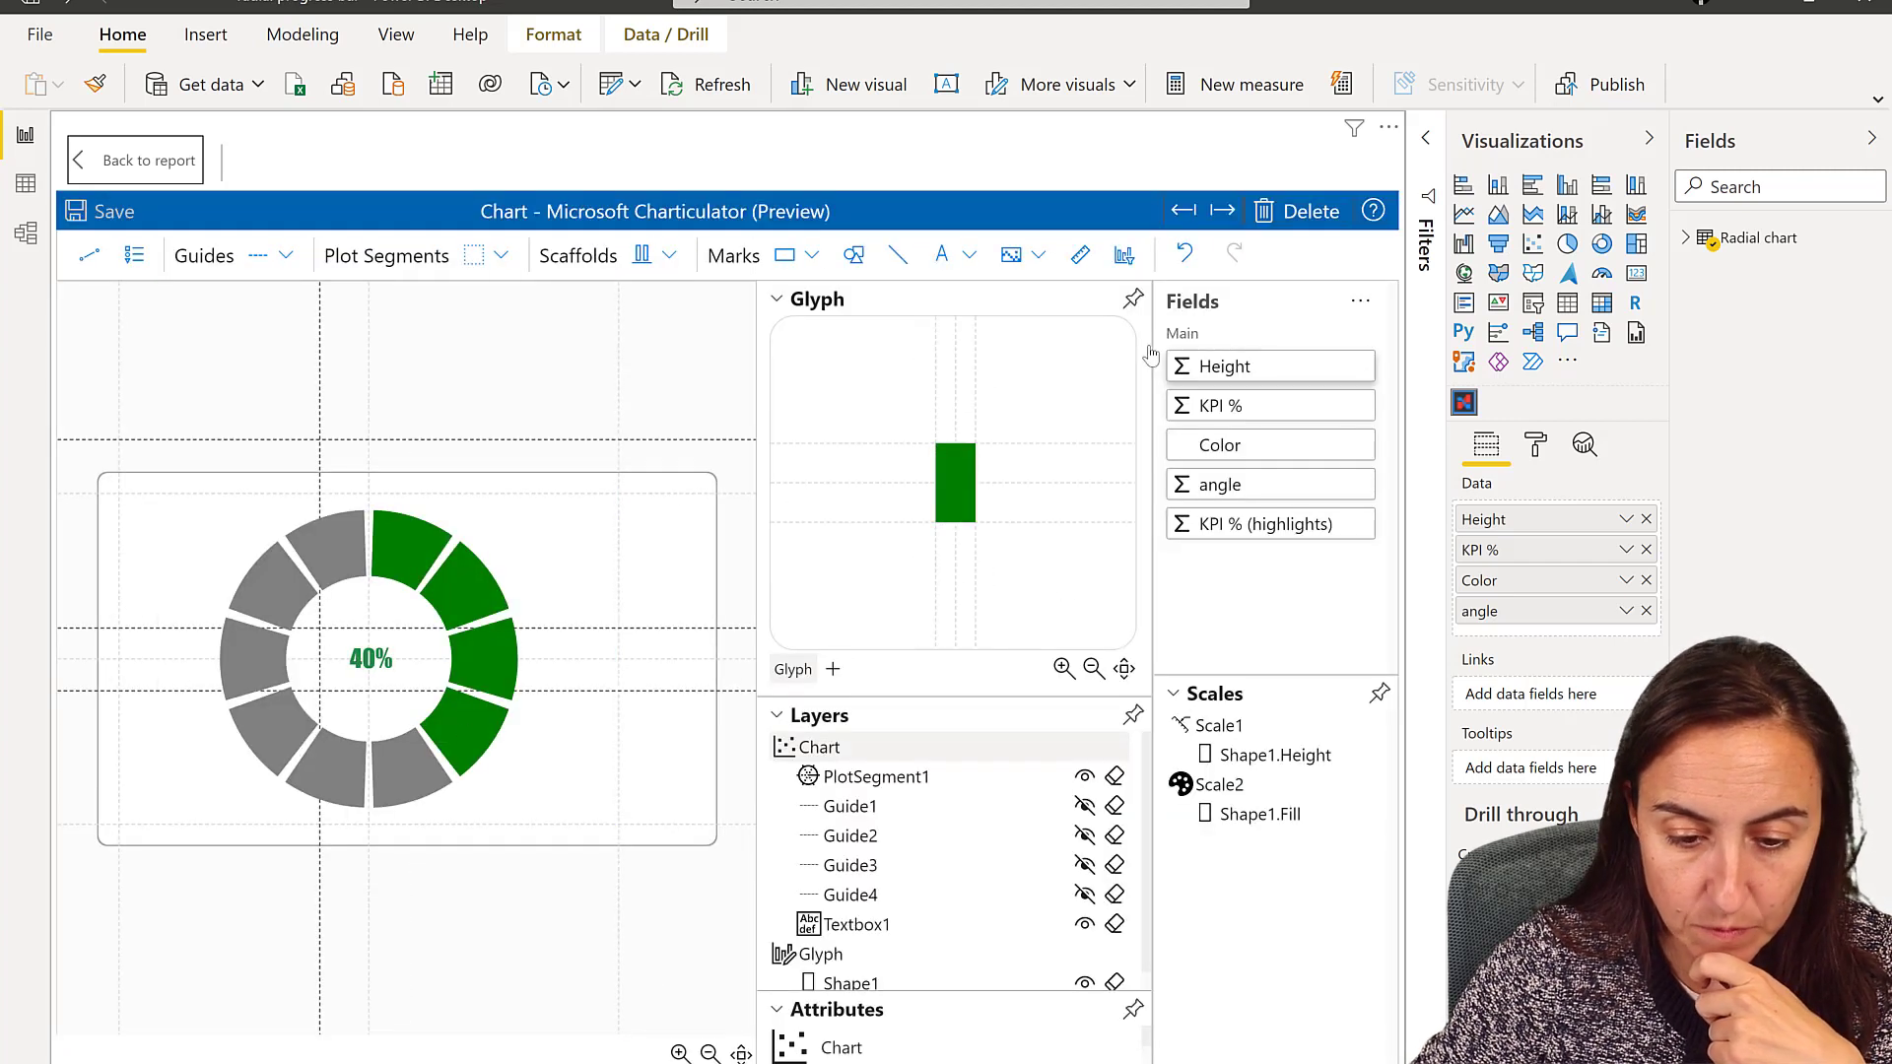
click(779, 299)
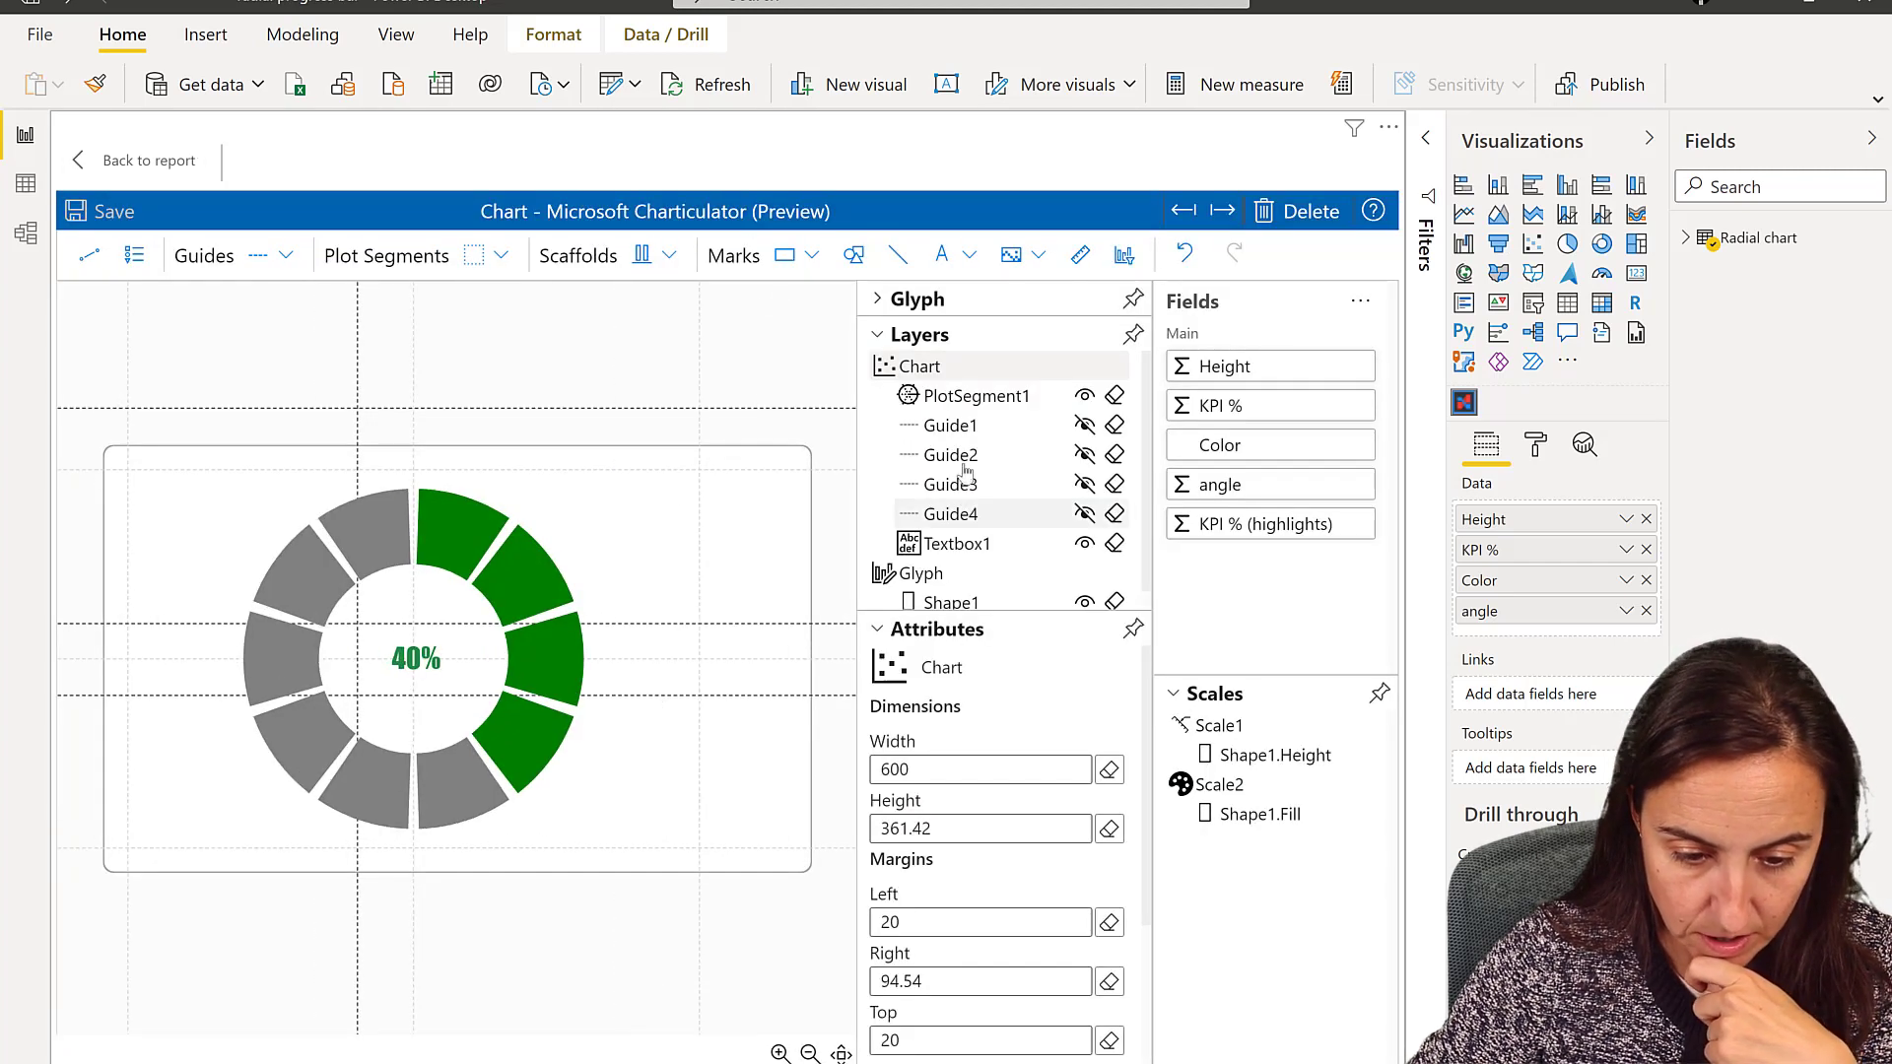
Step: Select the donut's plot segment and check its polar angle range, 0 to 360
click(951, 396)
click(1025, 807)
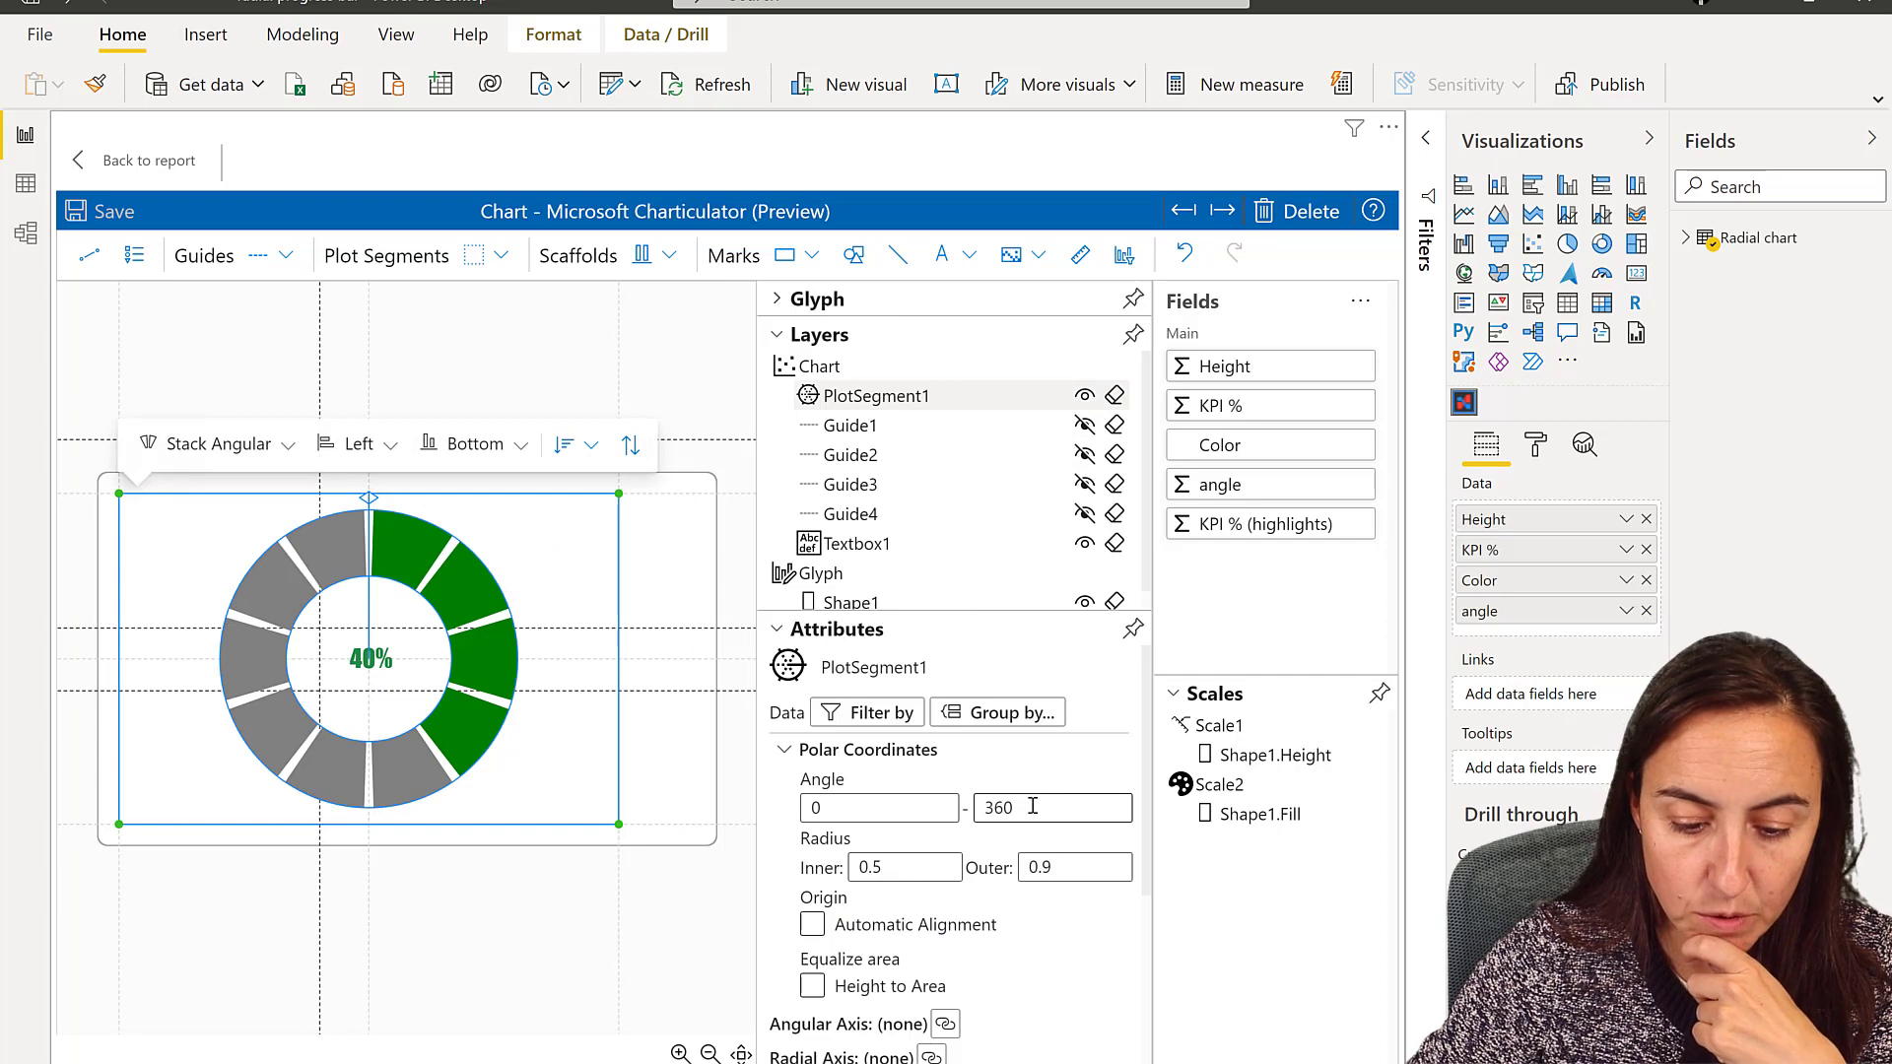
click(868, 806)
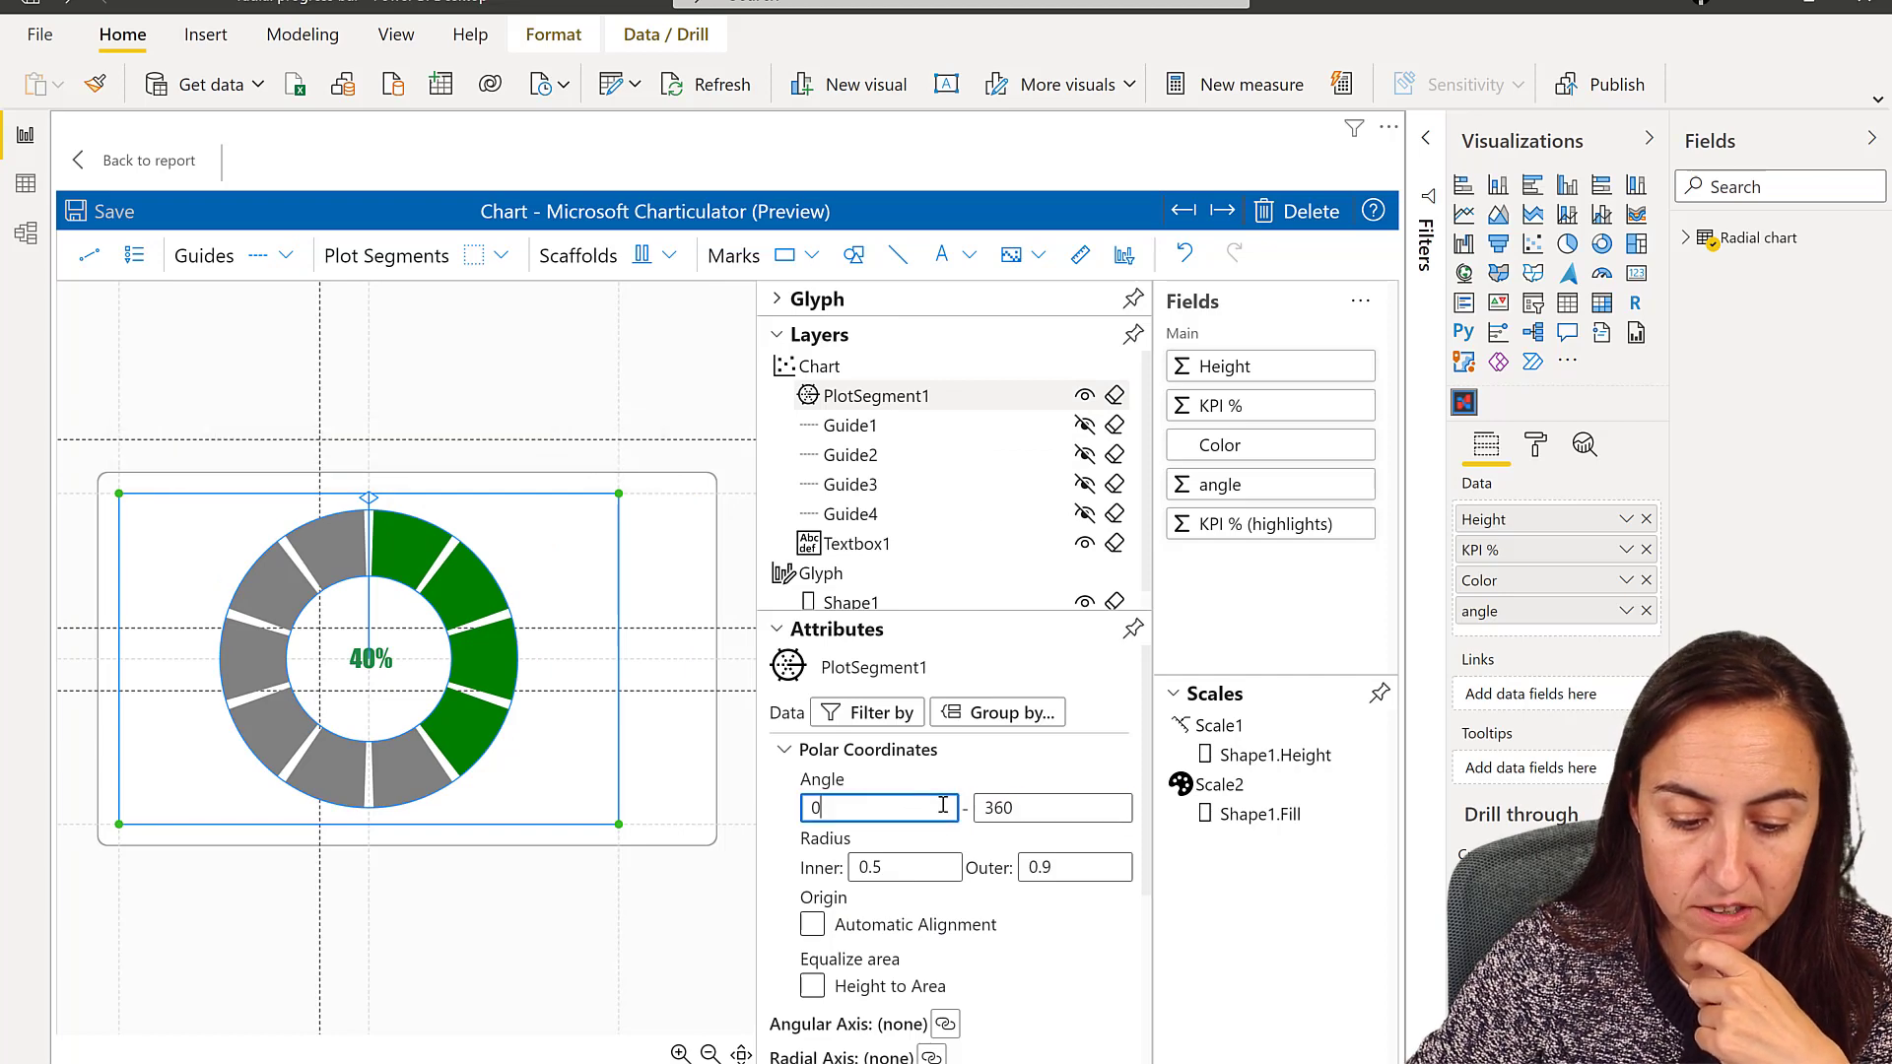
click(1056, 809)
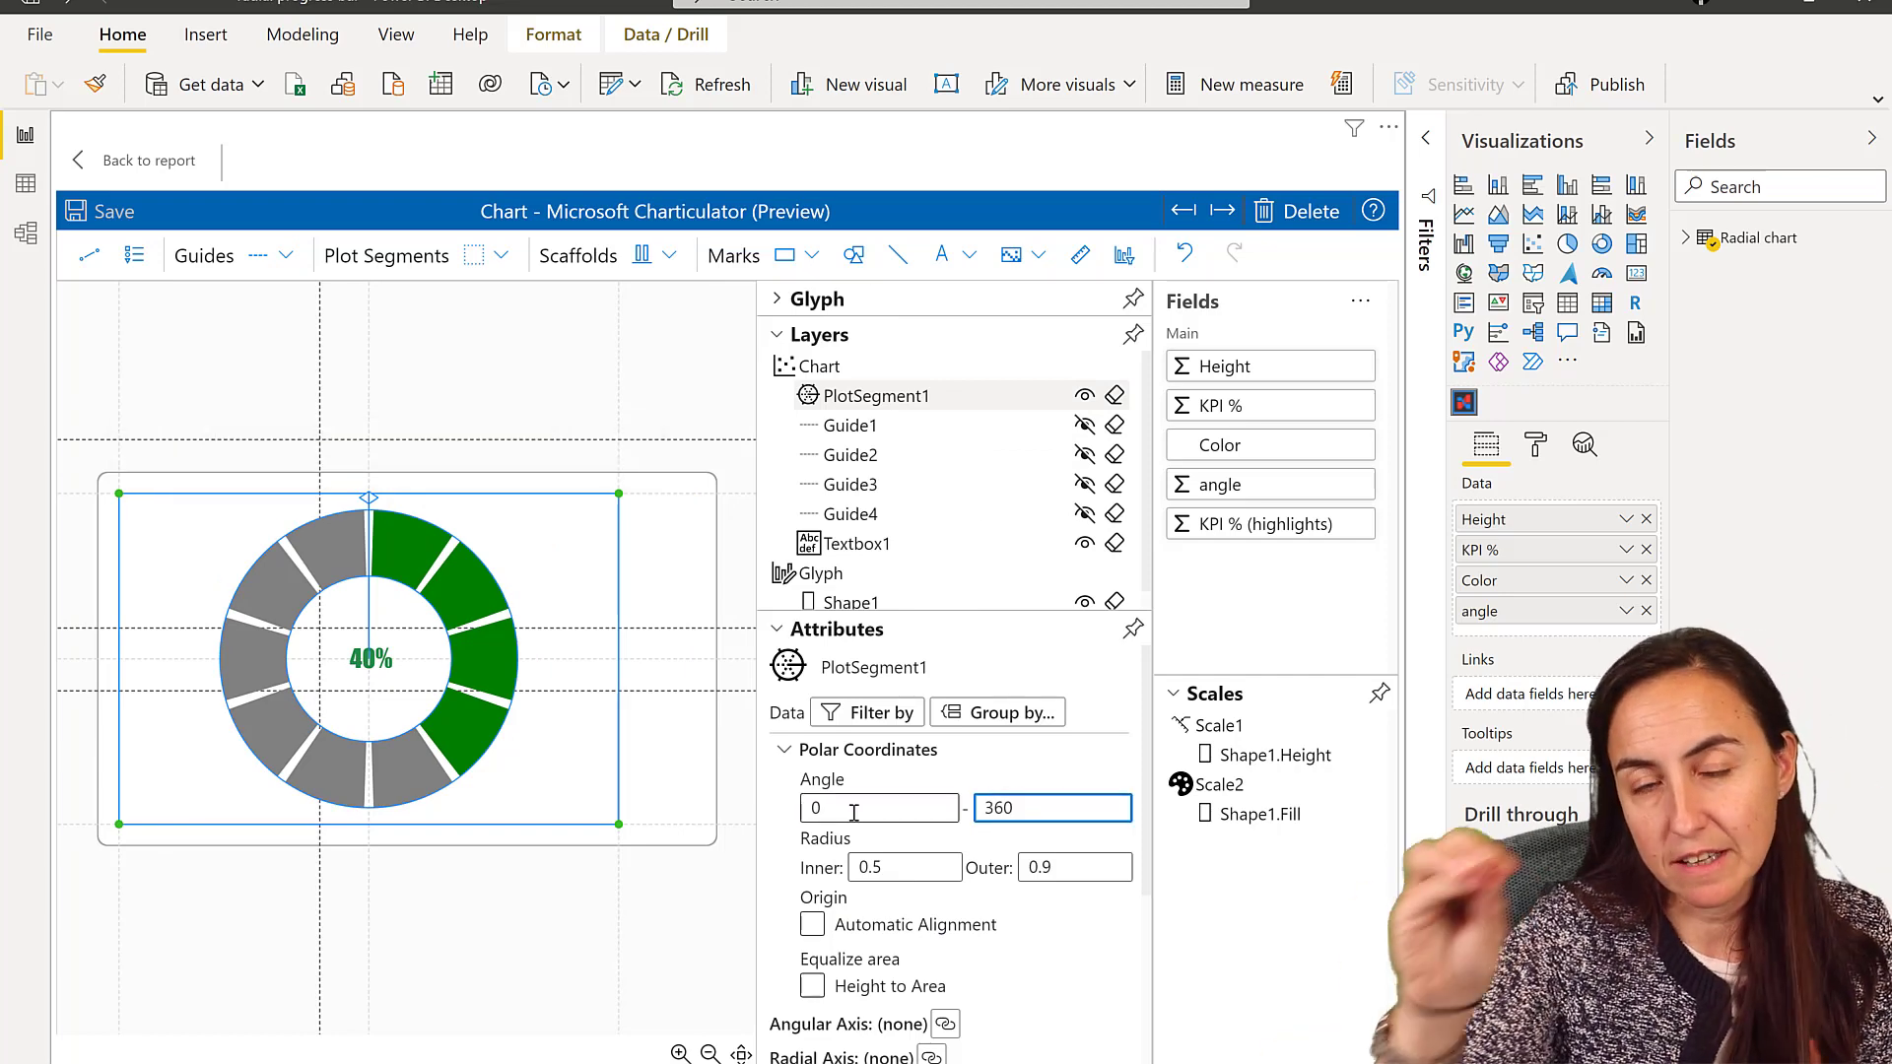